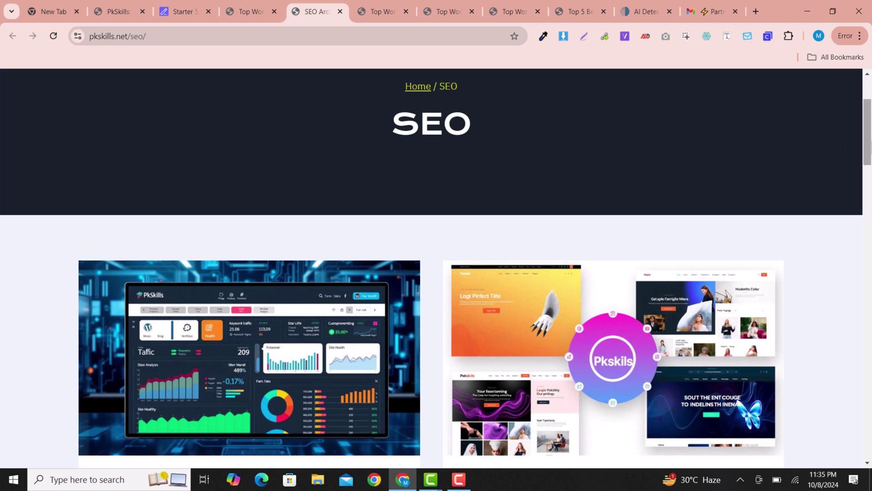
# Step: Review the SEO category page, then examine the Top WordPress SEO Plugins article's images, embedded video and tables
pyautogui.moveTo(870, 145); pyautogui.dragTo(871, 168)
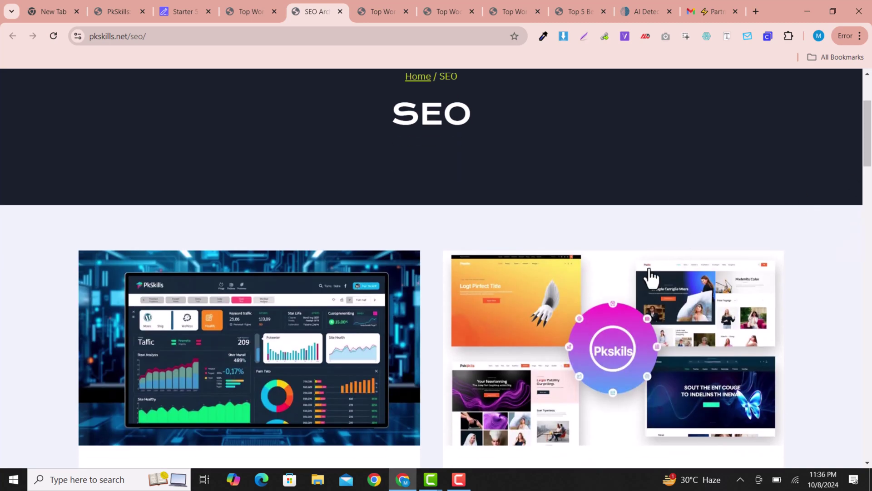
pyautogui.scroll(-3, 651, 277)
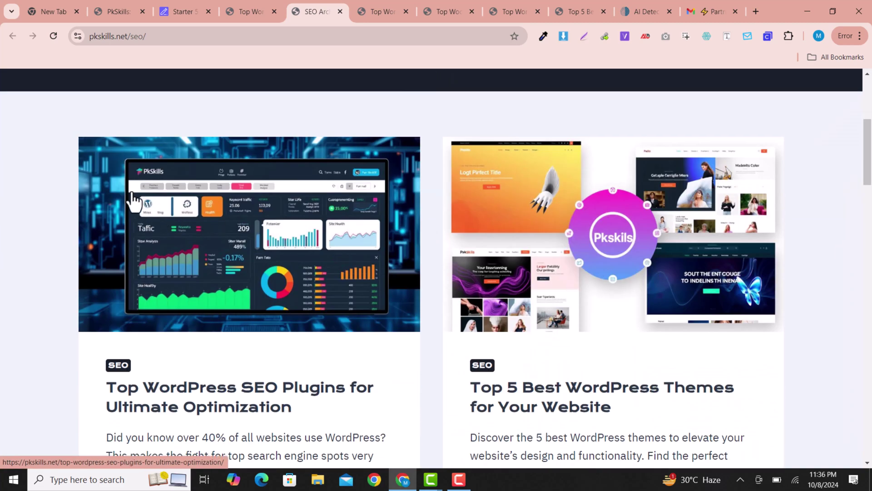
pyautogui.click(398, 13)
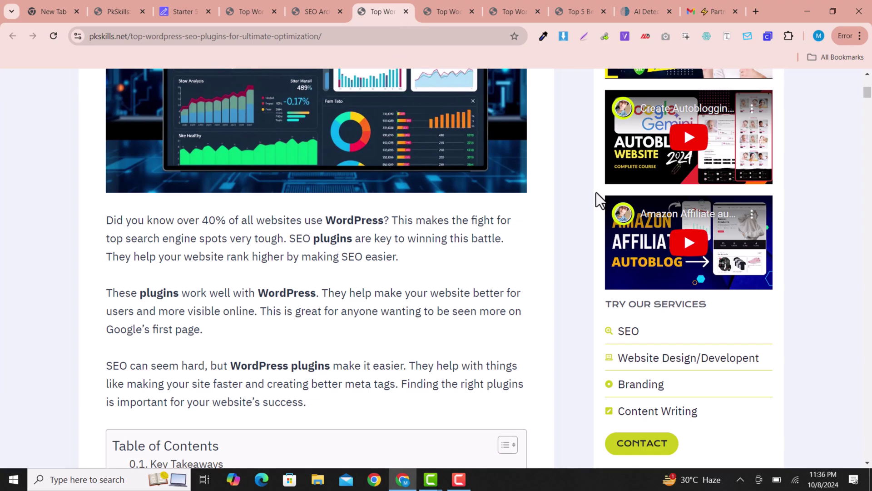
pyautogui.scroll(1, 606, 194)
pyautogui.scroll(2, 224, 154)
pyautogui.scroll(-3, 225, 155)
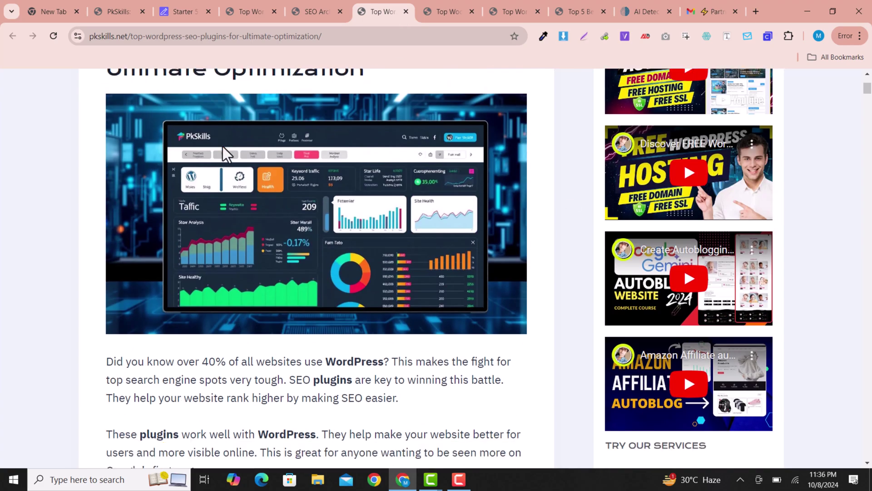
pyautogui.scroll(-2, 226, 154)
pyautogui.scroll(6, 225, 153)
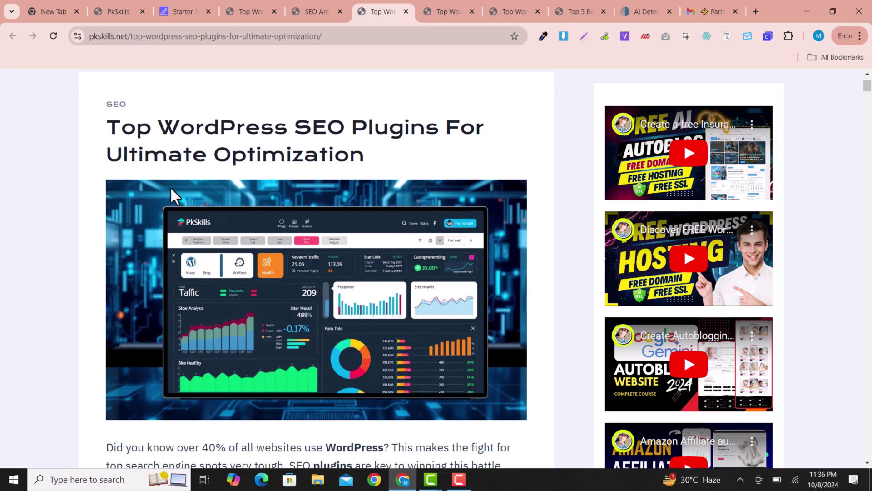
pyautogui.moveTo(871, 91); pyautogui.dragTo(704, 293)
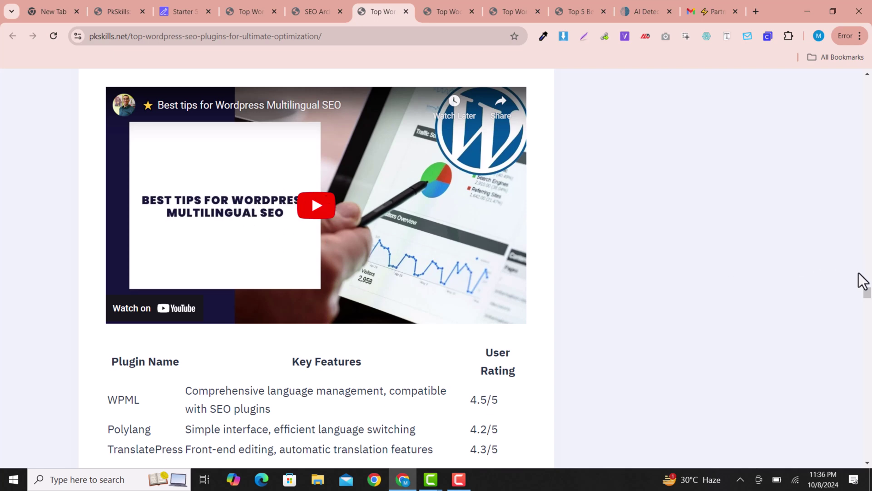
pyautogui.moveTo(868, 300); pyautogui.dragTo(868, 346)
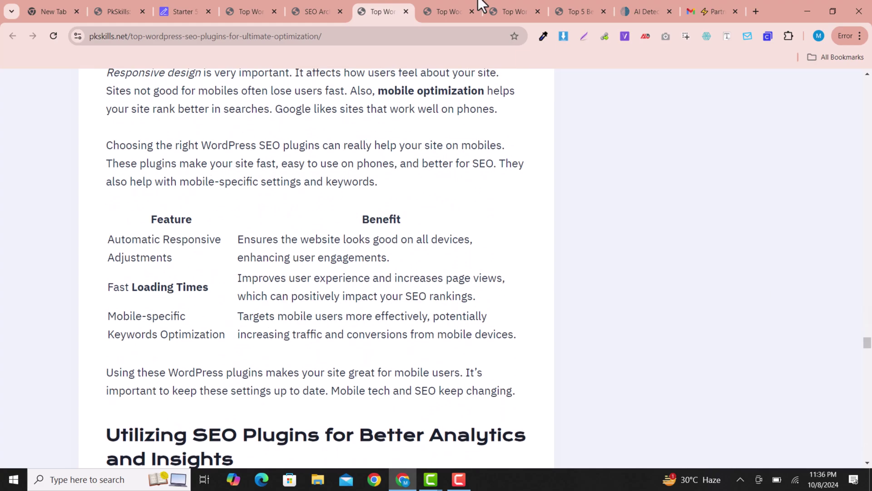
# Step: Examine the Top WooCommerce Themes article, including its table of contents, feature tables, images, conclusion and FAQ
pyautogui.click(444, 4)
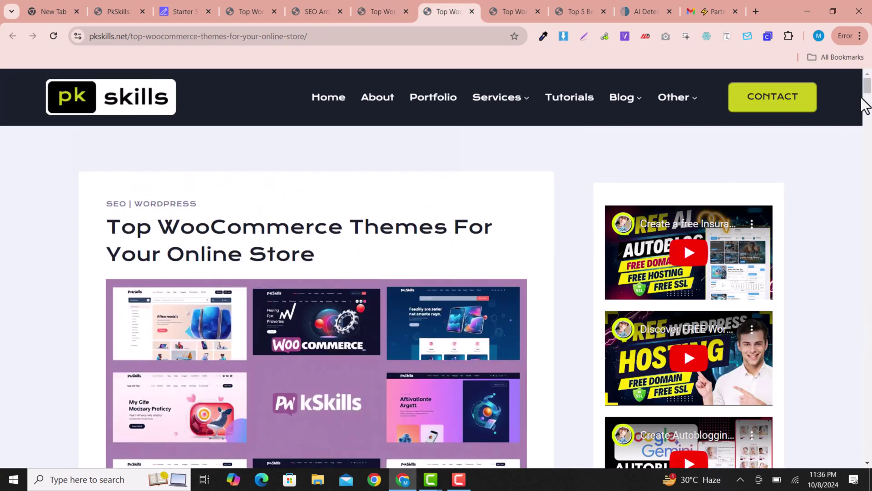
pyautogui.moveTo(866, 99); pyautogui.dragTo(869, 137)
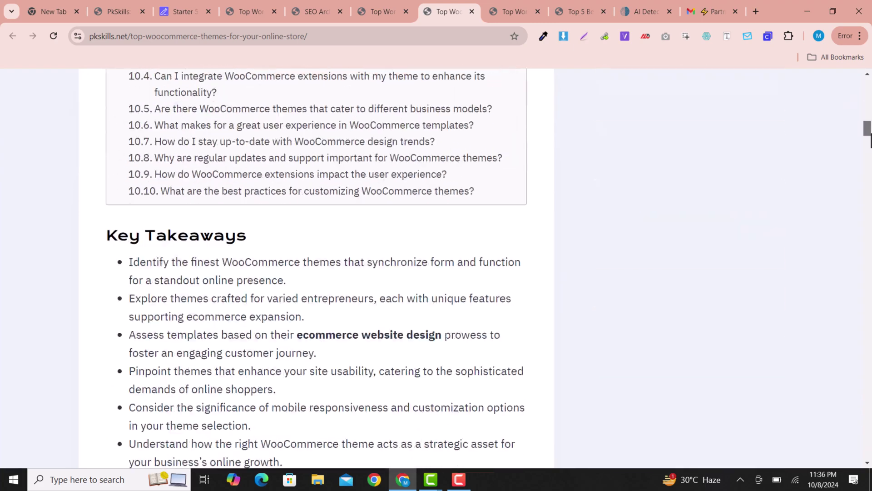
pyautogui.scroll(20, 595, 259)
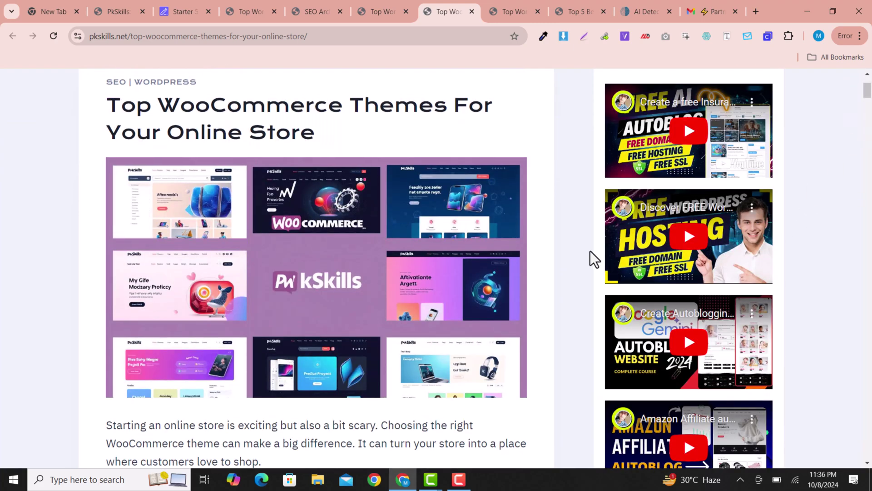
pyautogui.scroll(-10, 590, 250)
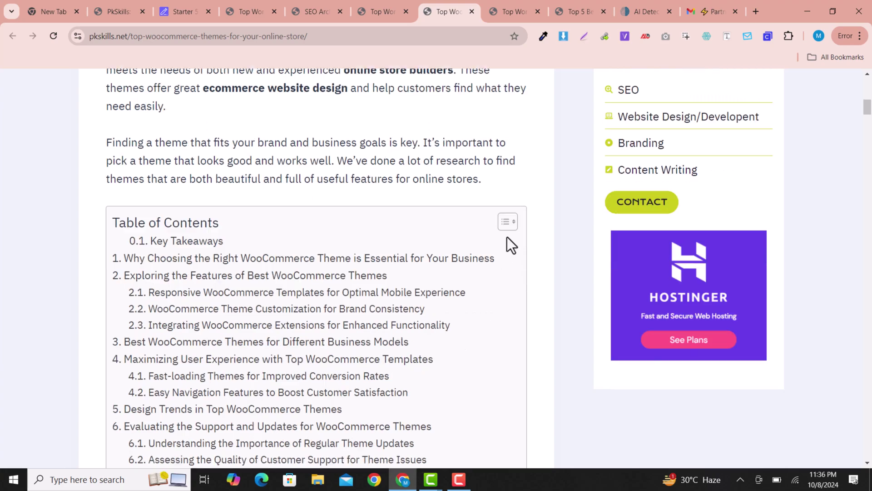
pyautogui.click(508, 222)
pyautogui.moveTo(869, 110); pyautogui.dragTo(869, 324)
pyautogui.scroll(-15, 869, 324)
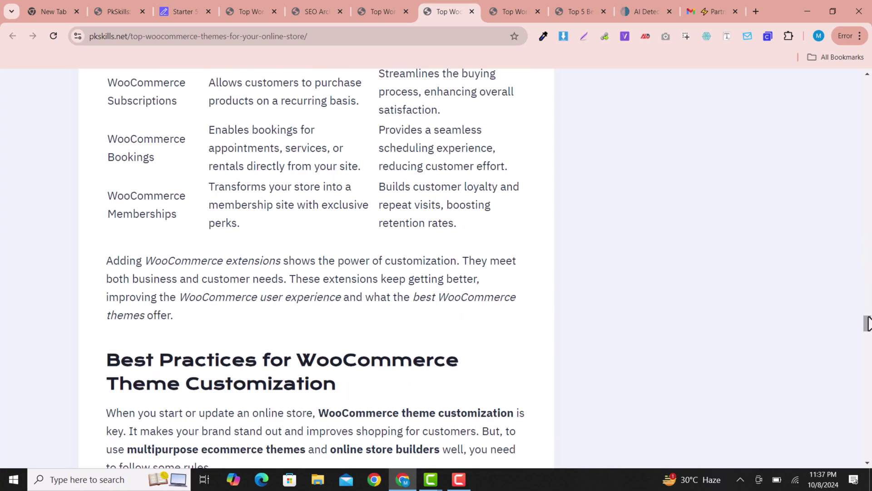
pyautogui.scroll(-6, 869, 324)
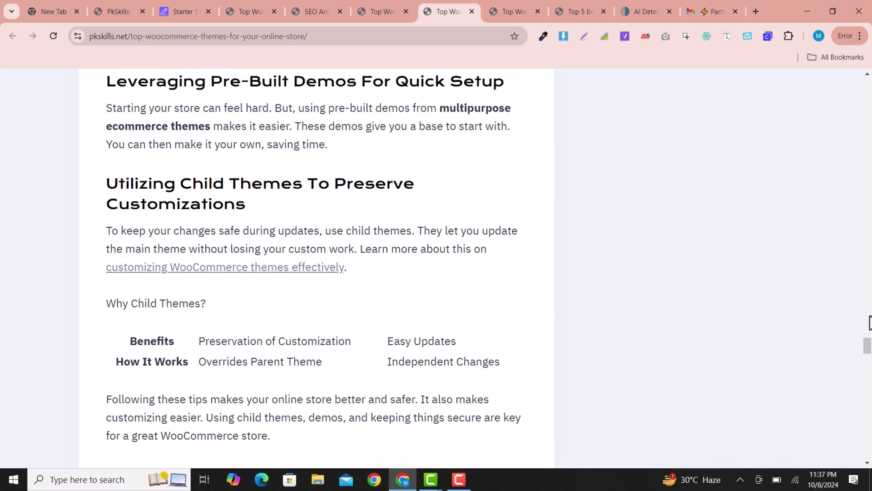
pyautogui.scroll(-10, 869, 322)
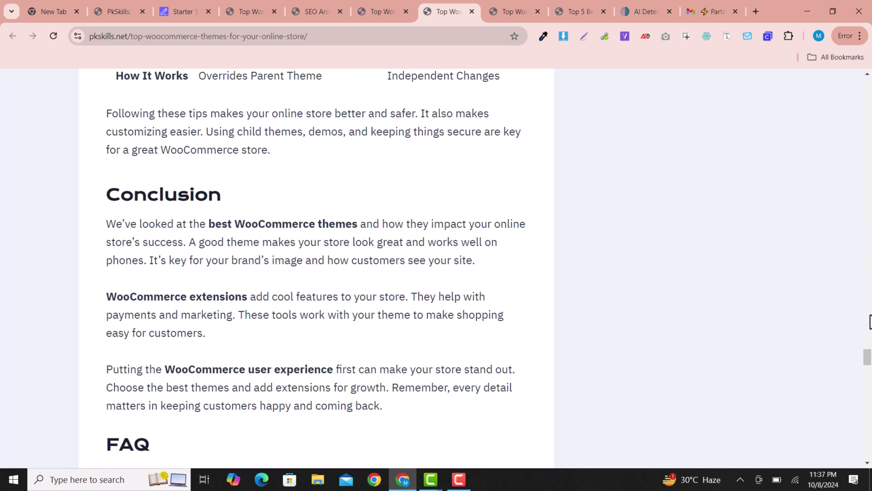
pyautogui.scroll(20, 512, 137)
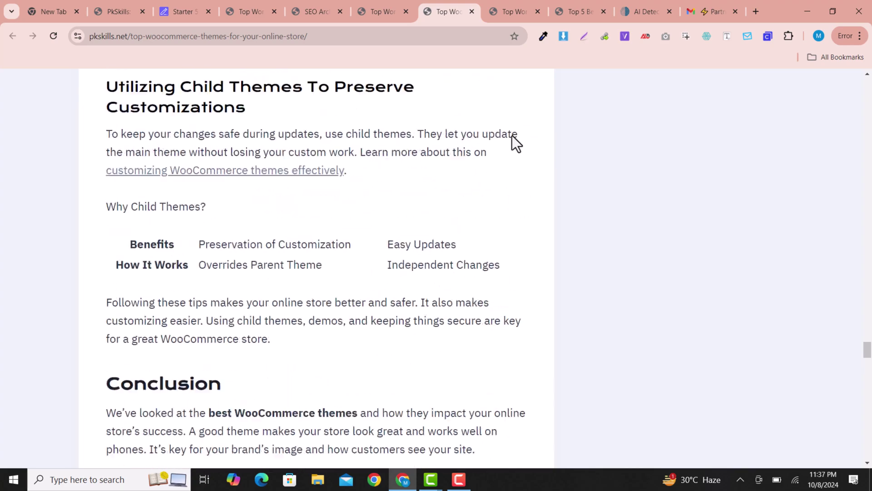
pyautogui.scroll(20, 514, 132)
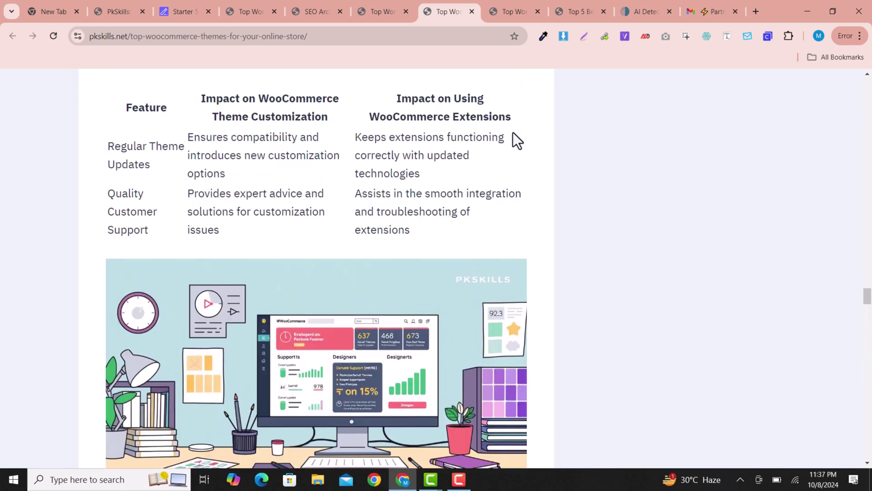
pyautogui.scroll(10, 514, 131)
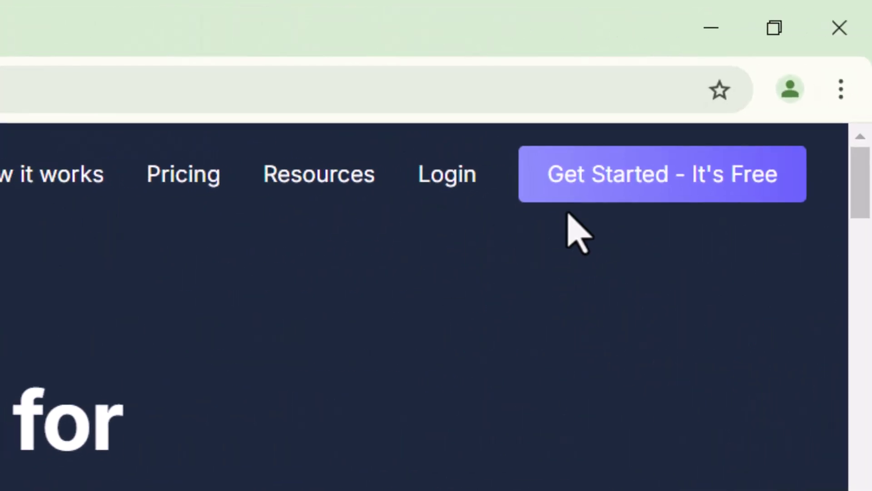
# Step: Get started with SEOWriting.ai for free and open its 1-Click Blog Post tool
pyautogui.click(677, 174)
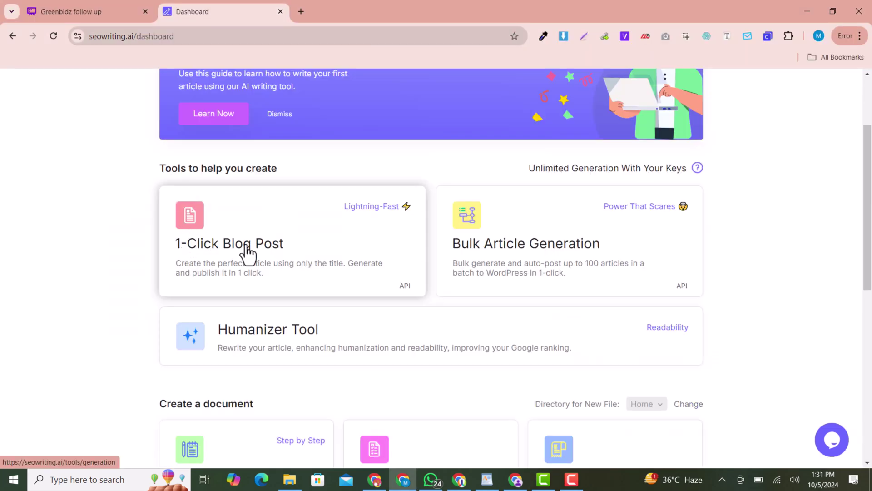
pyautogui.scroll(1, 862, 351)
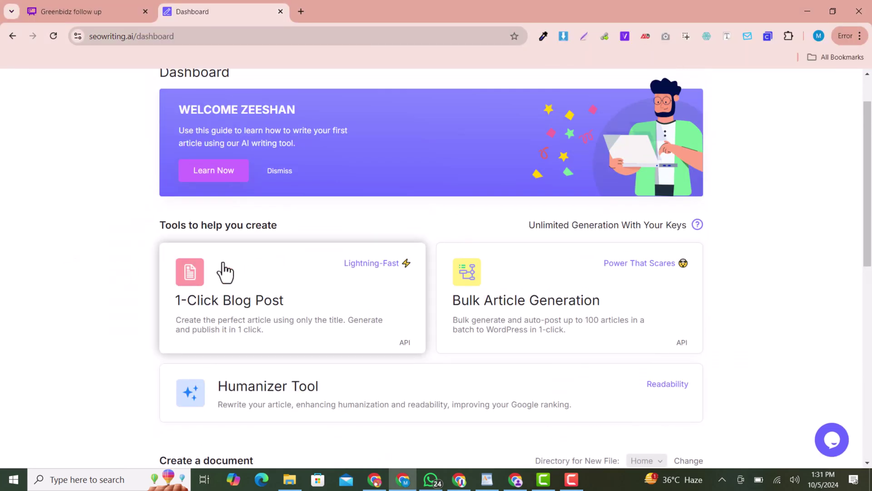
pyautogui.scroll(-1, 242, 253)
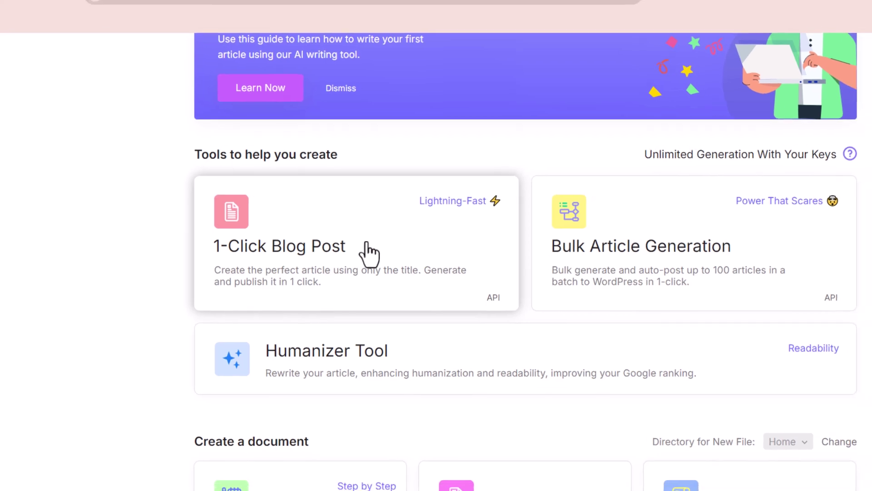
pyautogui.click(380, 253)
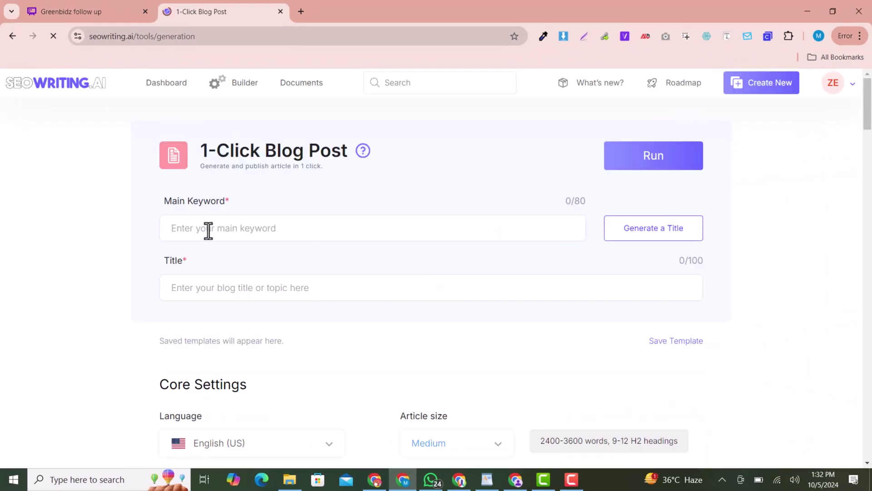
# Step: Enter "5 best wordpress themes" as the main keyword and generate the title "Top 5 Best WordPress Themes for Your Website"
pyautogui.click(208, 231)
pyautogui.write('5 best wordpress themes')
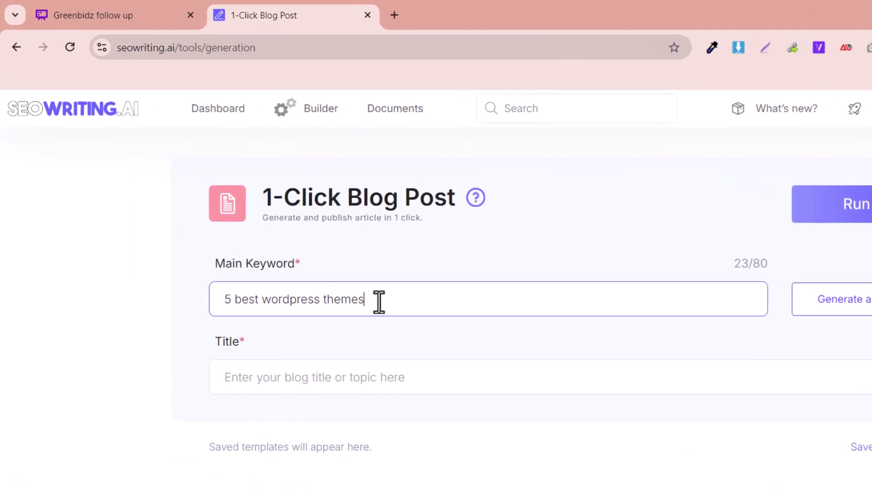
pyautogui.moveTo(379, 301); pyautogui.dragTo(214, 306)
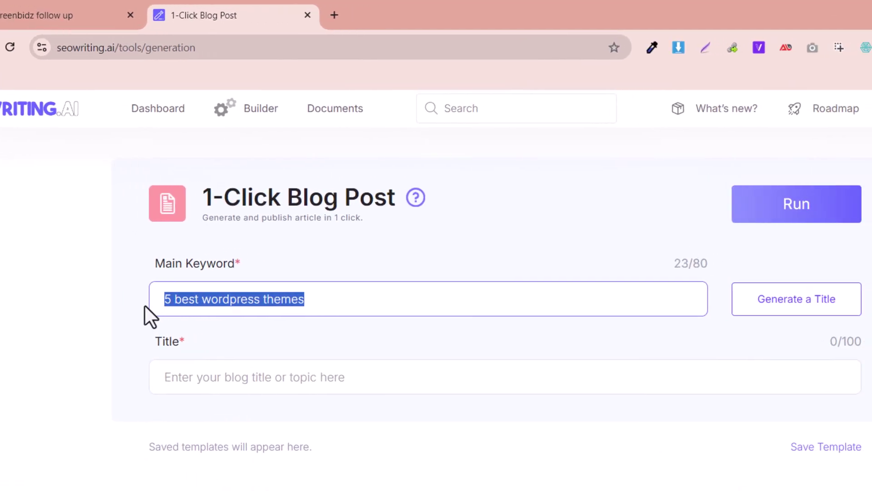
pyautogui.click(822, 306)
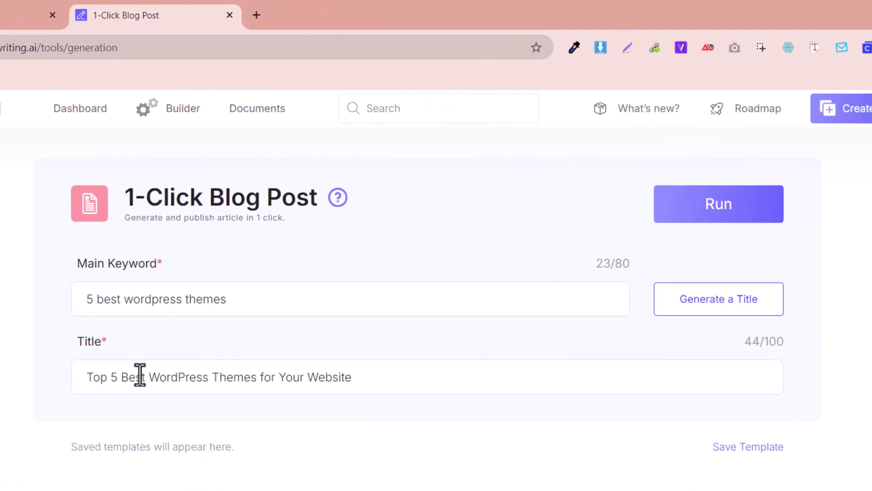
pyautogui.moveTo(84, 377); pyautogui.dragTo(348, 377)
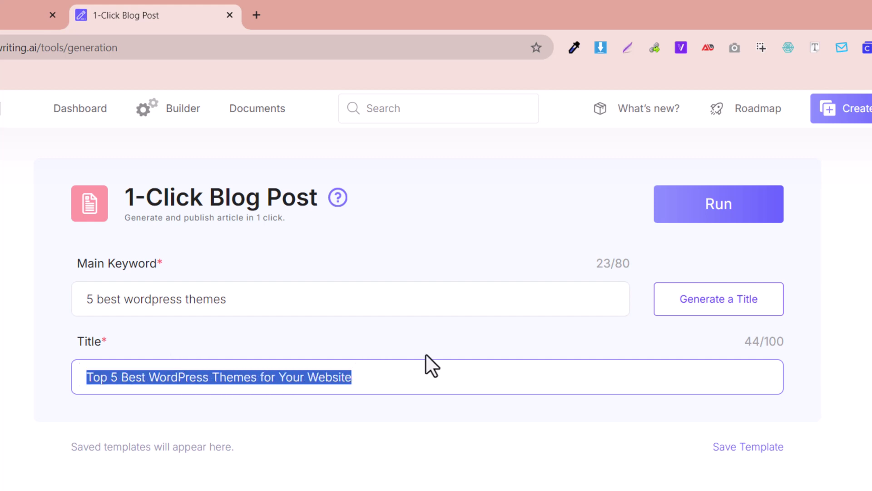
pyautogui.click(693, 309)
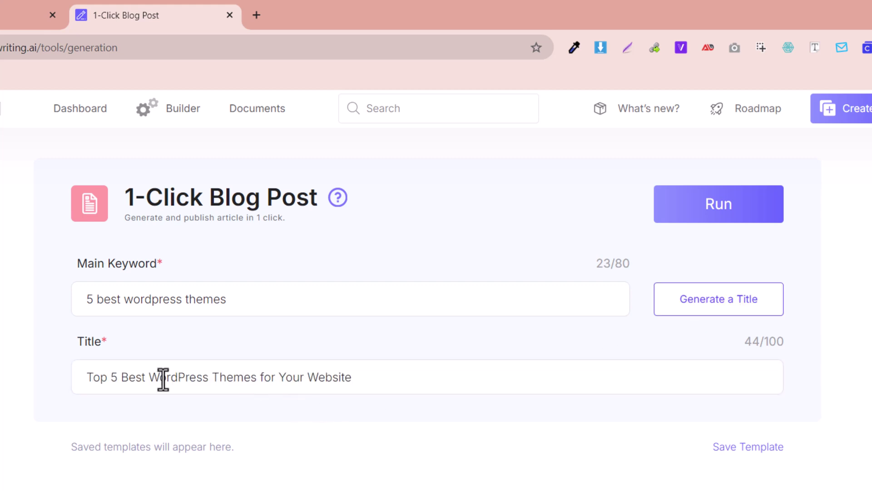
pyautogui.tripleClick(302, 380)
pyautogui.moveTo(302, 381); pyautogui.dragTo(105, 382)
pyautogui.click(188, 381)
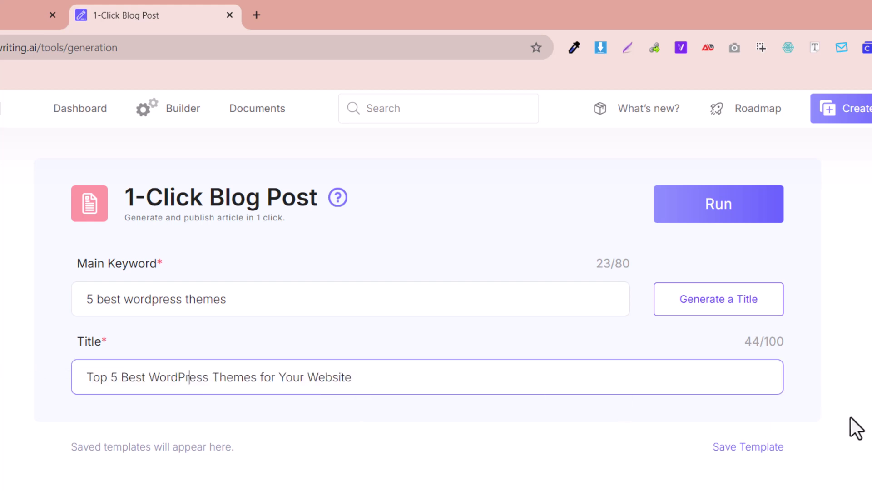
pyautogui.scroll(-3, 854, 425)
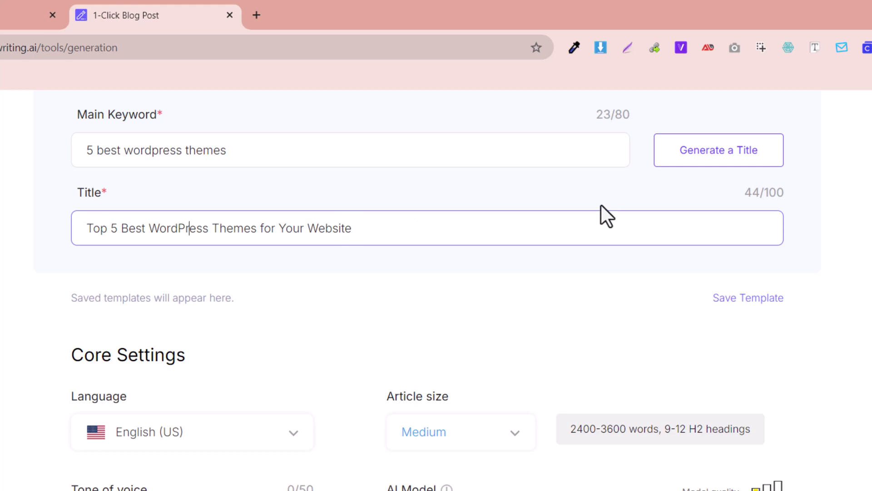
pyautogui.moveTo(381, 227); pyautogui.dragTo(85, 232)
# Step: Review the language choices in the core settings and select Medium as the article size
pyautogui.scroll(-3, 375, 356)
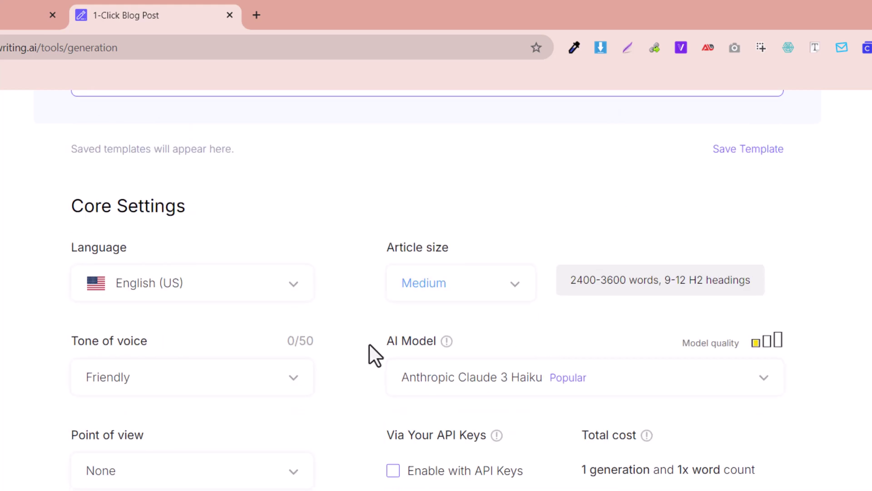
pyautogui.click(98, 290)
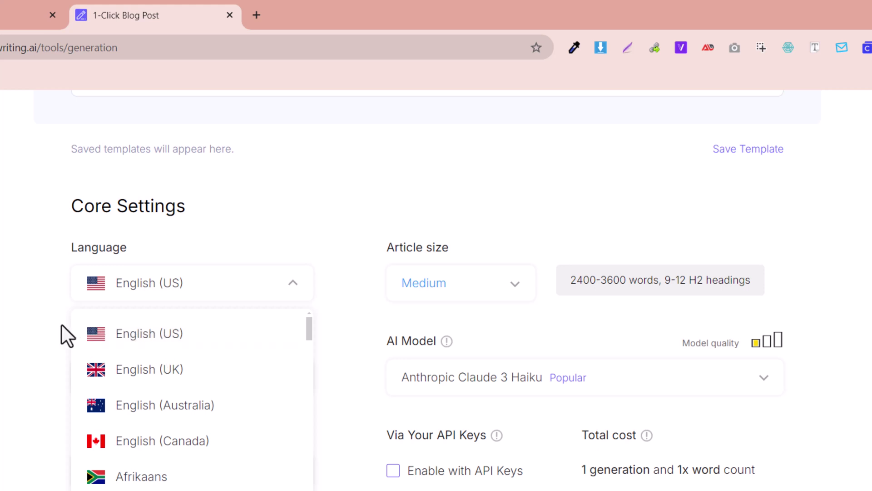
pyautogui.click(447, 295)
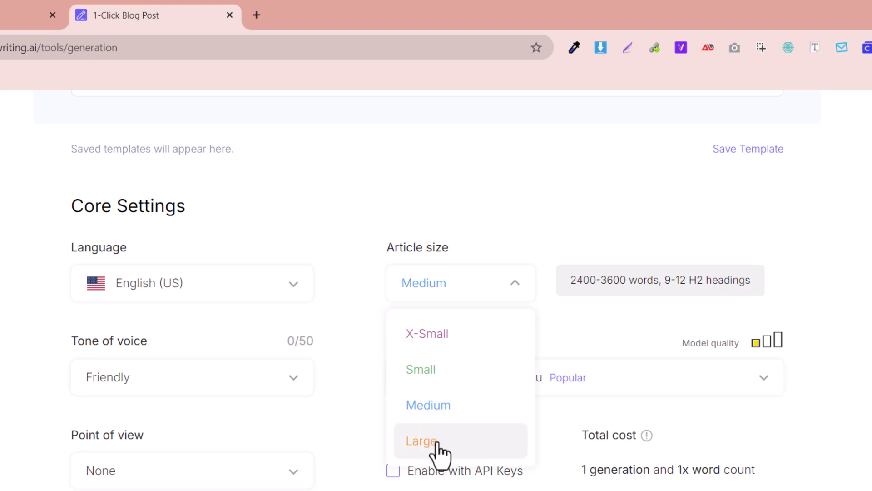
pyautogui.click(439, 411)
pyautogui.click(434, 286)
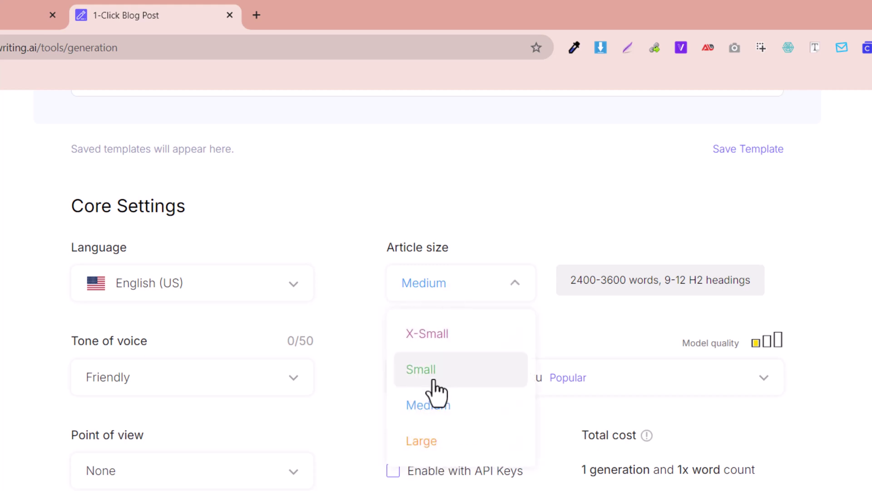
pyautogui.click(359, 328)
# Step: Set the article's tone of voice to Informational to suit the blog title
pyautogui.click(97, 379)
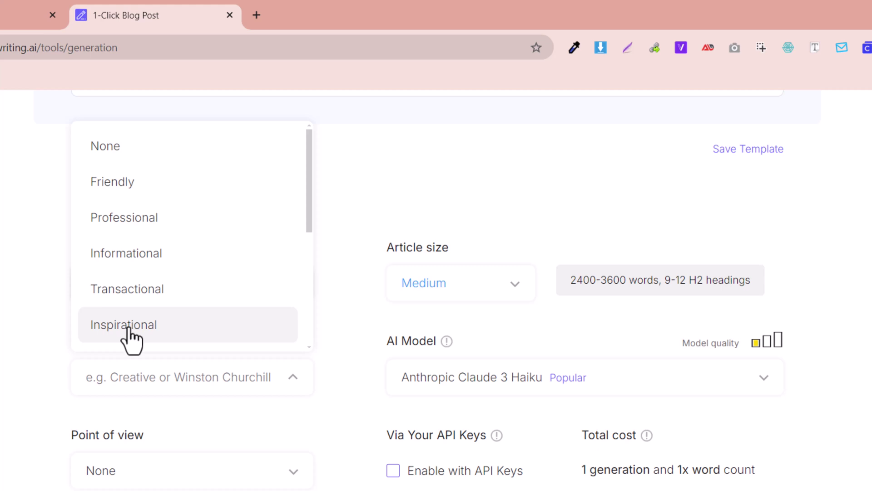
pyautogui.click(134, 266)
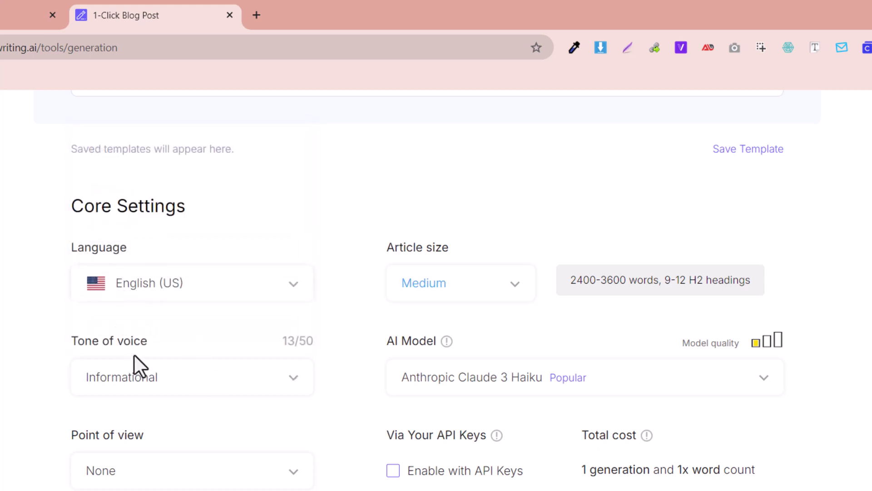
pyautogui.scroll(4, 193, 448)
pyautogui.moveTo(121, 377); pyautogui.dragTo(203, 376)
pyautogui.scroll(-6, 345, 418)
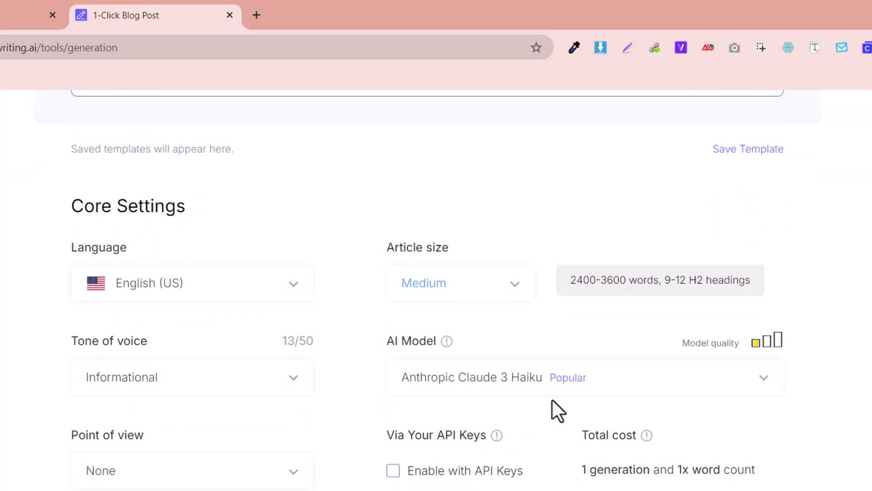
# Step: Select Anthropic Claude 3 Opus as the AI model and set the point of view to Second person (you, your, yours)
pyautogui.scroll(-3, 591, 400)
pyautogui.click(506, 241)
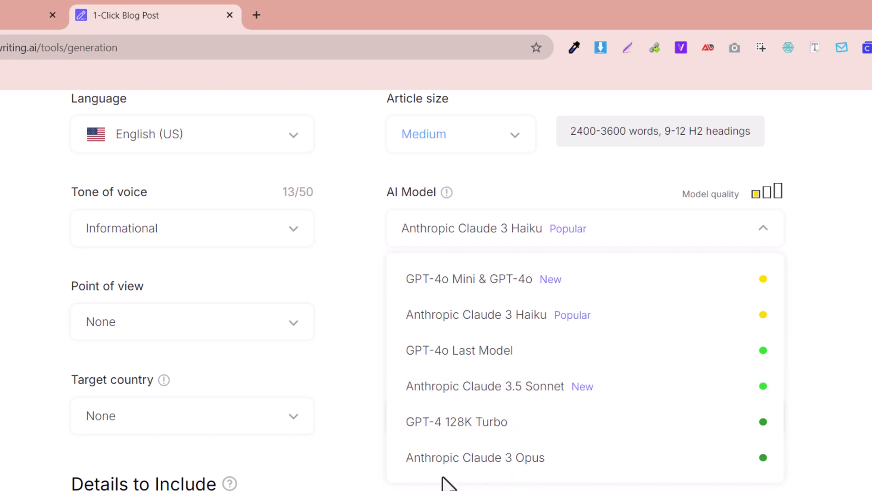
pyautogui.click(459, 462)
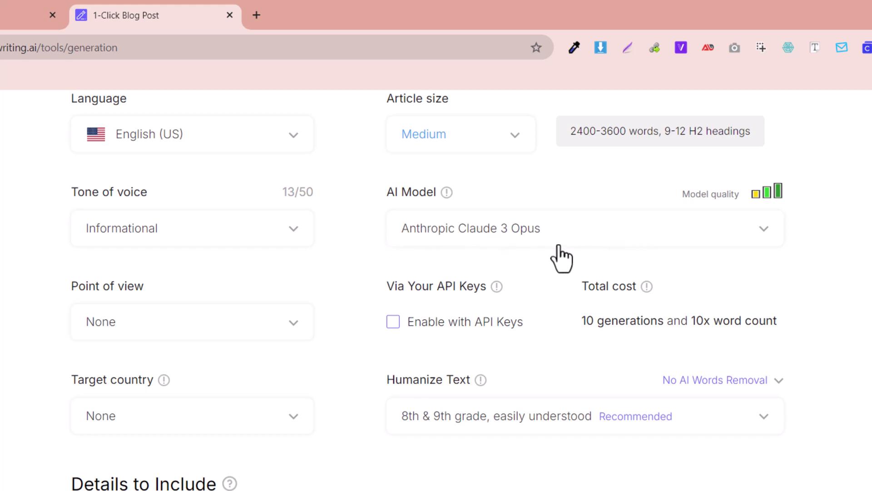
pyautogui.click(493, 239)
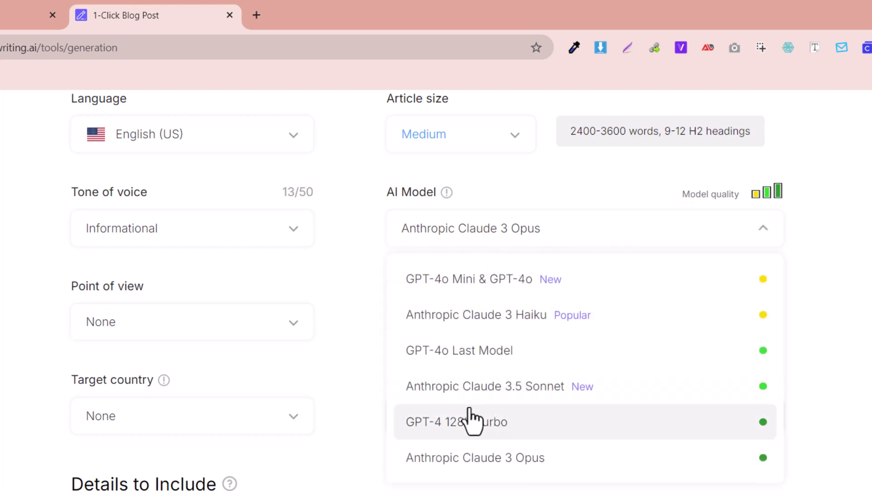
pyautogui.click(431, 225)
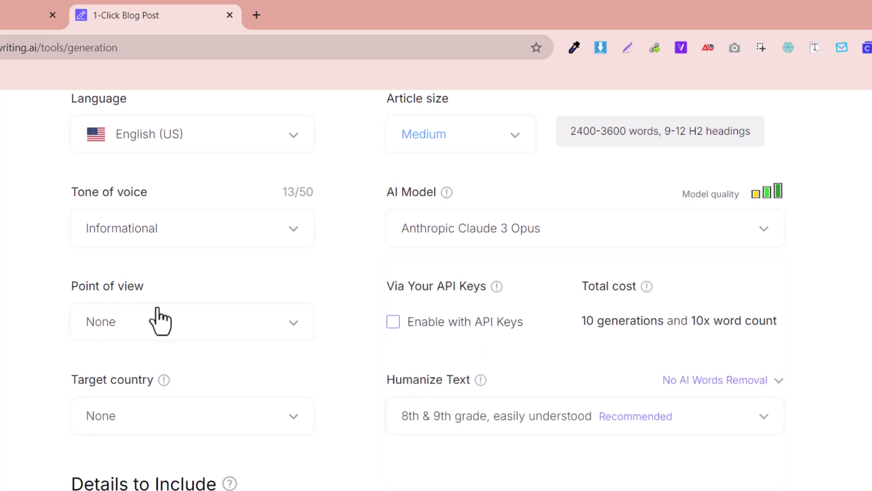
pyautogui.click(160, 321)
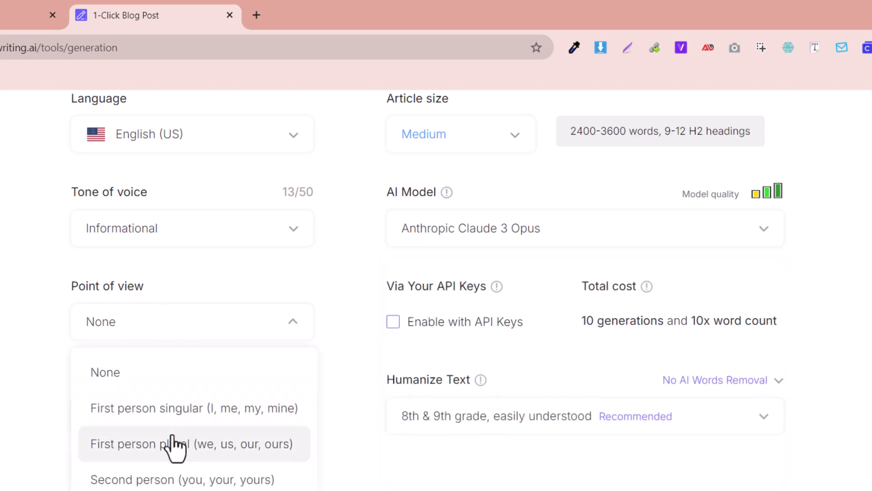
pyautogui.click(135, 485)
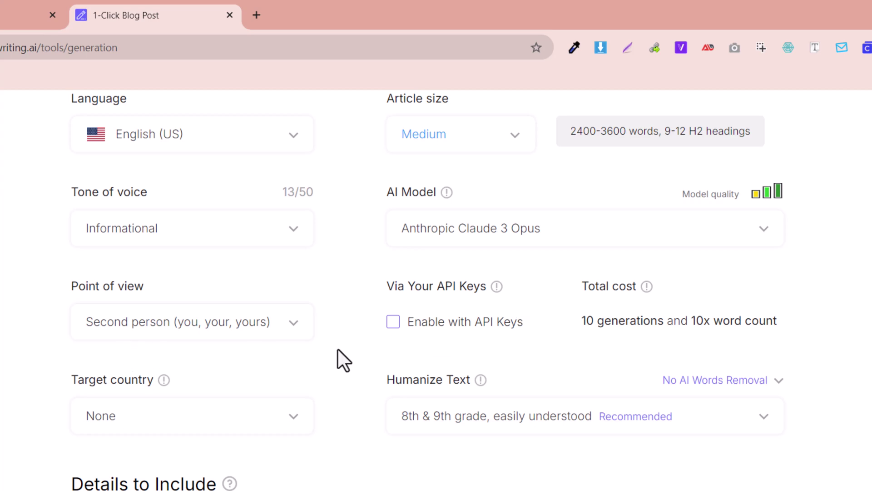
# Step: Set the target country to United States and humanize the text to "7th grade, fairly easy to read"
pyautogui.scroll(-3, 618, 367)
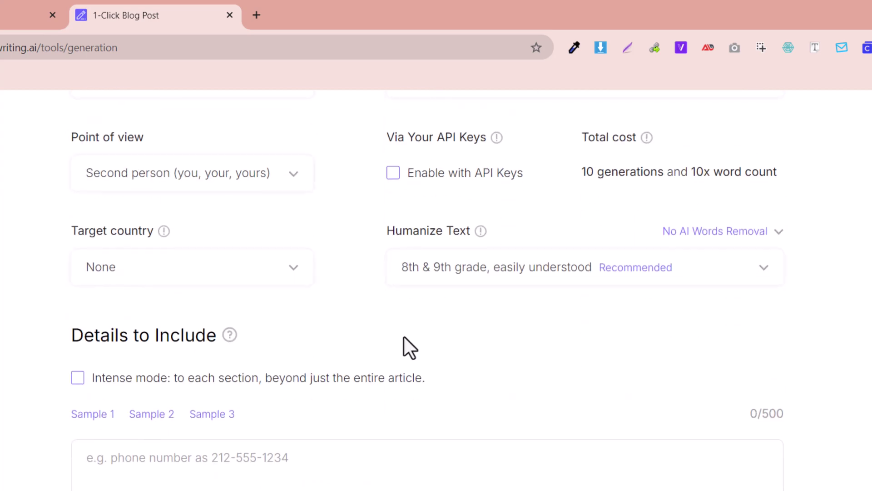
pyautogui.click(125, 271)
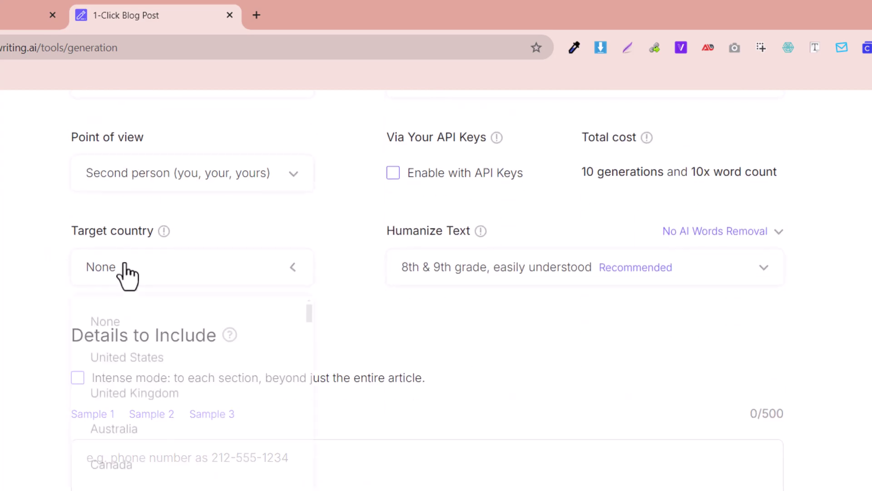
pyautogui.click(124, 356)
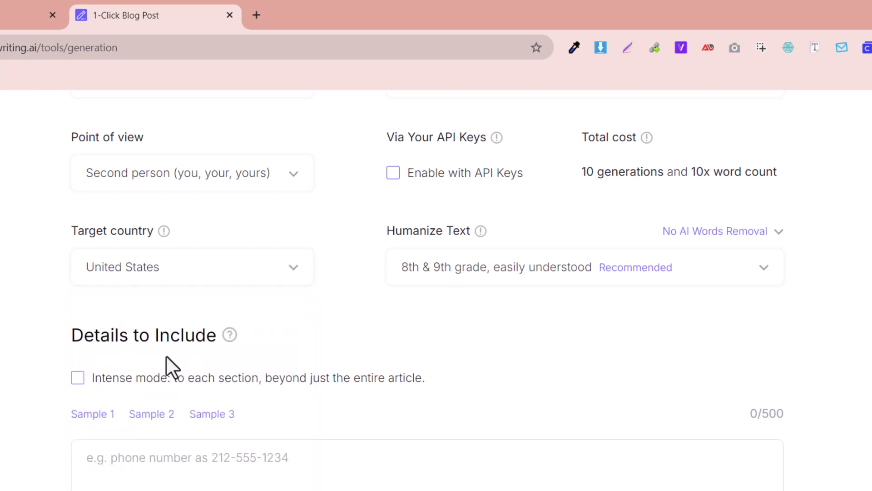
pyautogui.click(417, 268)
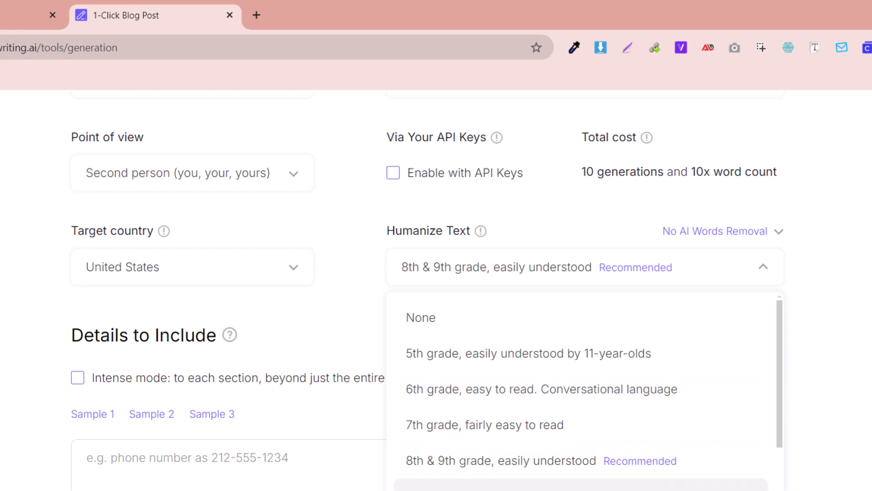
pyautogui.click(449, 436)
# Step: Try the Intense mode option for the details to include in the article
pyautogui.scroll(-2, 325, 424)
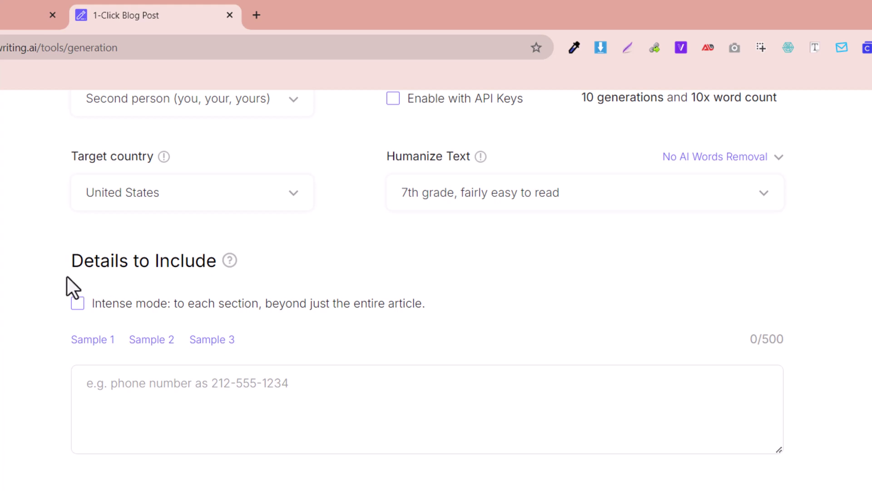
pyautogui.moveTo(74, 269); pyautogui.dragTo(211, 270)
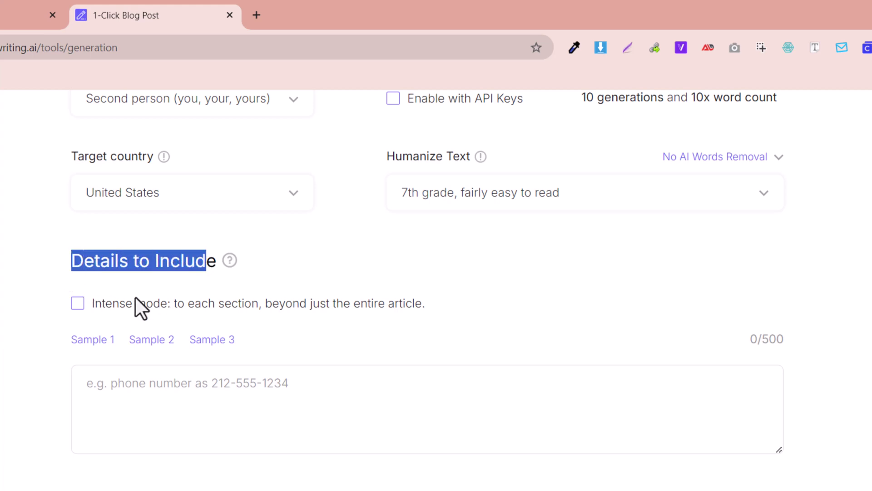
pyautogui.click(230, 398)
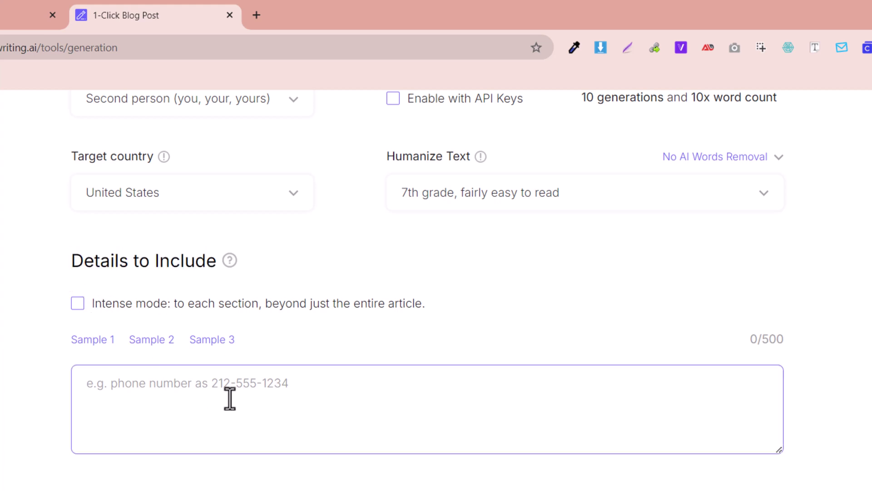
pyautogui.scroll(-2, 823, 389)
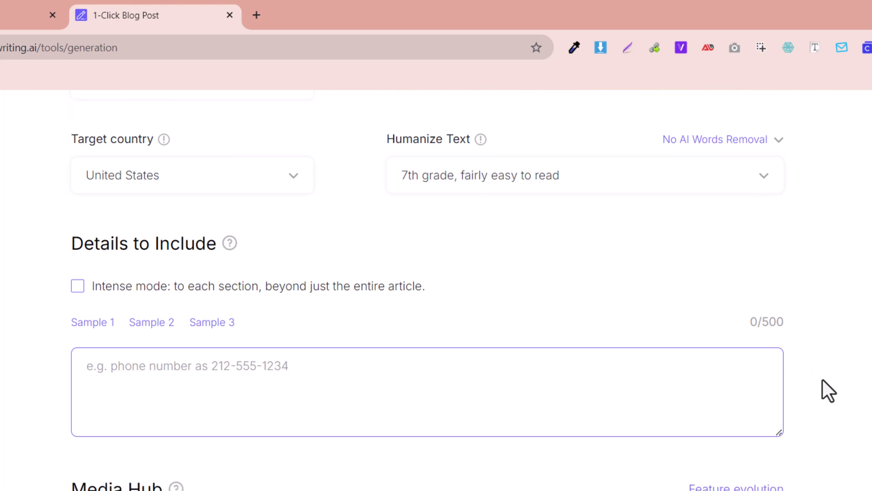
pyautogui.scroll(2, 71, 307)
pyautogui.click(73, 305)
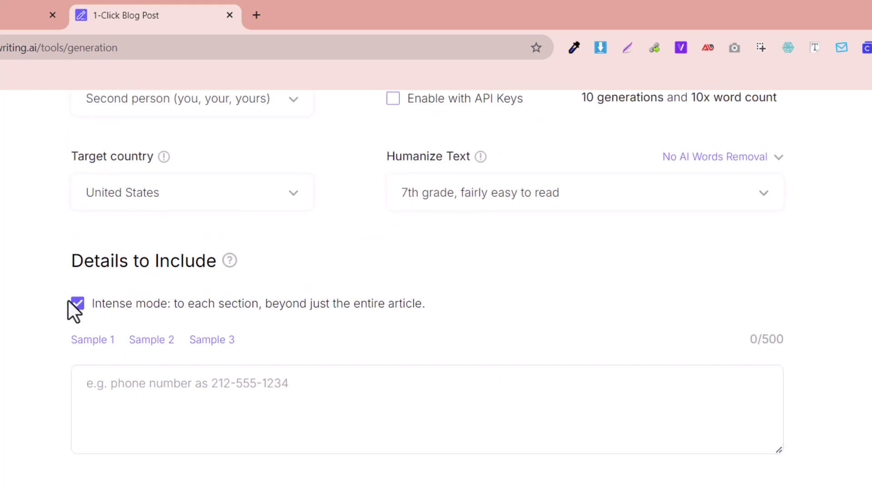
pyautogui.click(78, 304)
pyautogui.click(165, 369)
# Step: Set AI Images to Yes in the Media Hub and choose 5 as the number of images
pyautogui.scroll(-5, 658, 393)
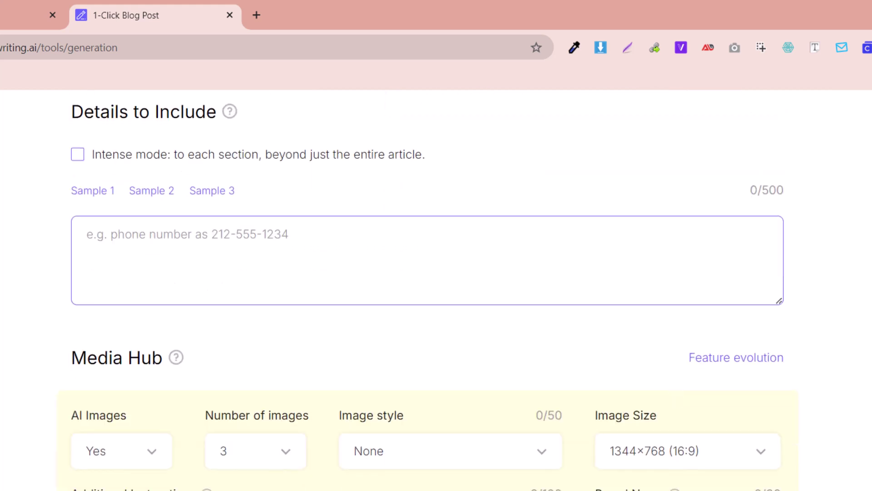
pyautogui.click(101, 306)
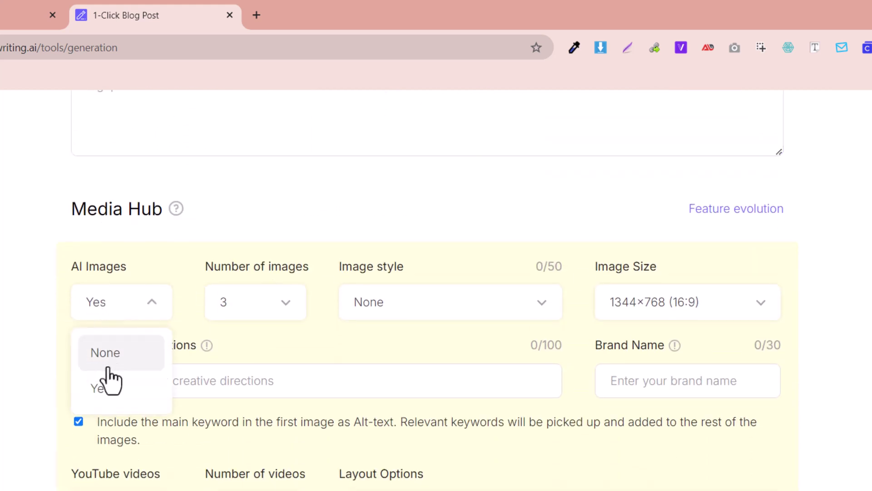
pyautogui.click(107, 388)
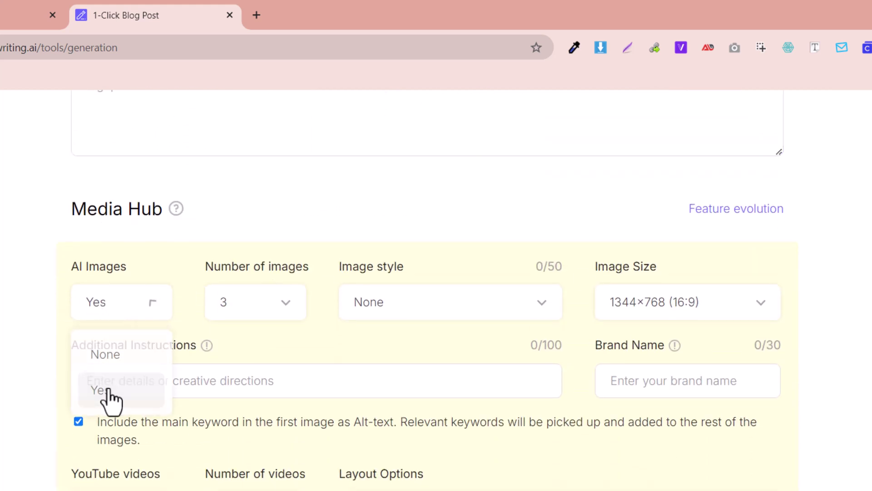
pyautogui.click(254, 313)
pyautogui.scroll(-2, 303, 402)
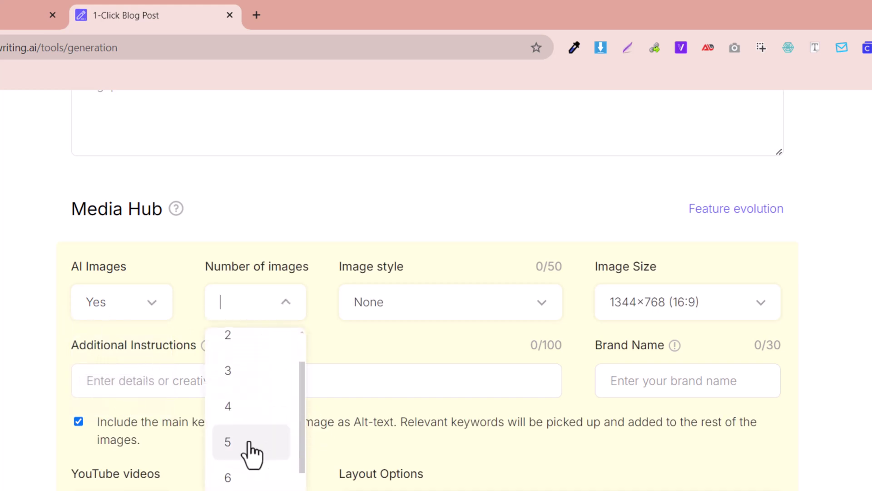
pyautogui.click(250, 450)
# Step: Look through the available image styles and choose Photo for the article's AI images
pyautogui.click(500, 311)
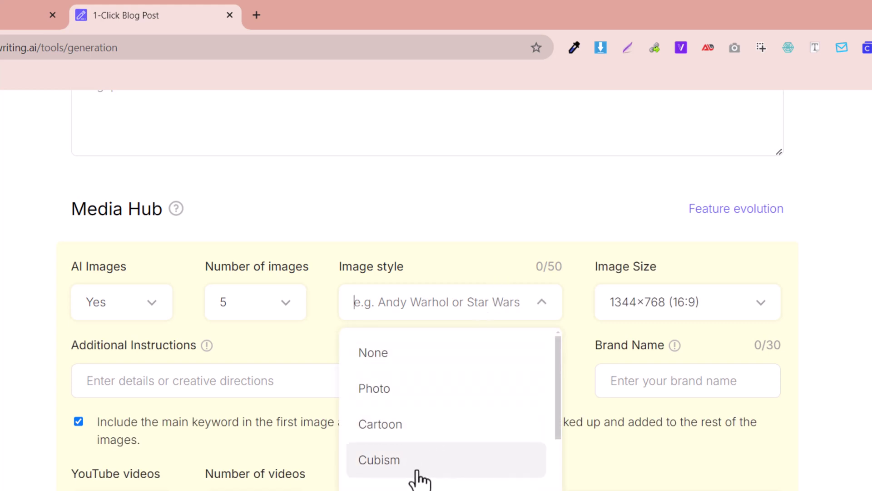
pyautogui.scroll(-5, 416, 487)
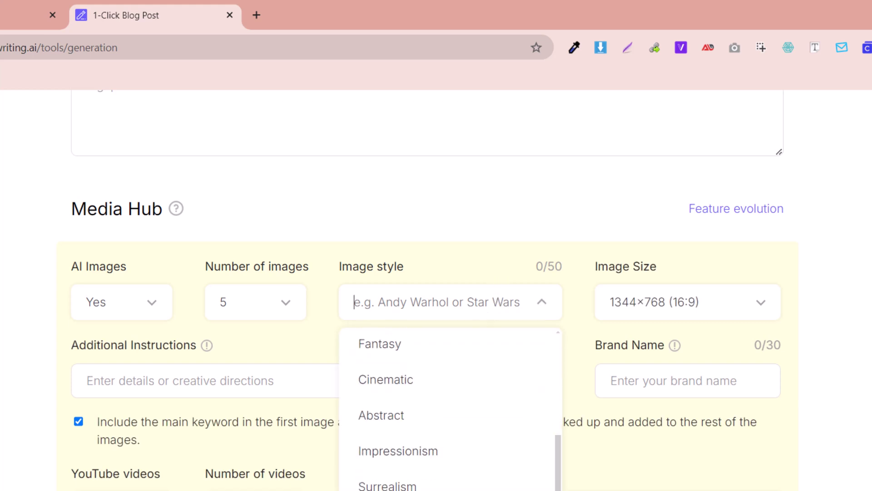
pyautogui.scroll(3, 391, 445)
pyautogui.scroll(2, 400, 472)
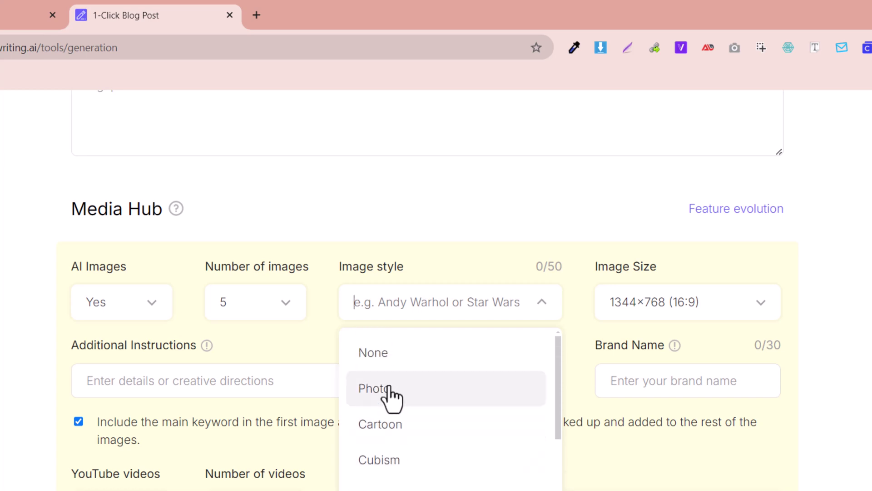
pyautogui.click(389, 389)
# Step: Review the main keyword of the blog post and the available image sizes in the Media Hub
pyautogui.scroll(15, 497, 230)
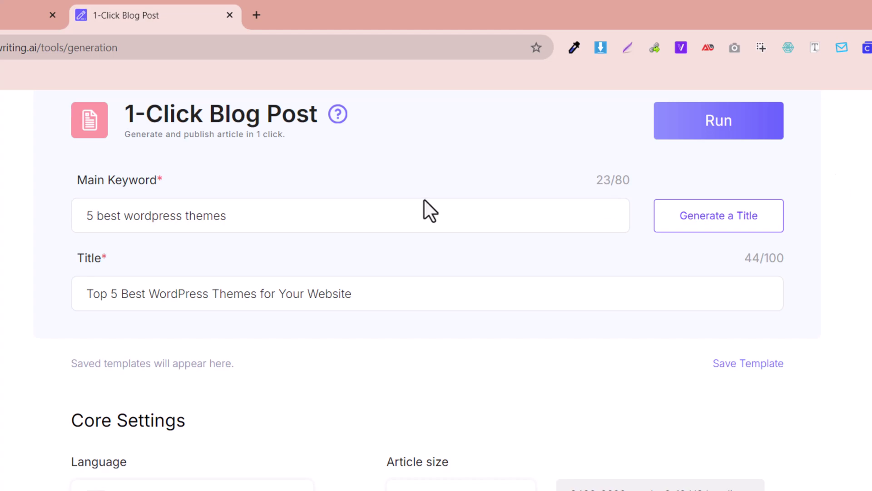
pyautogui.moveTo(250, 224); pyautogui.dragTo(141, 226)
pyautogui.scroll(-10, 428, 290)
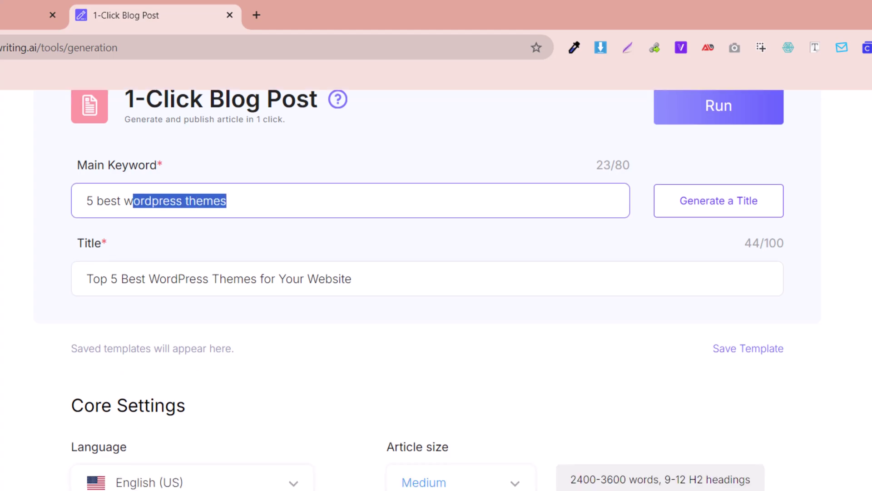
pyautogui.scroll(3, 428, 290)
pyautogui.scroll(-3, 428, 289)
pyautogui.scroll(-10, 427, 290)
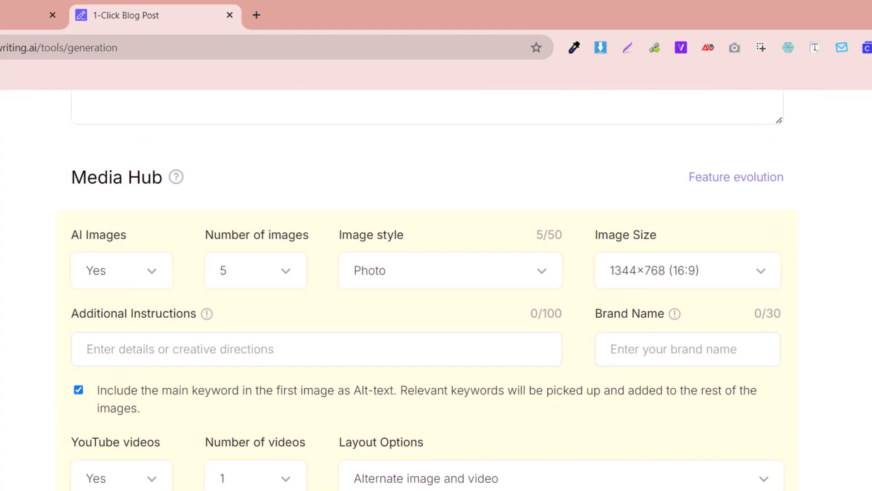
pyautogui.click(654, 243)
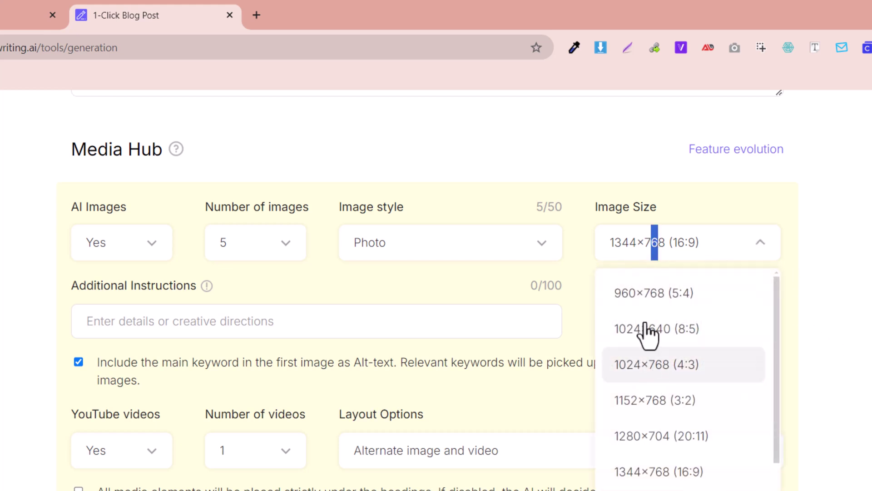
pyautogui.click(657, 245)
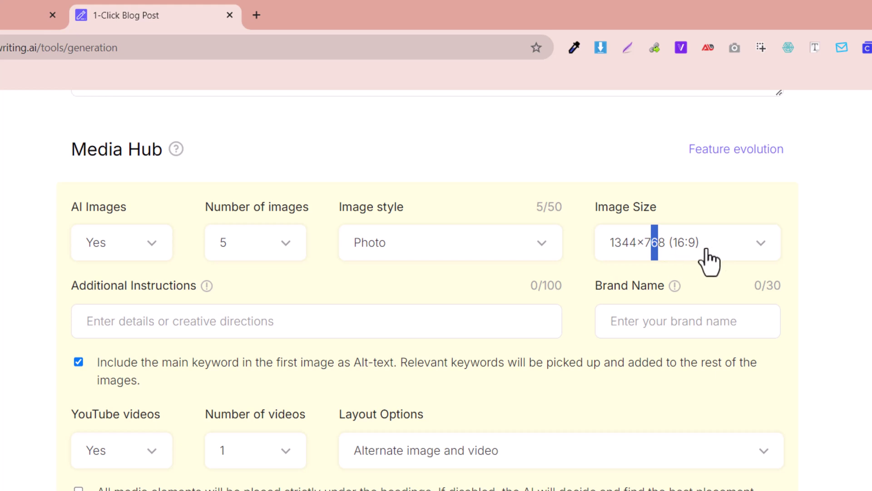
# Step: Add "Do not include WooCommerce Themes" as the additional instructions for the AI images
pyautogui.click(112, 320)
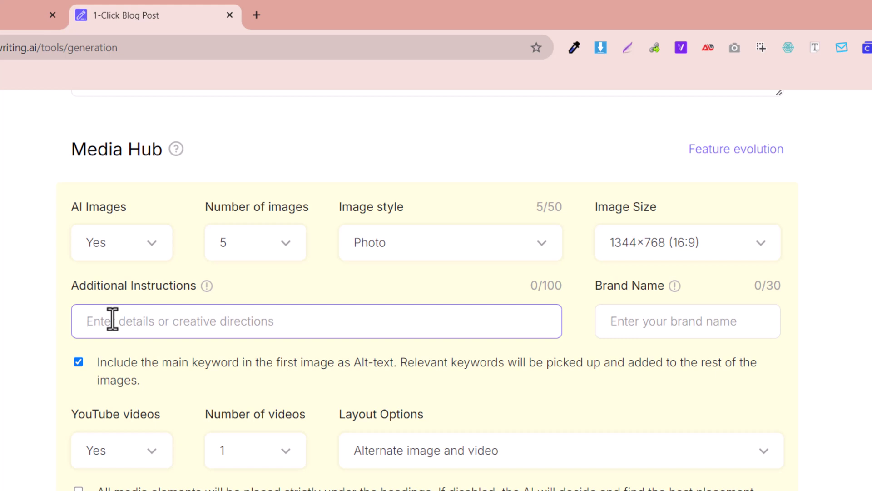
pyautogui.write('Do not include WooCommerce Themes')
pyautogui.moveTo(321, 313); pyautogui.dragTo(87, 321)
pyautogui.click(318, 313)
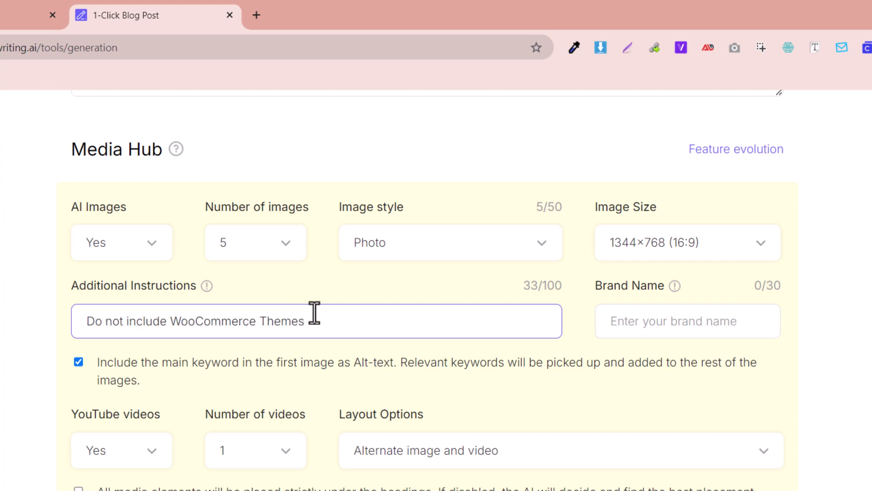
pyautogui.moveTo(315, 313); pyautogui.dragTo(82, 318)
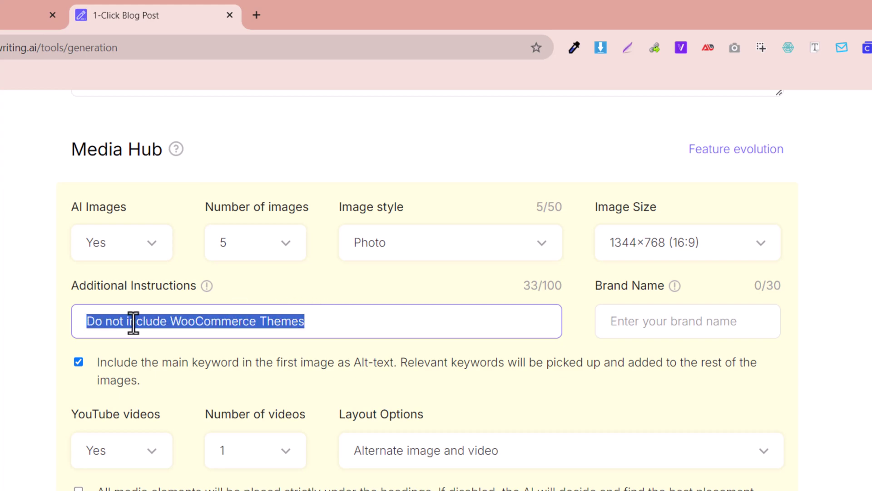
# Step: Enter "Pkskills" as the brand name in the Media Hub
pyautogui.click(636, 320)
pyautogui.write('Pks')
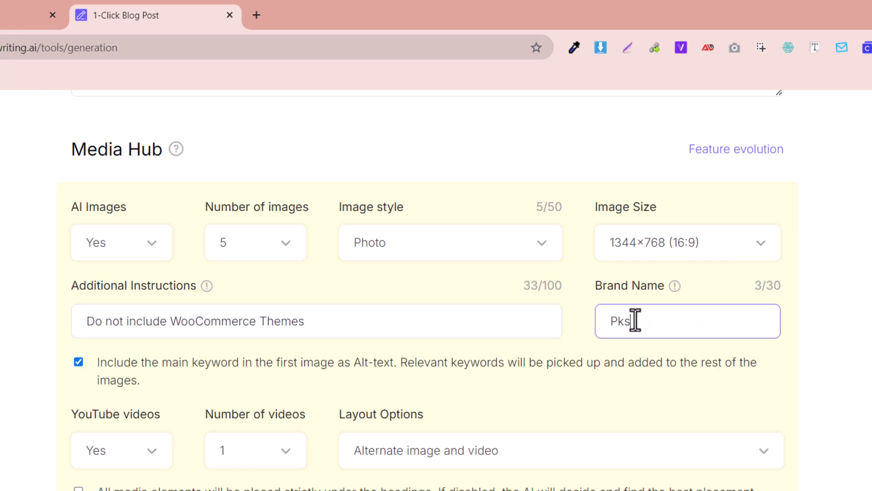
pyautogui.write('kills')
pyautogui.moveTo(654, 323); pyautogui.dragTo(598, 328)
# Step: Set YouTube videos to Yes and choose 2 as the number of videos
pyautogui.scroll(-2, 215, 384)
pyautogui.click(101, 389)
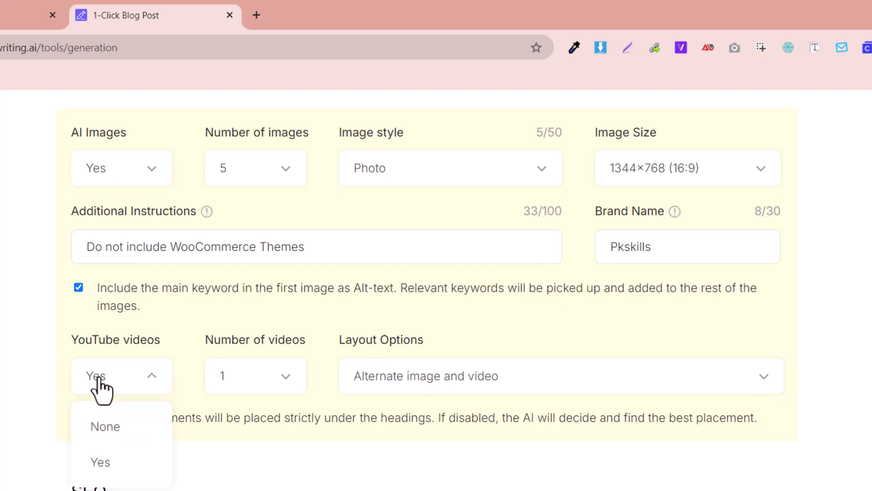
pyautogui.click(109, 459)
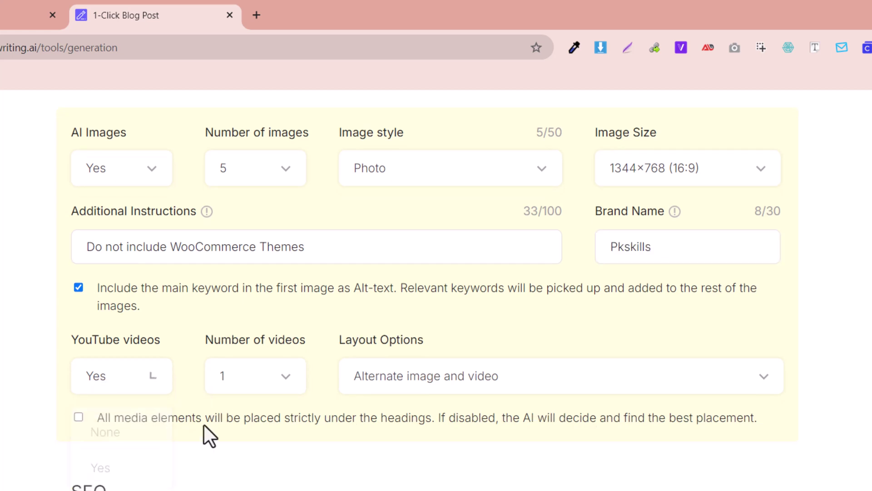
pyautogui.click(229, 386)
pyautogui.click(239, 185)
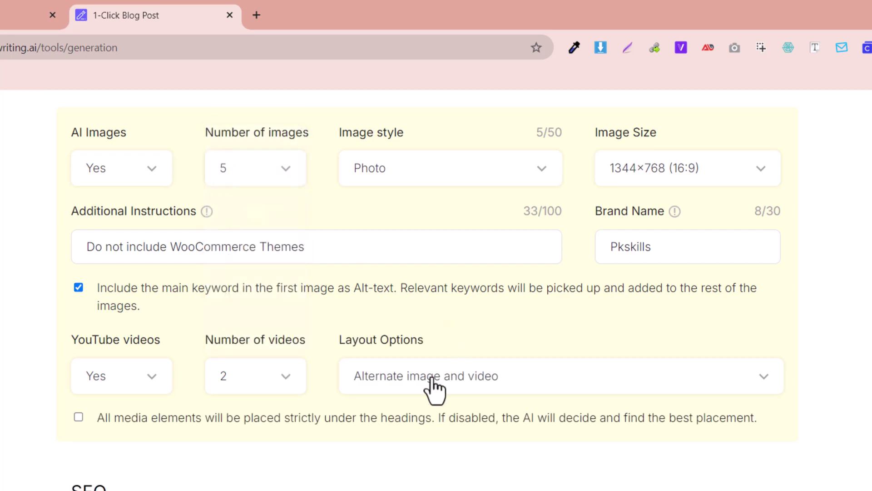
# Step: Set the layout option for the media elements to "Alternate image and video"
pyautogui.scroll(-3, 418, 290)
pyautogui.click(434, 217)
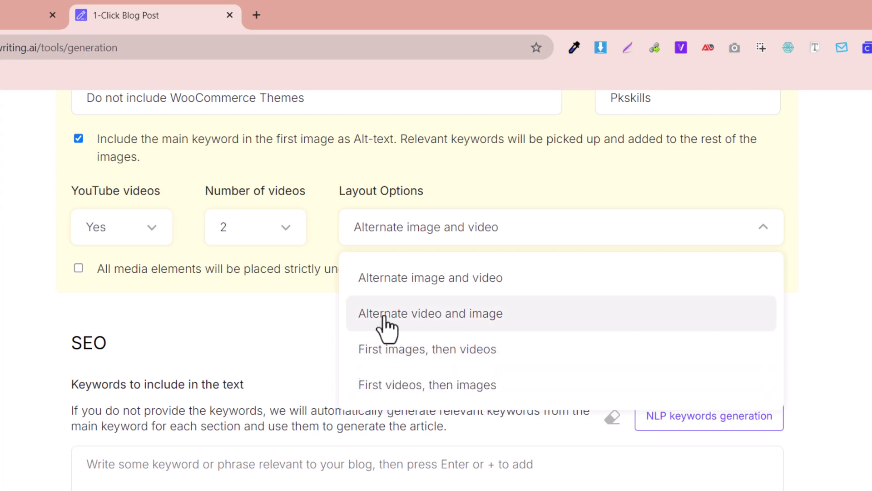
pyautogui.click(432, 293)
# Step: Add "plugins", "temes", "wordpress" and "websites" as the SEO keywords to include in the text
pyautogui.scroll(-3, 591, 318)
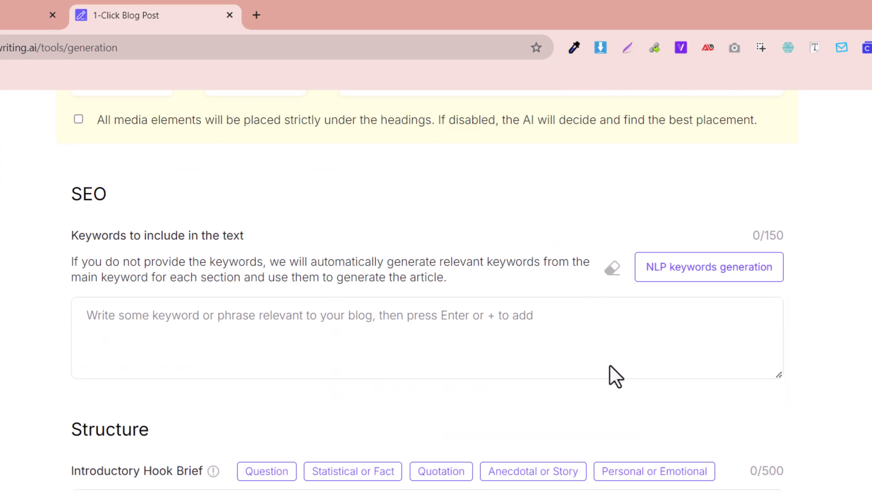
pyautogui.click(137, 313)
pyautogui.write('plugins')
pyautogui.press('Return')
pyautogui.write('temes')
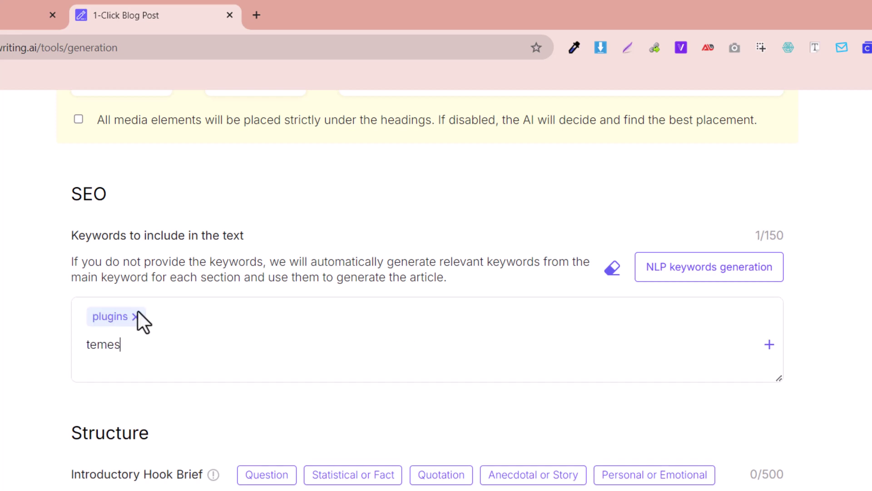
pyautogui.press('Return')
pyautogui.write('wordpress')
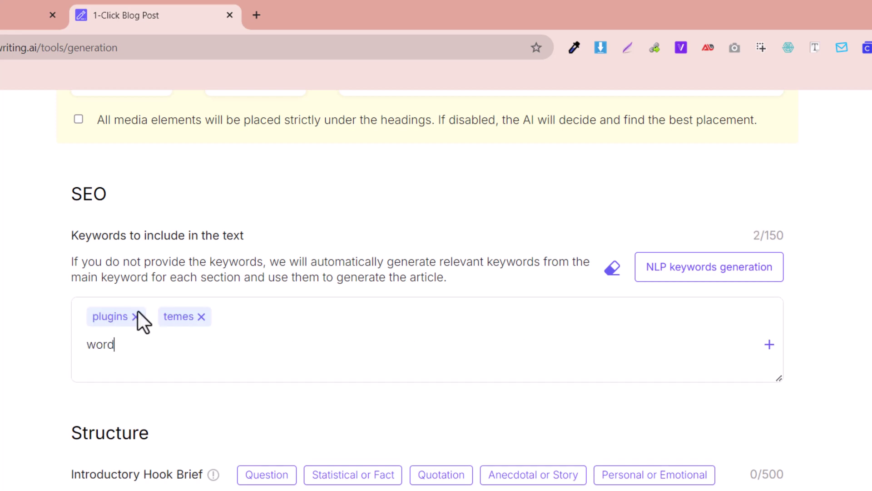
pyautogui.press('Return')
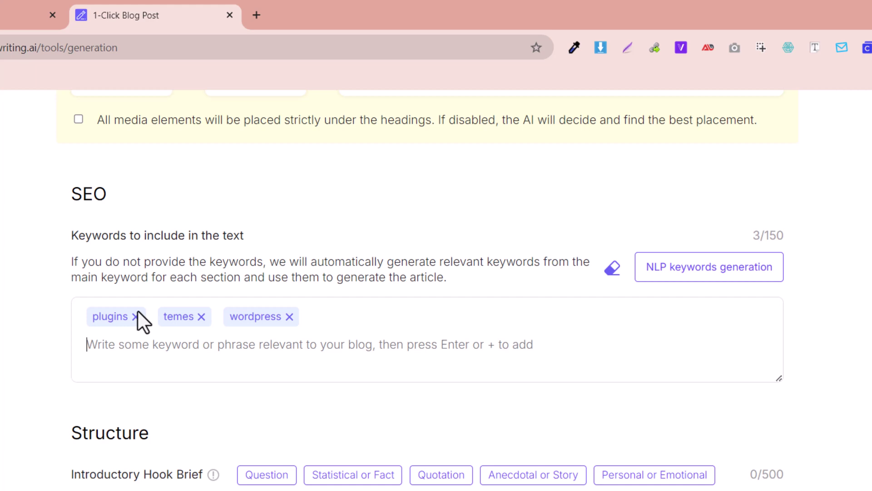
pyautogui.write('websites')
pyautogui.press('Return')
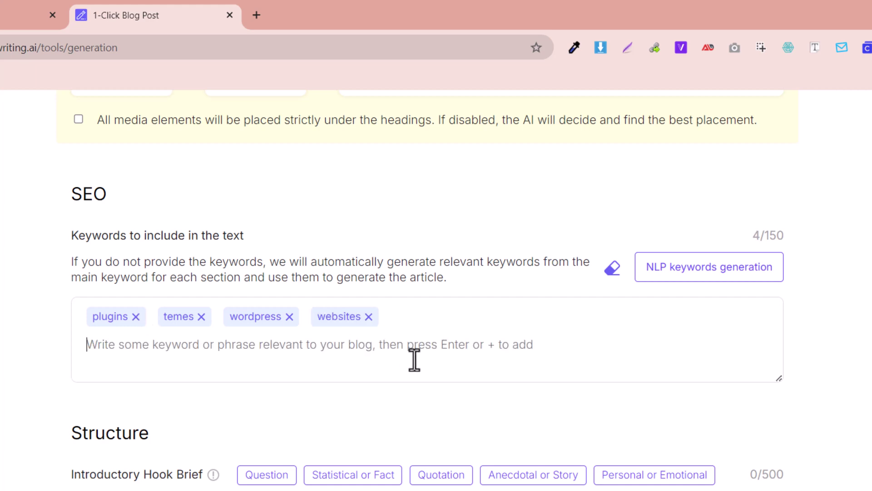
# Step: Fill the Introductory Hook Brief with the preset "Statistical or Fact" hook and review its text
pyautogui.scroll(-2, 412, 361)
pyautogui.scroll(2, 83, 166)
pyautogui.scroll(-2, 266, 259)
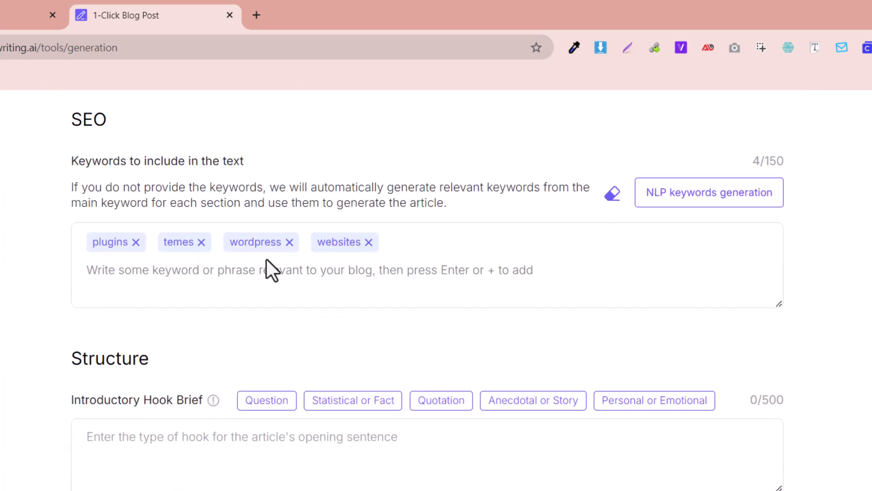
pyautogui.scroll(-4, 228, 252)
pyautogui.moveTo(213, 250)
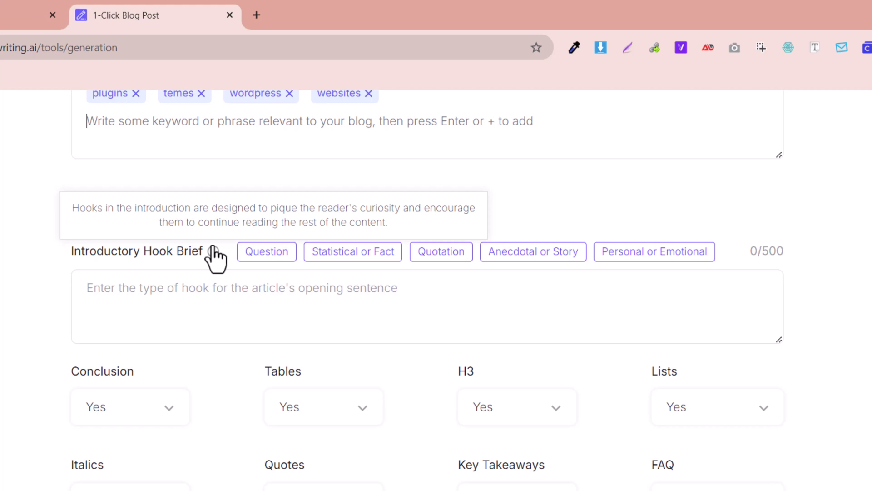
pyautogui.click(237, 296)
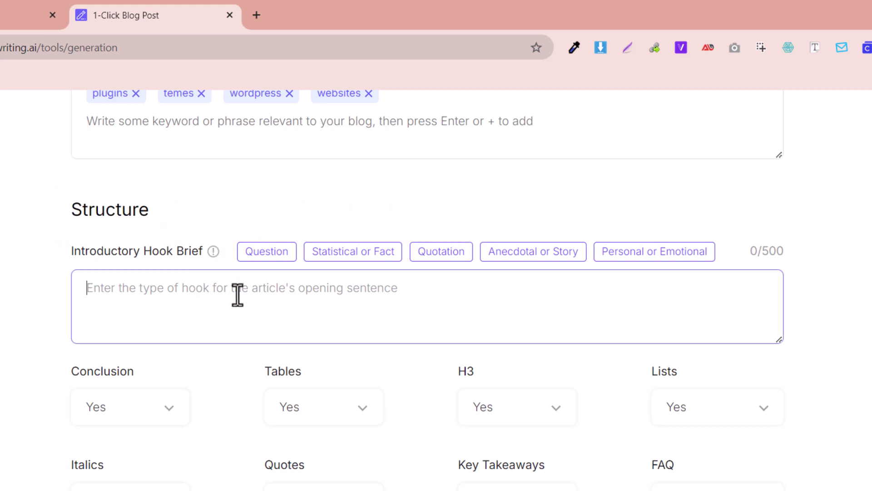
pyautogui.click(356, 266)
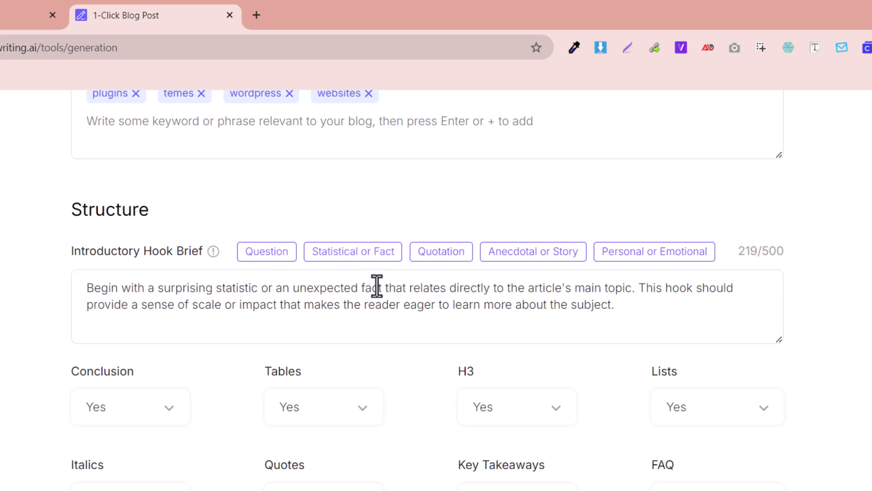
pyautogui.moveTo(76, 291); pyautogui.dragTo(609, 300)
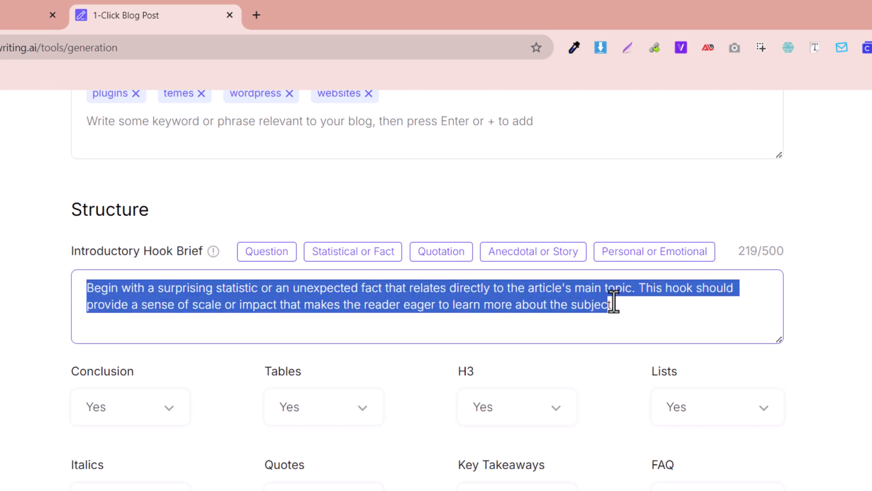
pyautogui.click(614, 301)
# Step: Set Quotes to No in the article's structure options
pyautogui.scroll(-5, 454, 327)
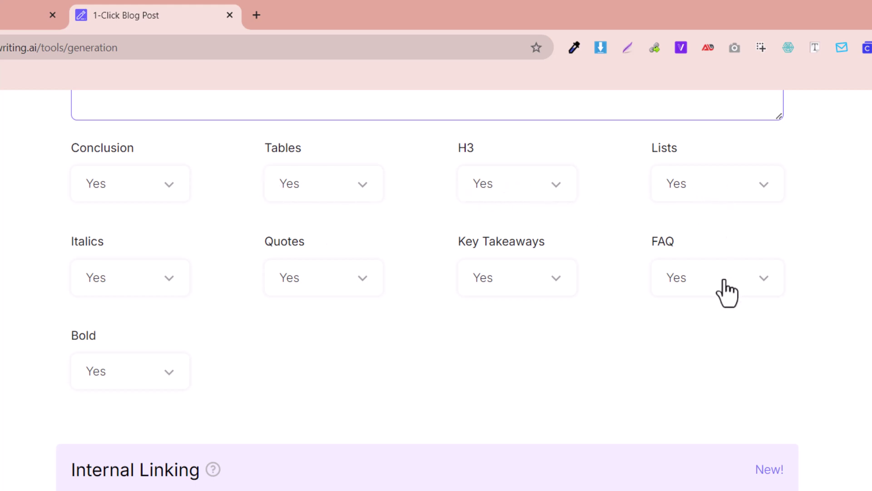
pyautogui.click(302, 291)
pyautogui.click(296, 340)
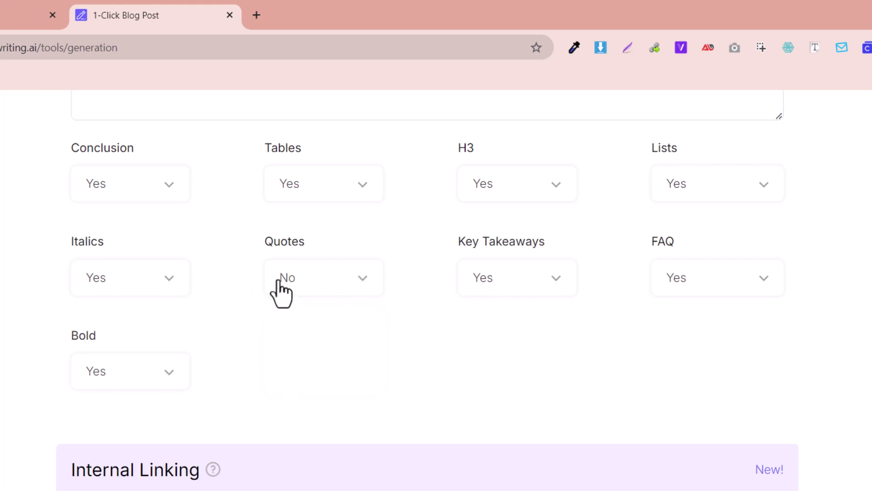
pyautogui.scroll(-3, 240, 390)
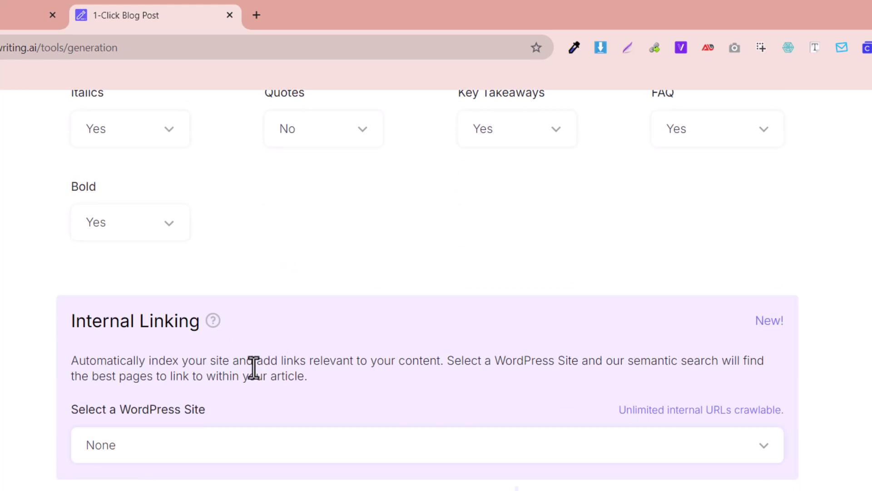
pyautogui.scroll(-3, 261, 454)
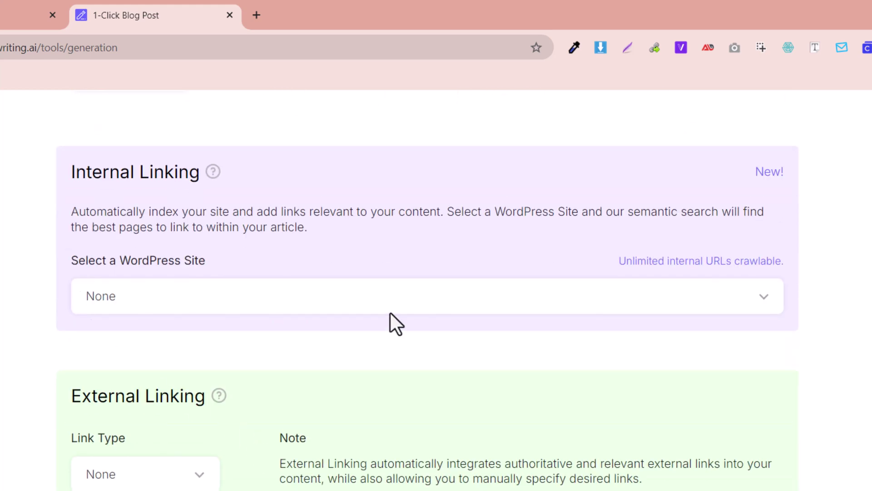
pyautogui.click(371, 307)
pyautogui.click(216, 385)
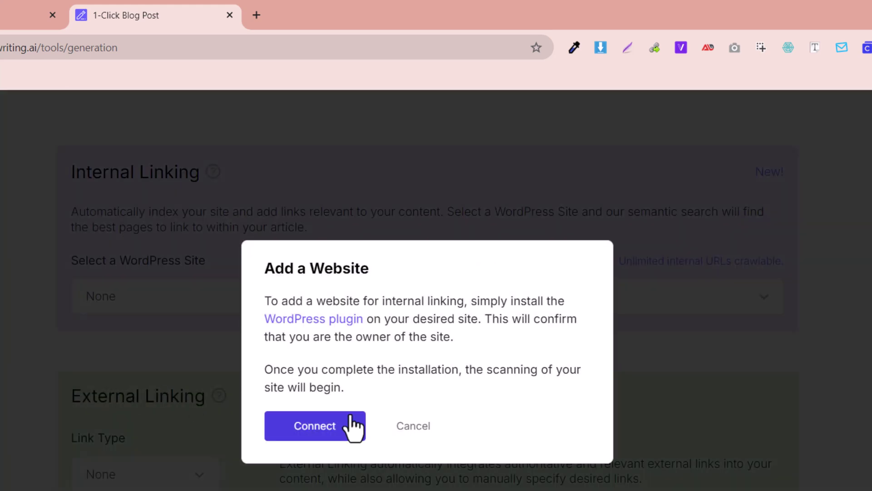
pyautogui.click(402, 427)
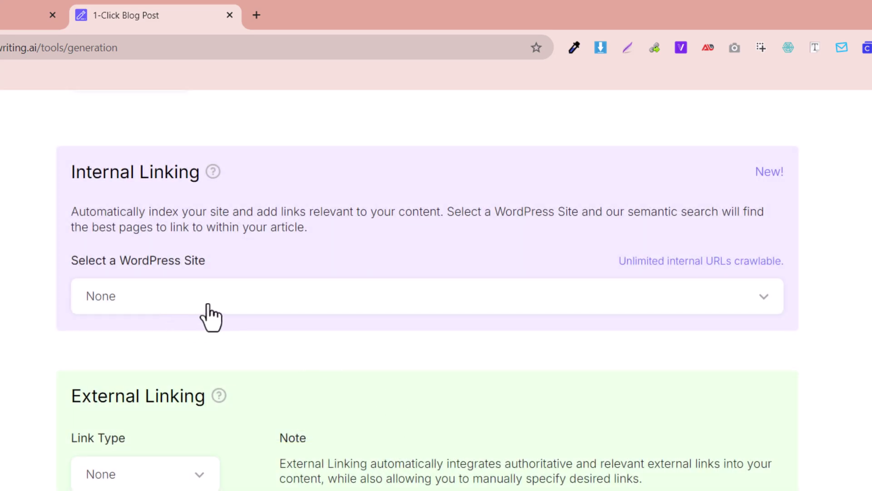
# Step: Set the link type for External Linking to Automatic
pyautogui.scroll(-3, 329, 387)
pyautogui.click(155, 333)
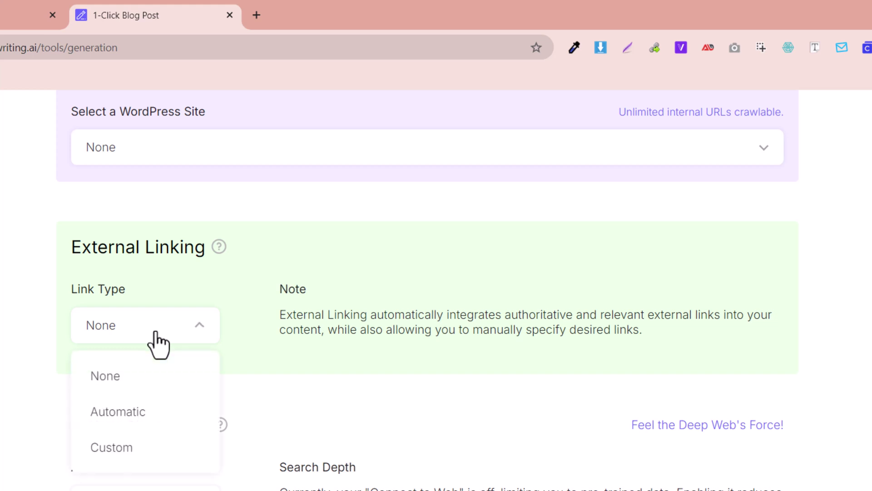
pyautogui.click(132, 413)
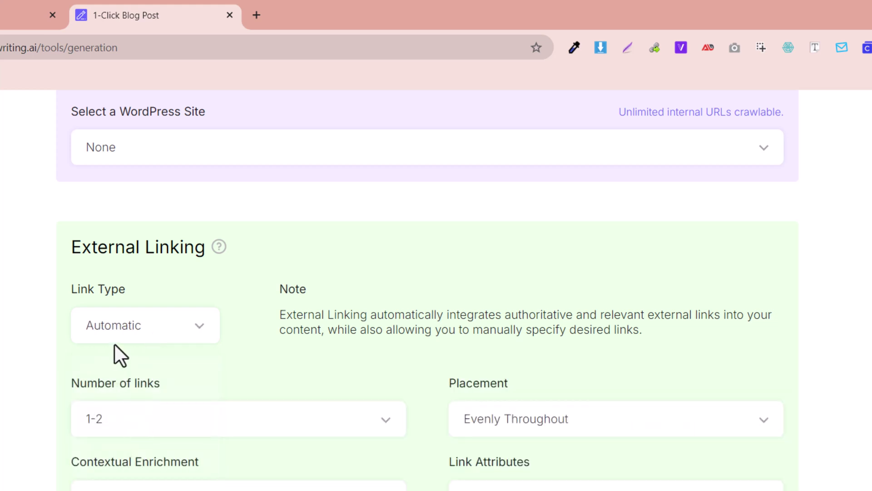
# Step: Switch the external link type to Custom and back to Automatic
pyautogui.click(156, 335)
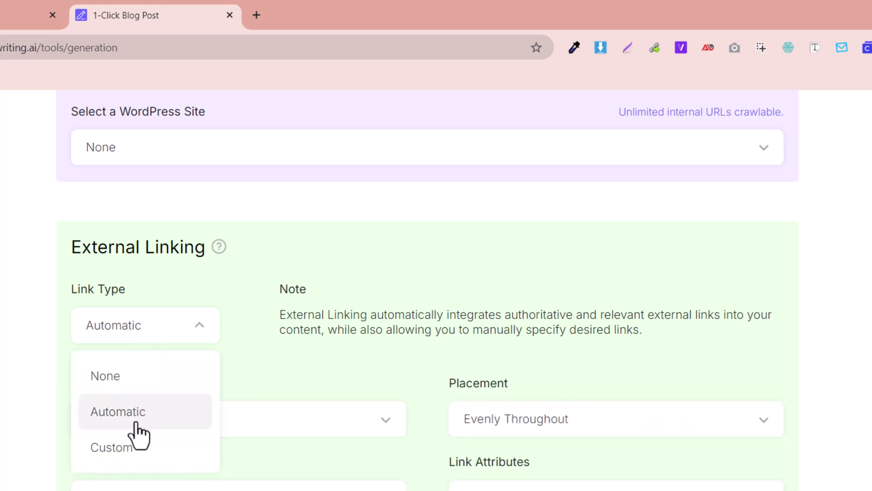
pyautogui.click(130, 448)
pyautogui.click(128, 337)
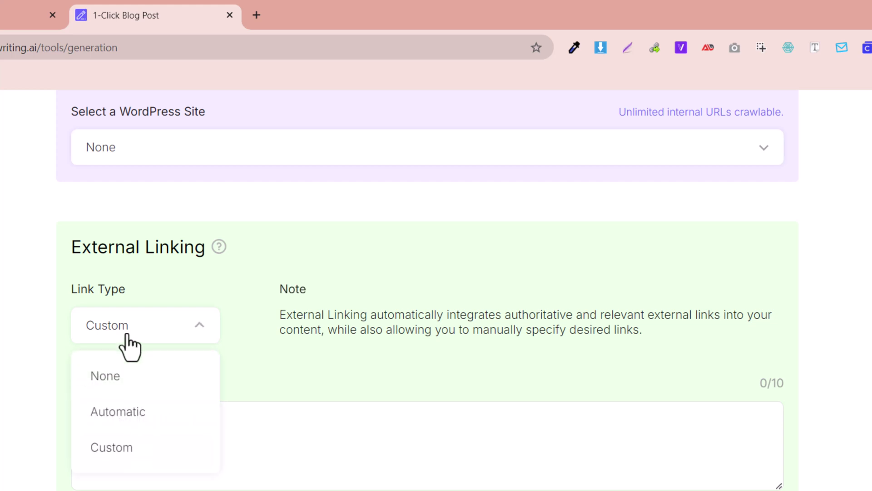
pyautogui.click(122, 411)
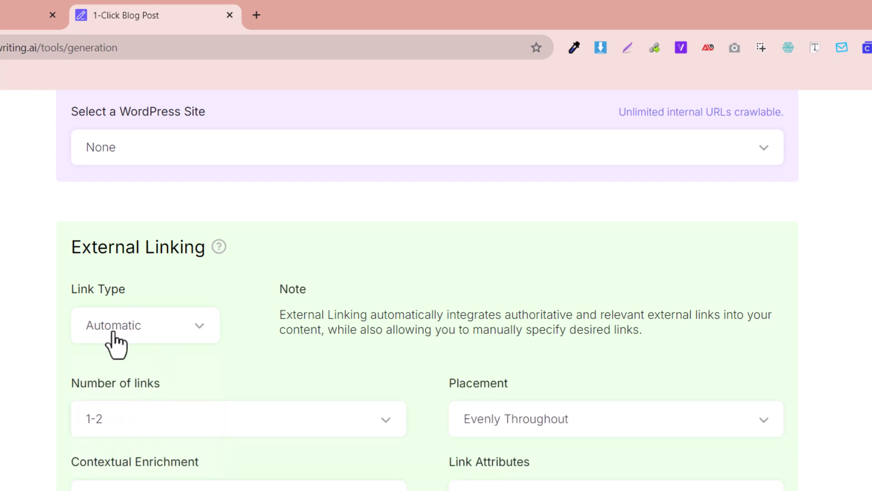
# Step: Review the automatic external linking options and the access choices for Connect to Web
pyautogui.scroll(-5, 282, 341)
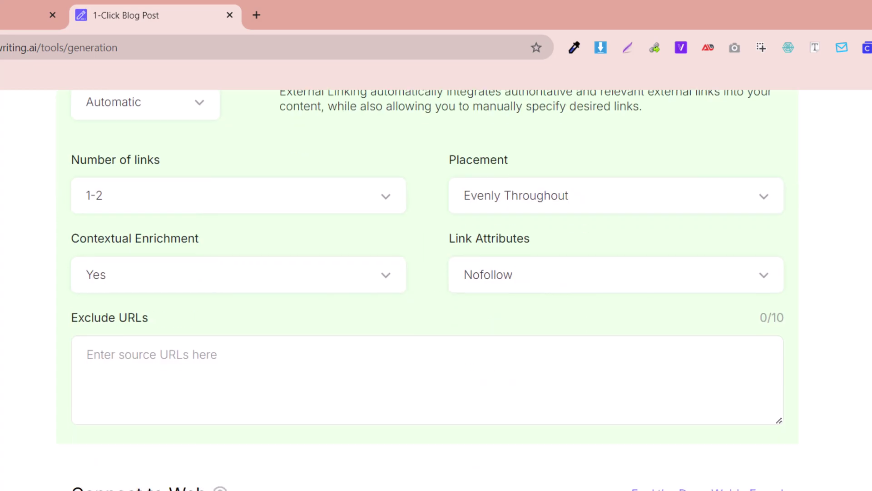
pyautogui.scroll(3, 142, 368)
pyautogui.scroll(-3, 150, 366)
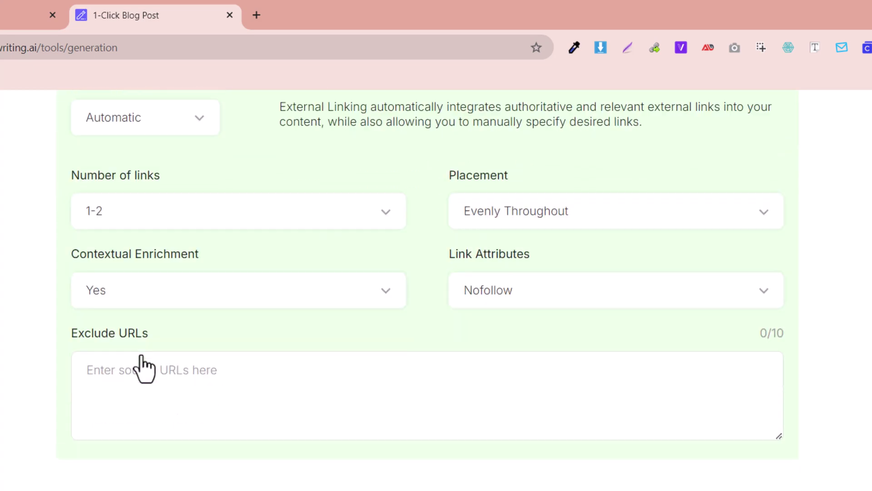
pyautogui.scroll(-5, 142, 359)
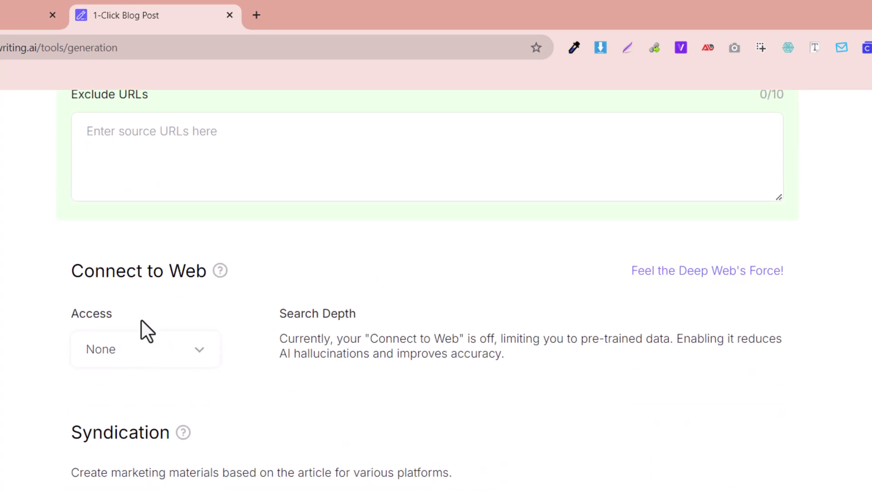
pyautogui.scroll(-3, 224, 354)
pyautogui.click(112, 207)
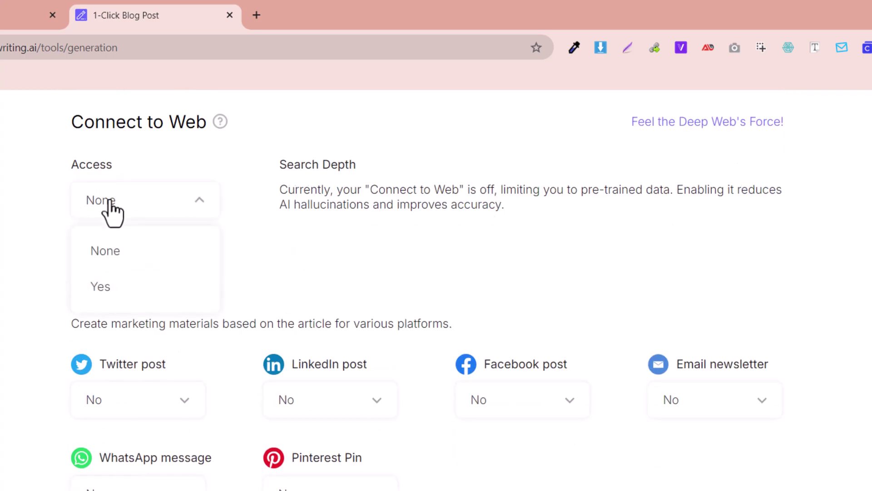
# Step: Run the 1-Click Blog Post generation for the title "Top 5 Best WordPress Themes for Your Website"
pyautogui.scroll(15, 768, 355)
pyautogui.scroll(20, 761, 363)
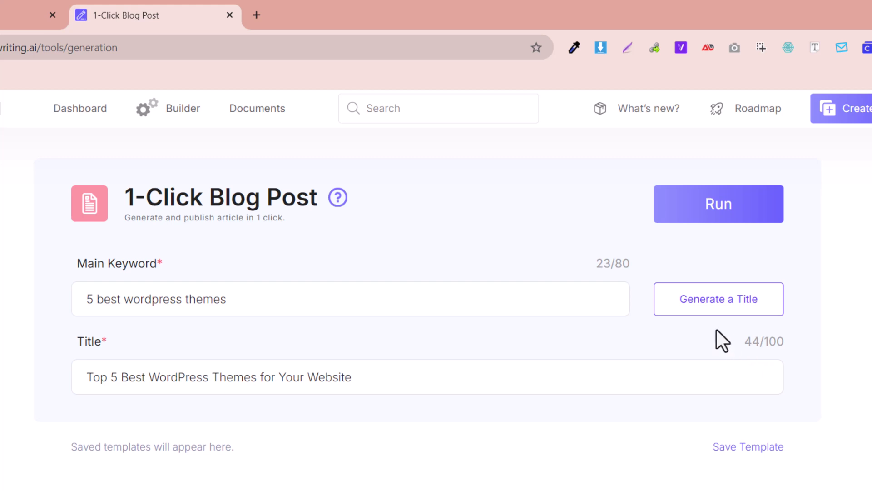
pyautogui.click(705, 212)
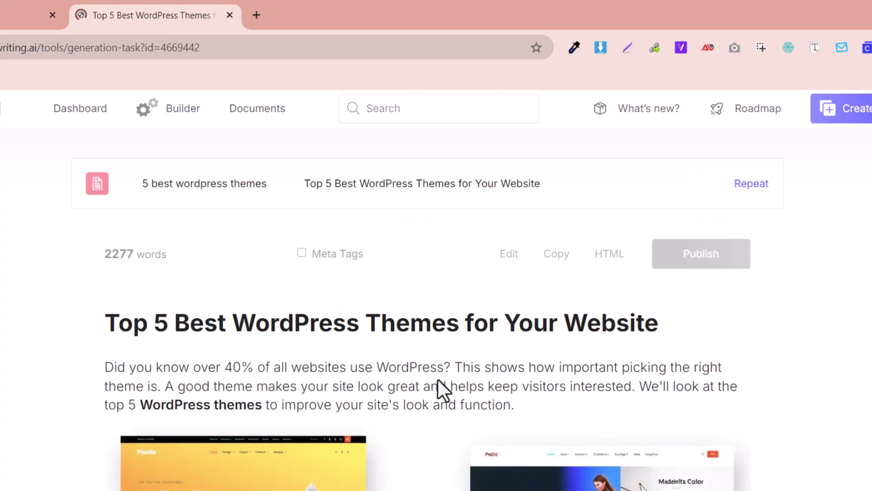
# Step: Review the generated article's introduction, Key Takeaways, embedded video and the section on choosing the right WordPress theme
pyautogui.scroll(-5, 438, 378)
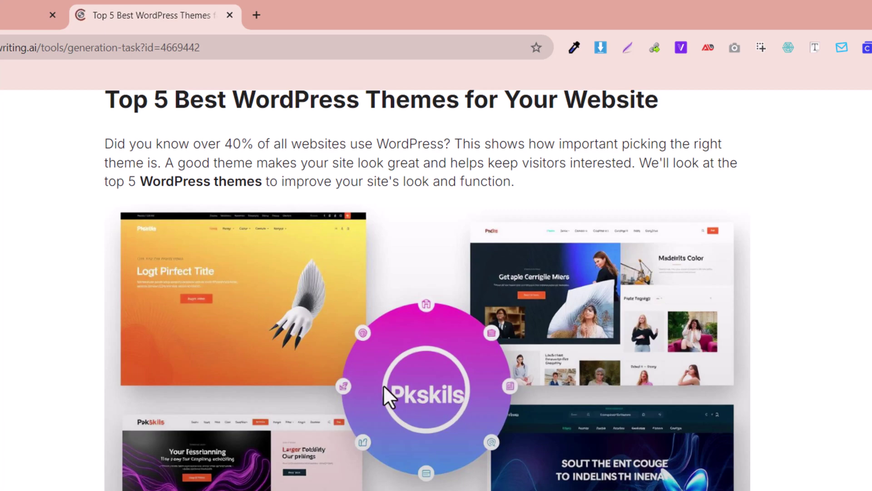
pyautogui.scroll(-12, 431, 397)
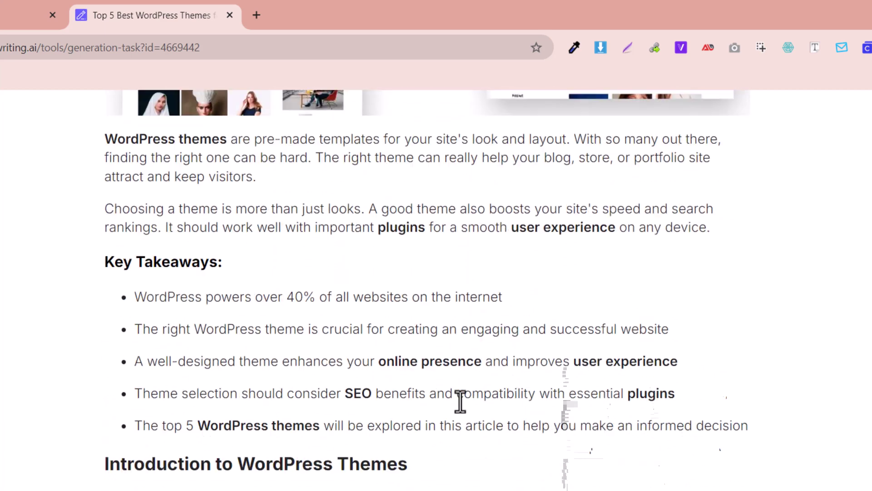
pyautogui.moveTo(124, 199); pyautogui.dragTo(247, 216)
pyautogui.scroll(-5, 468, 317)
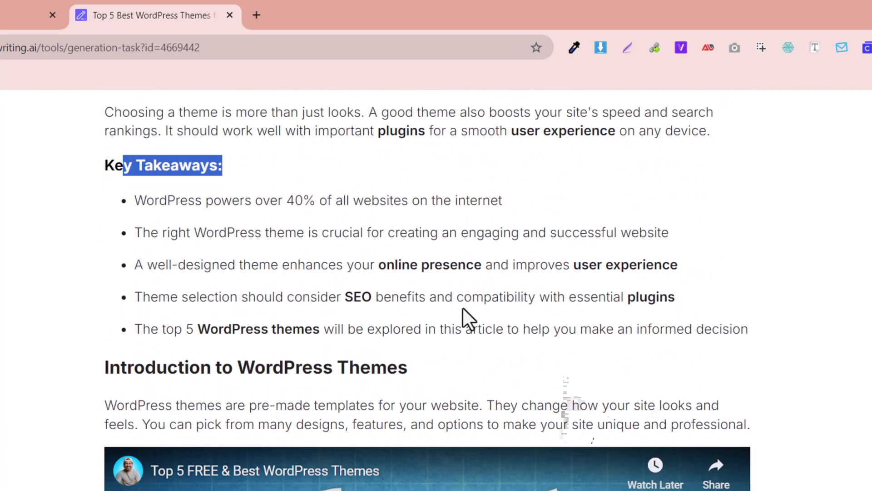
pyautogui.scroll(-3, 347, 357)
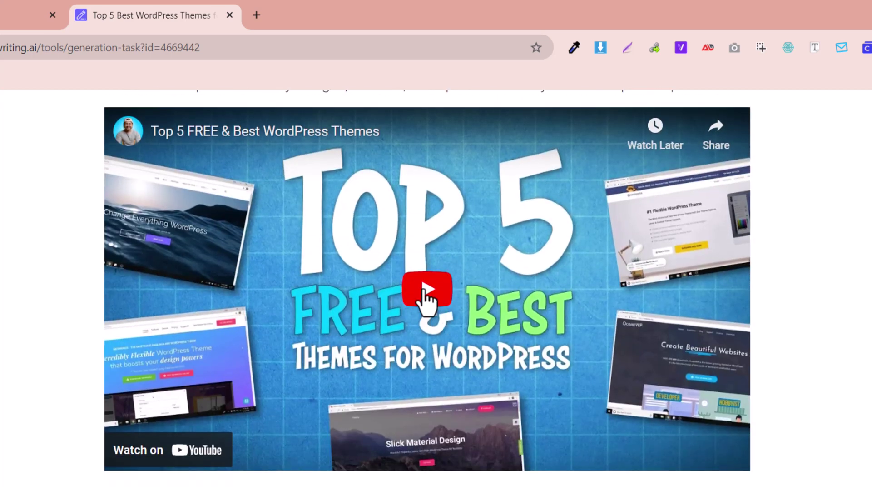
pyautogui.scroll(-3, 427, 296)
pyautogui.scroll(-10, 438, 325)
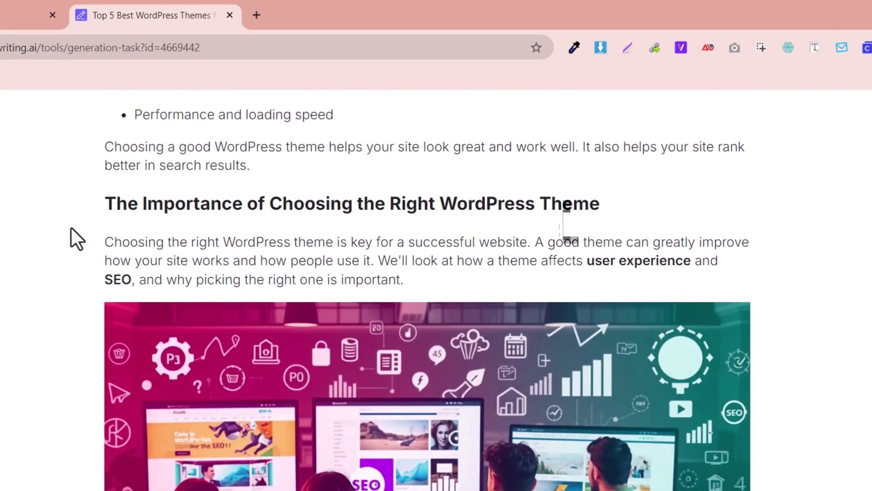
pyautogui.moveTo(109, 204); pyautogui.dragTo(580, 210)
pyautogui.scroll(-10, 575, 267)
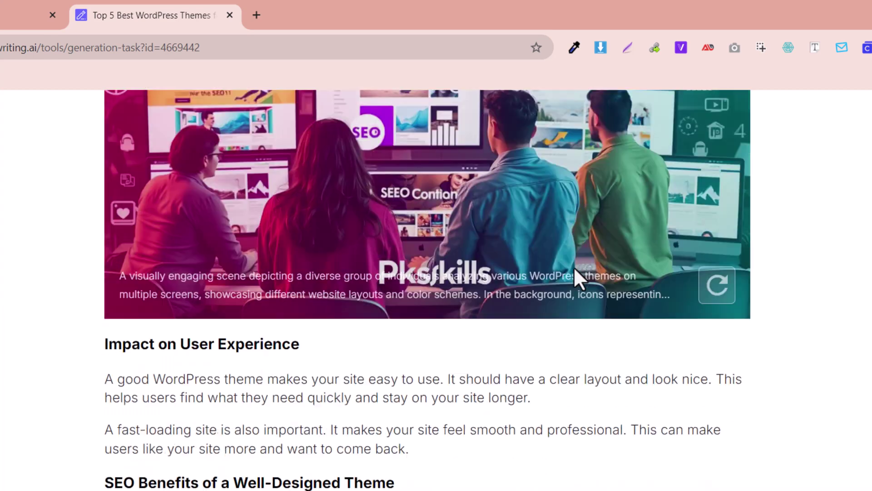
# Step: Examine the article's 5 Best WordPress Themes section, including the individual theme descriptions and the theme comparison table
pyautogui.scroll(-20, 579, 253)
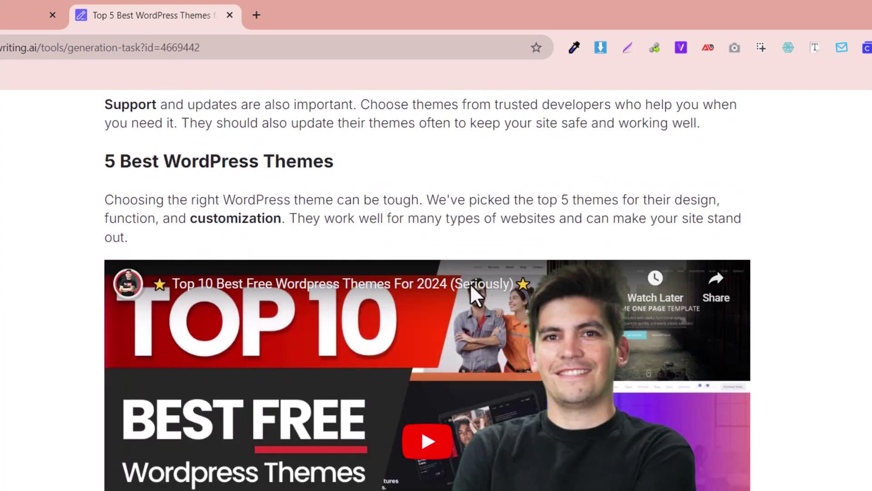
pyautogui.scroll(-10, 530, 288)
pyautogui.scroll(2, 235, 275)
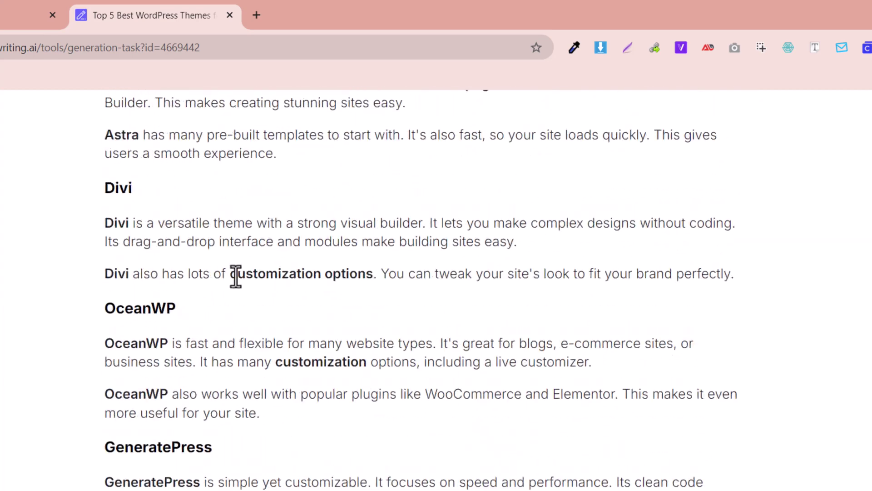
pyautogui.moveTo(112, 194); pyautogui.dragTo(133, 197)
pyautogui.scroll(-10, 187, 329)
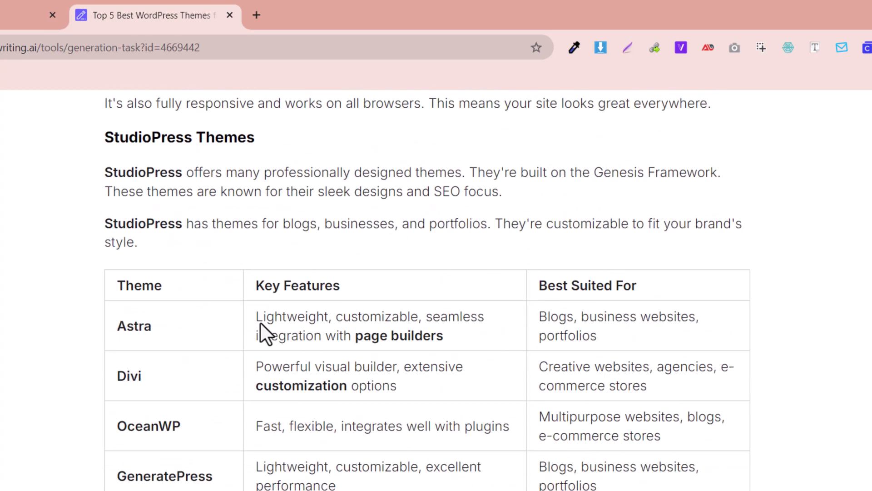
pyautogui.scroll(-10, 211, 308)
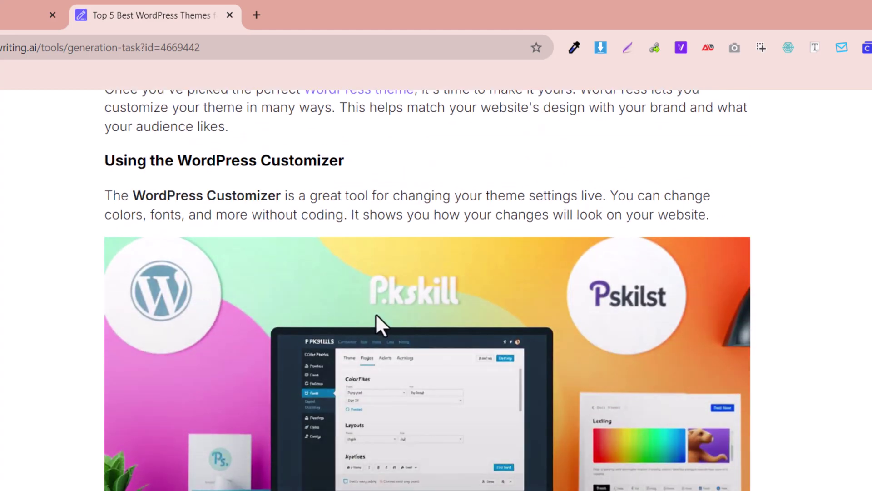
# Step: Review the article's WordPress Customizer, CSS customization and mobile-friendliness sections with their images, and the closing FAQ
pyautogui.scroll(-3, 380, 321)
pyautogui.scroll(-6, 401, 313)
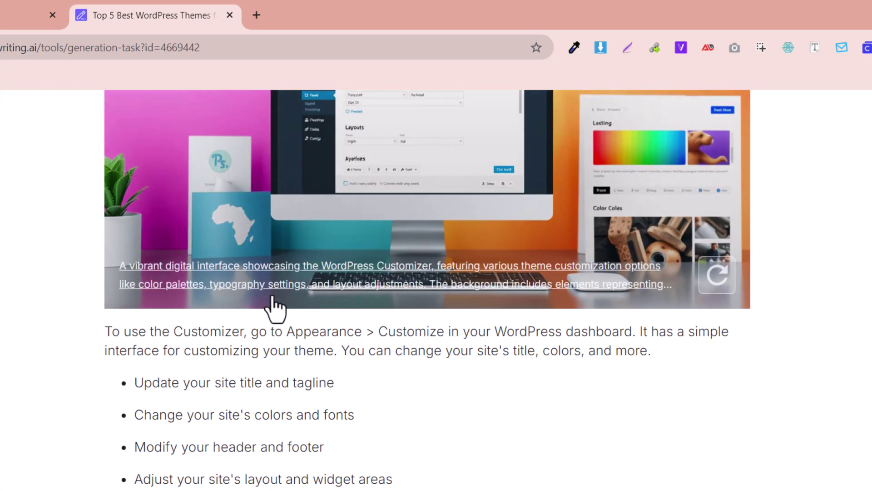
pyautogui.scroll(5, 388, 195)
pyautogui.scroll(-5, 389, 265)
pyautogui.scroll(-20, 389, 266)
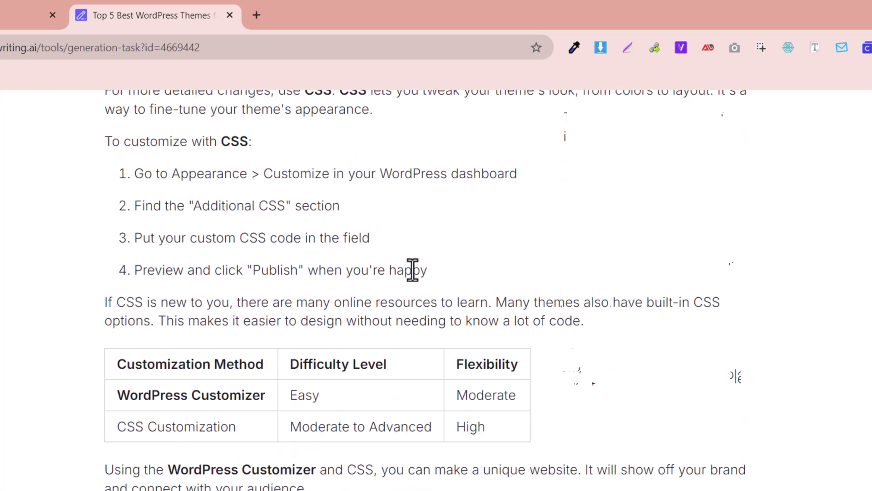
pyautogui.scroll(-10, 447, 291)
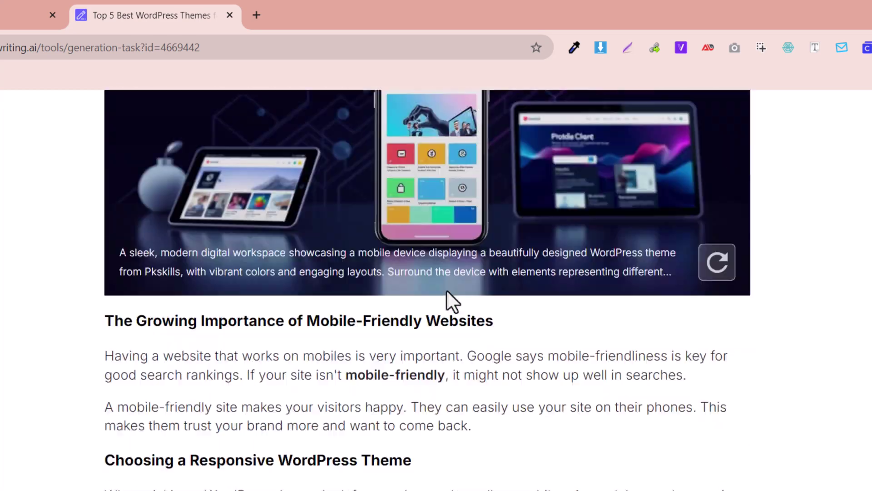
pyautogui.scroll(7, 444, 288)
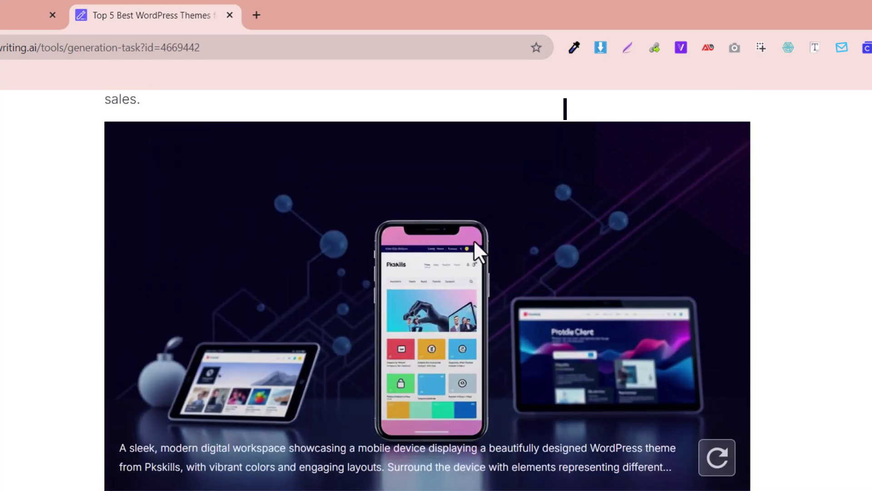
pyautogui.scroll(-20, 618, 336)
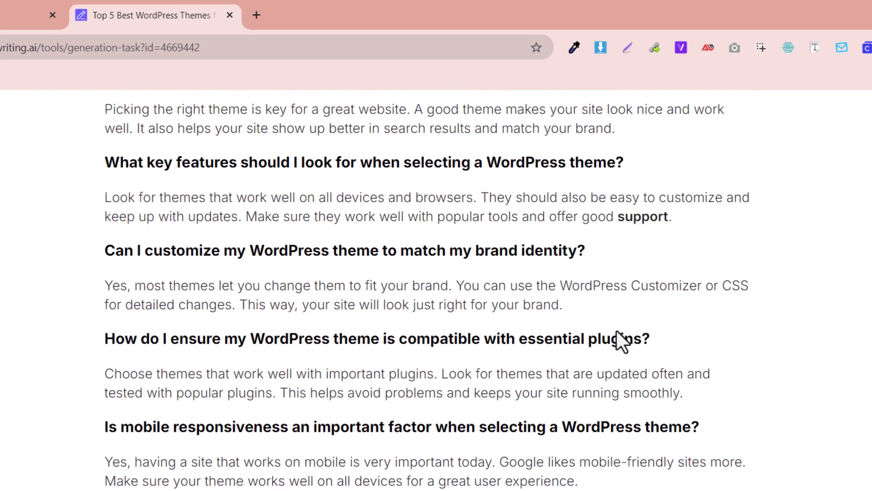
pyautogui.scroll(6, 310, 331)
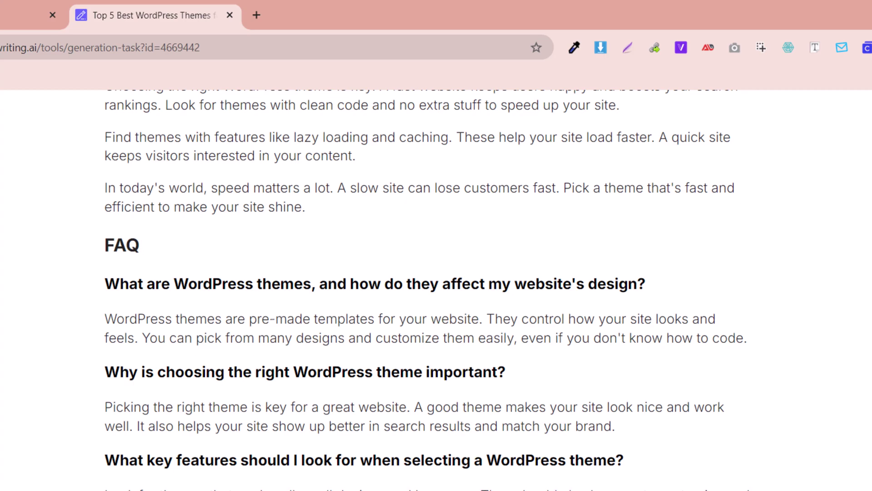
# Step: Return to the beginning of the article and check its total word count
pyautogui.scroll(20, 427, 290)
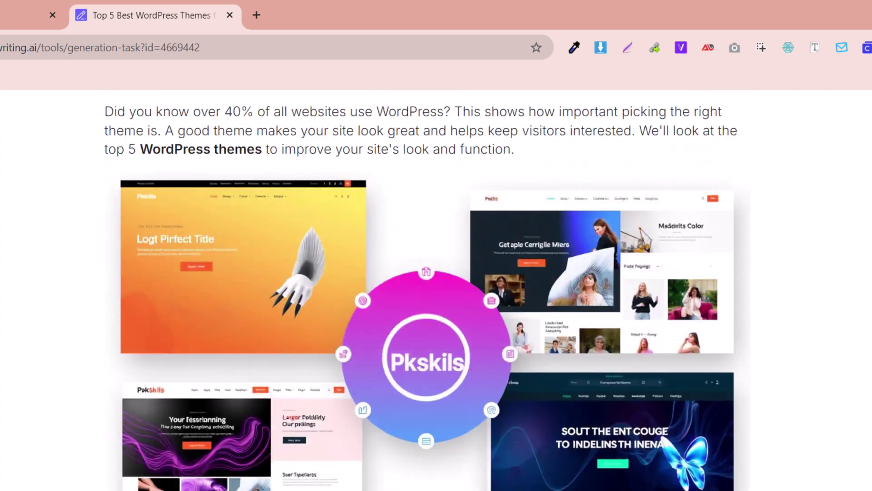
pyautogui.scroll(5, 436, 291)
pyautogui.scroll(-2, 436, 291)
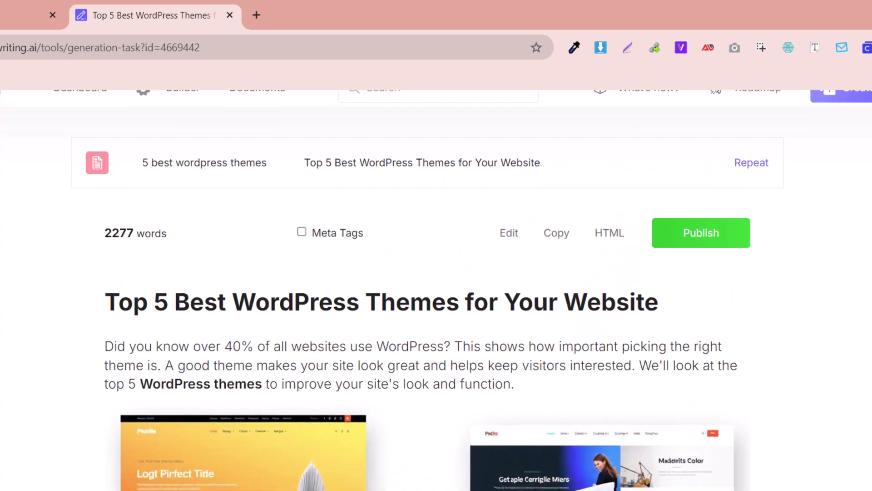
pyautogui.scroll(1, 436, 291)
pyautogui.scroll(1, 436, 290)
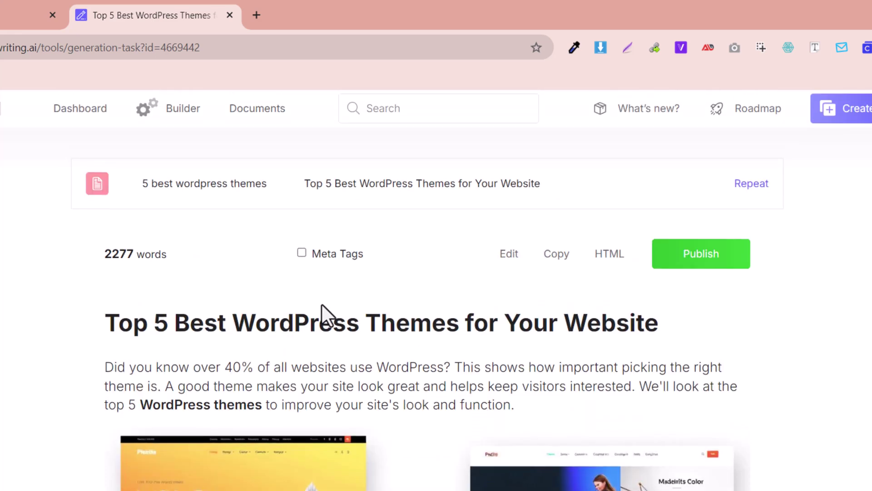
pyautogui.doubleClick(112, 255)
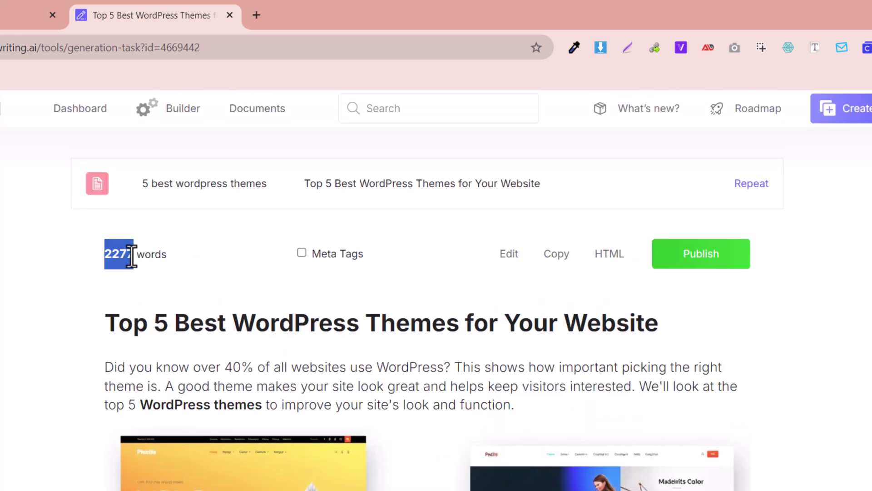
pyautogui.scroll(-5, 827, 409)
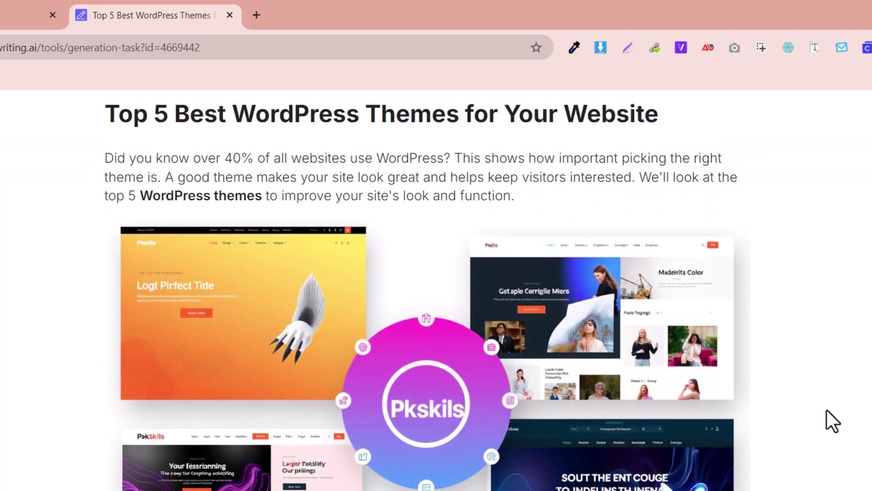
pyautogui.scroll(5, 826, 410)
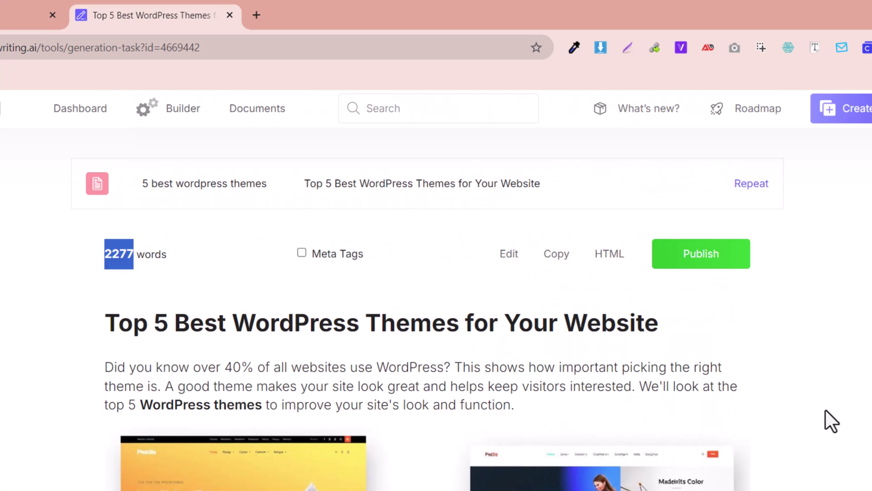
# Step: Re-examine the article's featured image, bolded keywords in the introduction, Key Takeaways, embedded video and first section headings
pyautogui.scroll(-5, 825, 409)
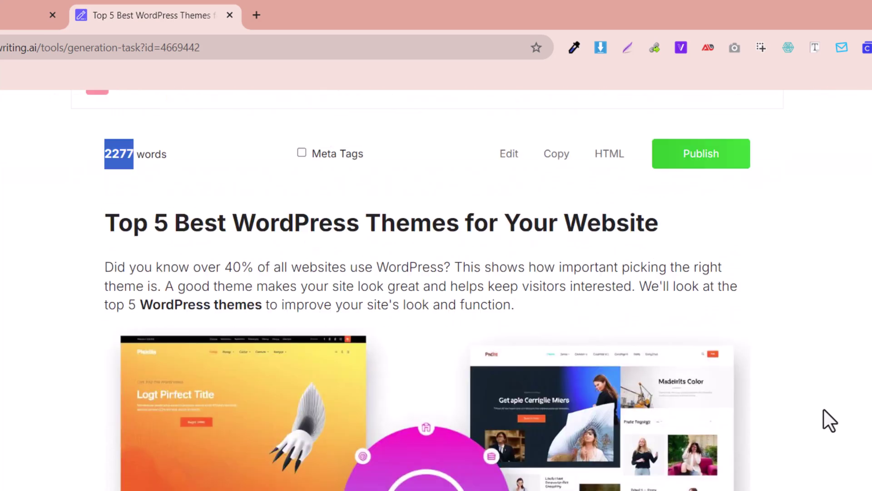
pyautogui.scroll(-8, 824, 409)
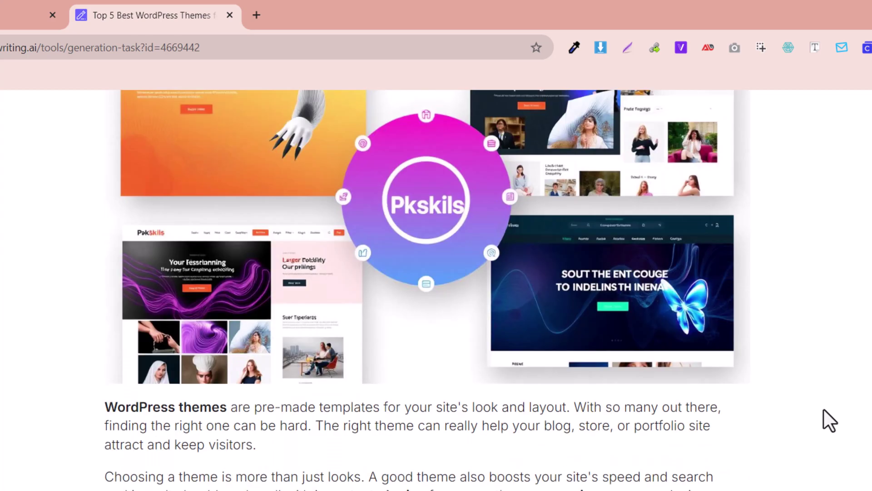
pyautogui.scroll(8, 827, 408)
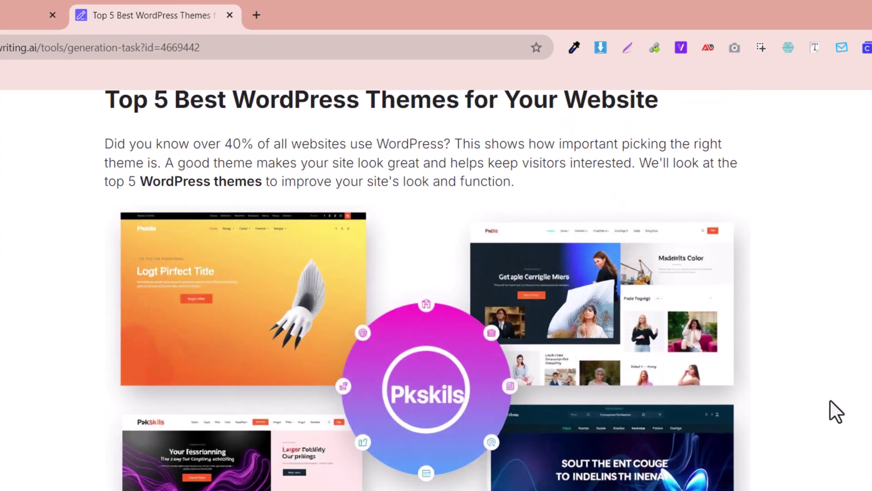
pyautogui.scroll(-3, 814, 386)
pyautogui.scroll(5, 812, 375)
pyautogui.scroll(-3, 812, 376)
pyautogui.moveTo(250, 230)
pyautogui.scroll(5, 150, 313)
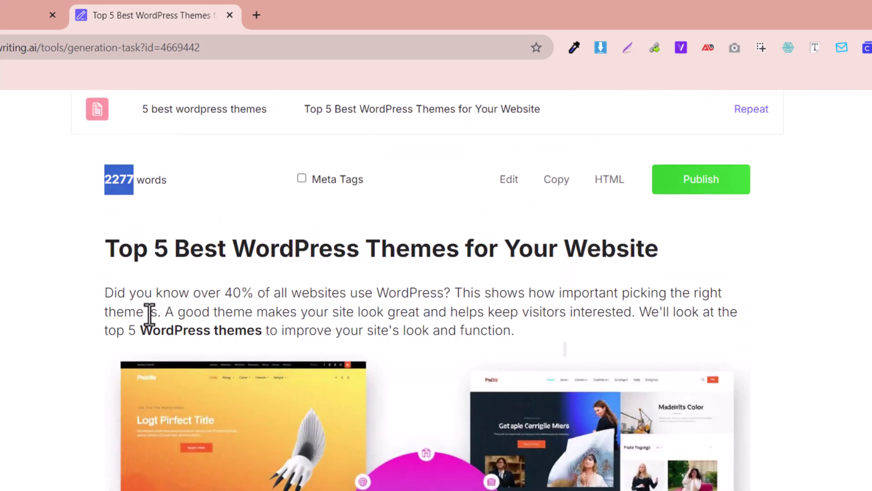
pyautogui.moveTo(142, 331); pyautogui.dragTo(253, 340)
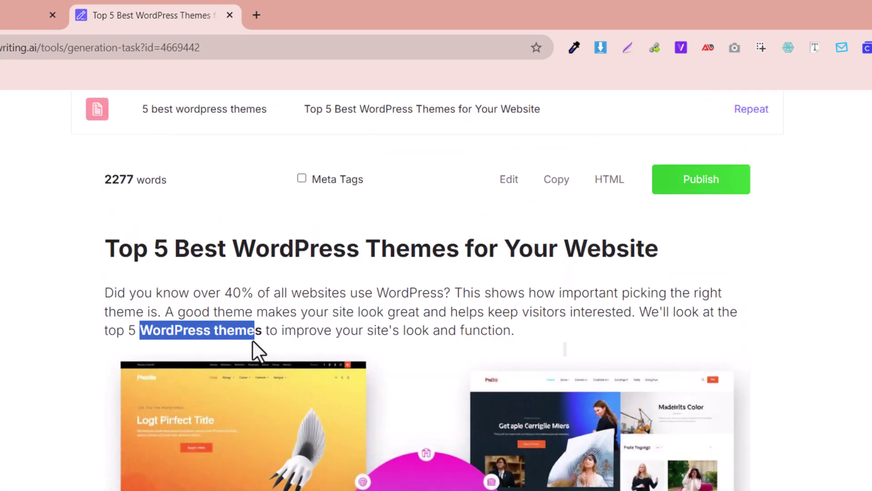
pyautogui.click(185, 253)
pyautogui.scroll(-15, 185, 253)
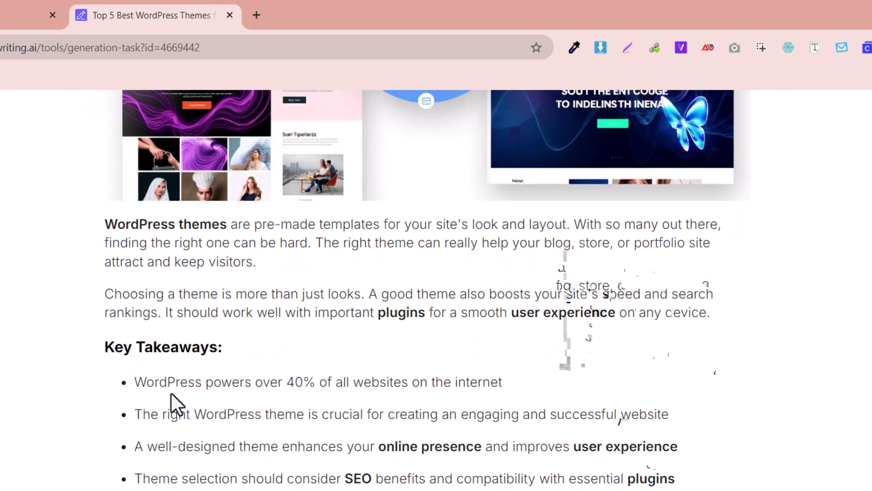
pyautogui.scroll(-15, 282, 373)
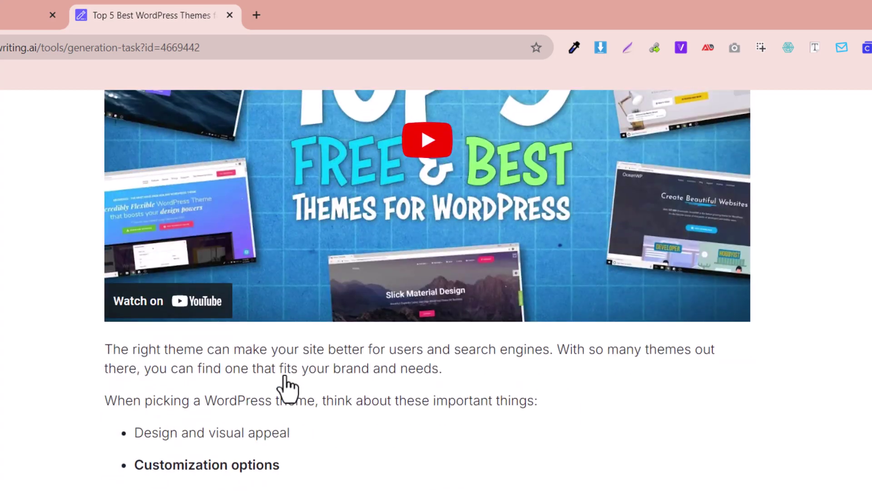
pyautogui.scroll(2, 289, 375)
pyautogui.scroll(-7, 293, 376)
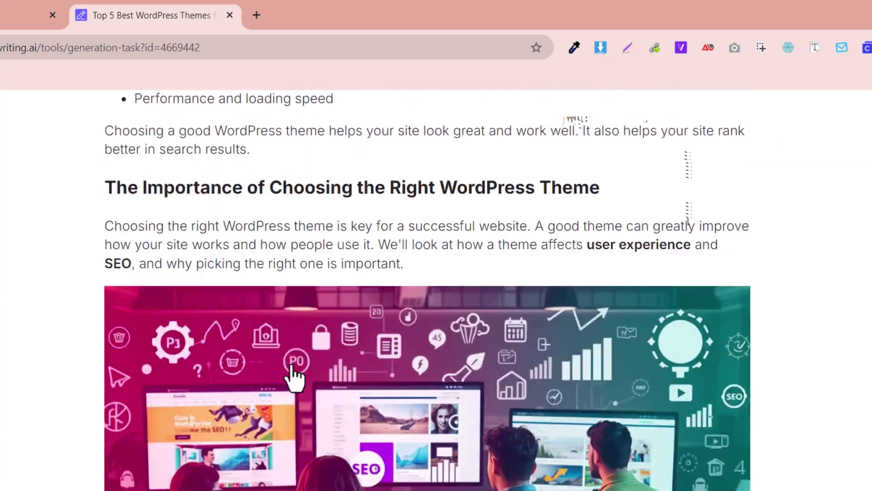
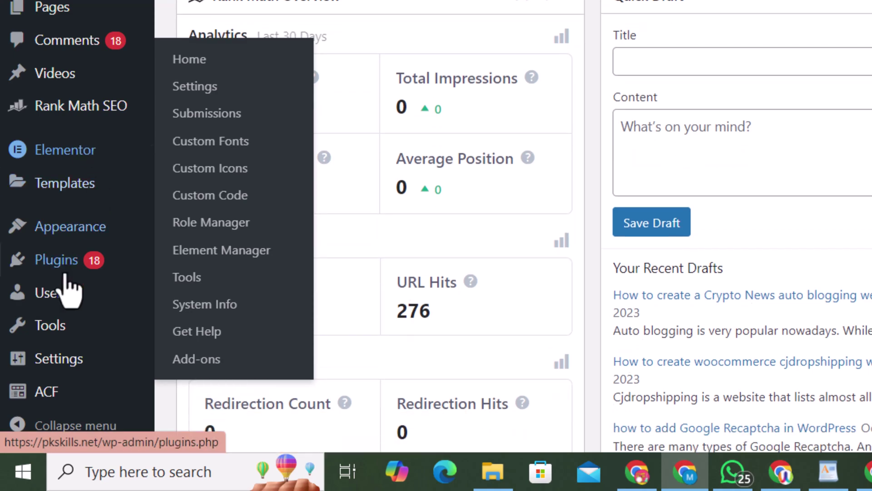
# Step: In the WordPress admin of the site, search for new plugins with "seowriting" and install the SEOWriting plugin
pyautogui.moveTo(68, 273)
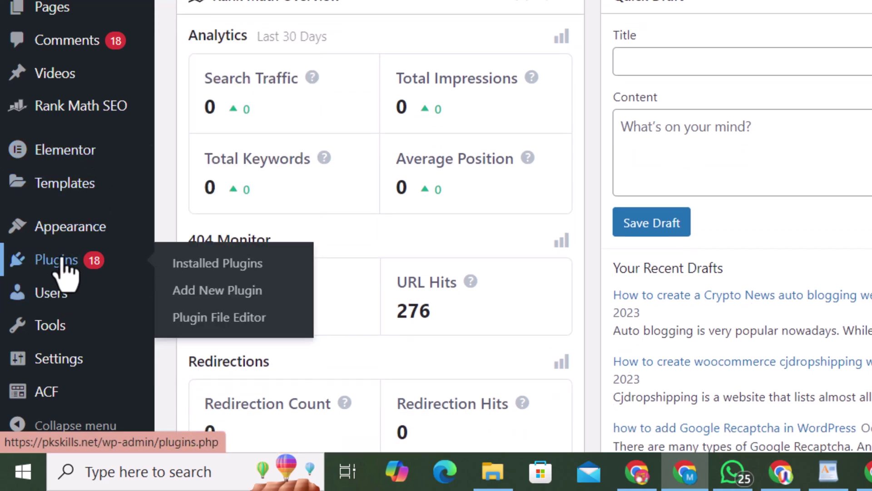
pyautogui.click(209, 295)
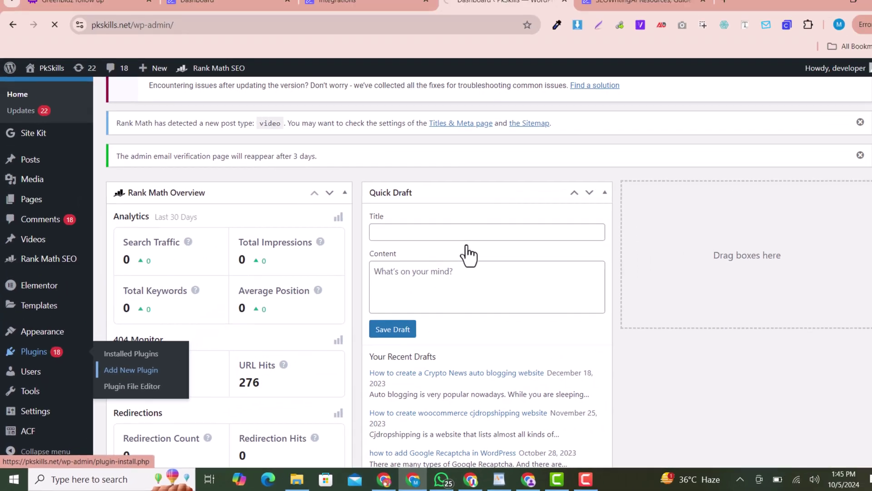
pyautogui.click(700, 158)
pyautogui.write('seowriting')
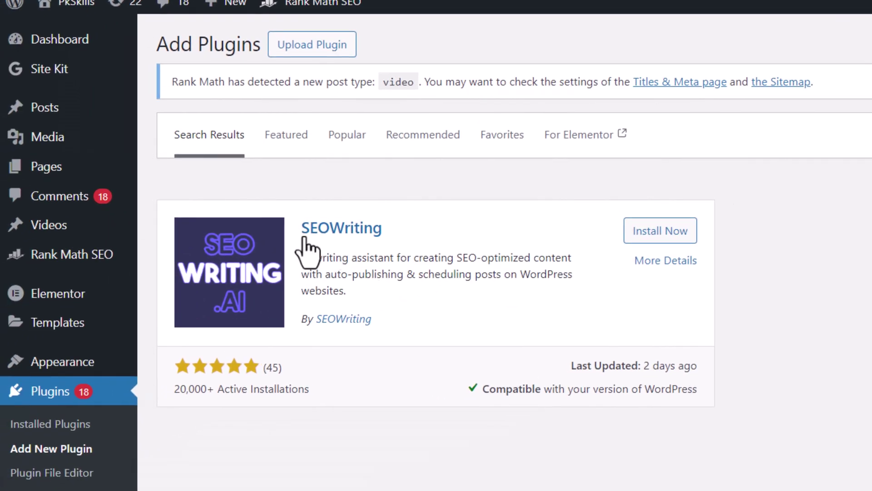
pyautogui.click(644, 231)
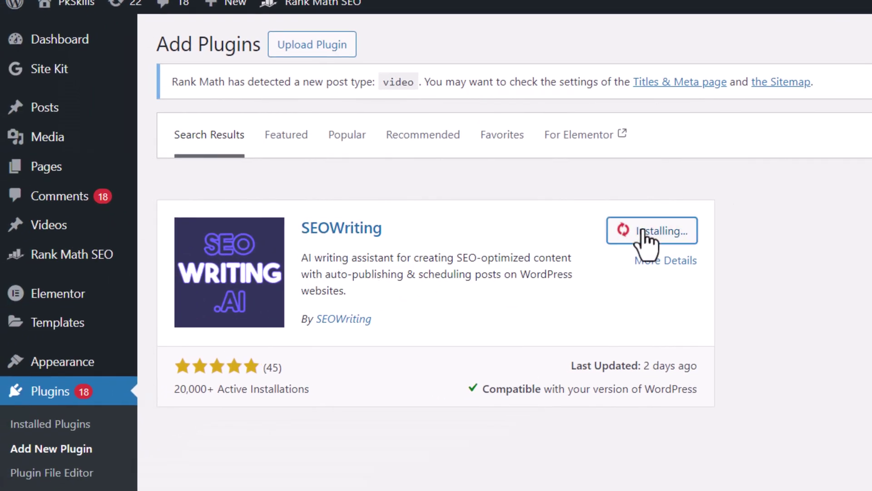
# Step: Activate the SEOWriting plugin and connect the site to SEOWRITING.AI from the plugin's settings
pyautogui.click(666, 239)
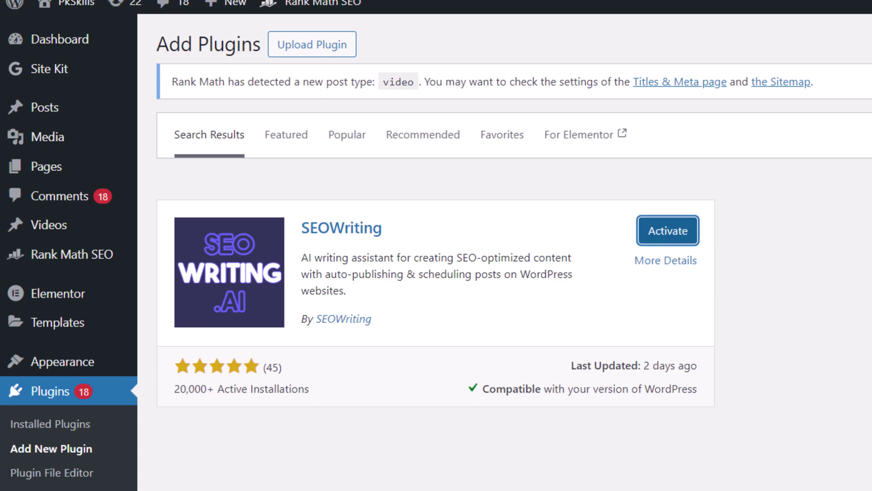
pyautogui.scroll(-2, 775, 319)
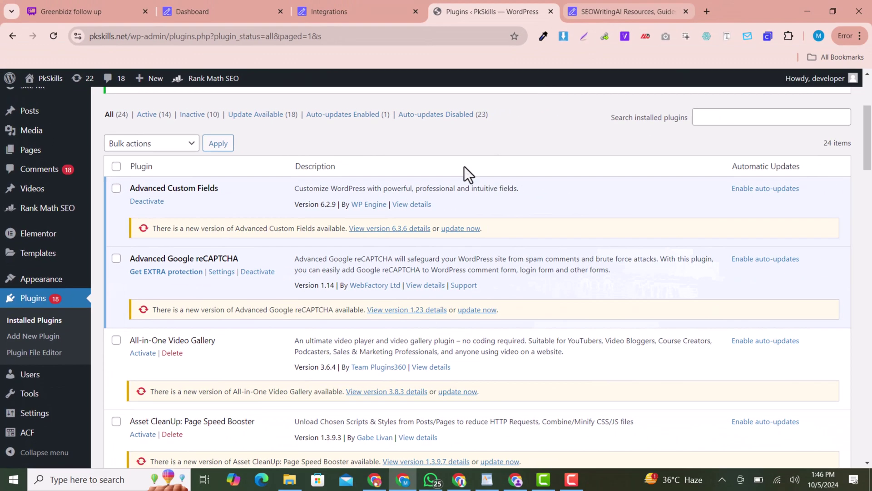
pyautogui.scroll(-3, 572, 153)
pyautogui.moveTo(75, 356)
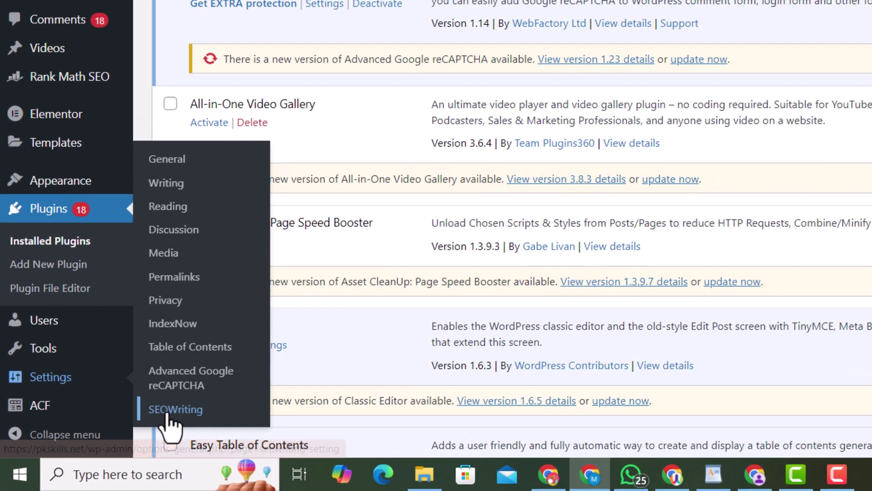
pyautogui.click(213, 389)
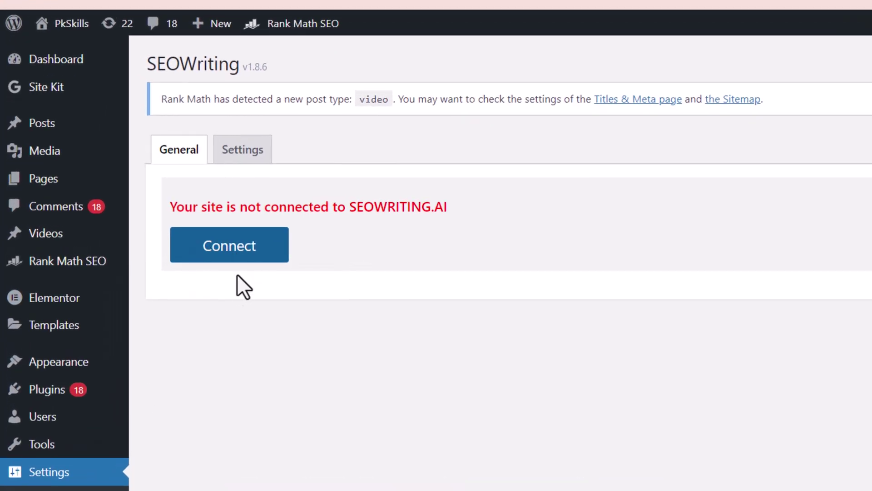
pyautogui.click(175, 239)
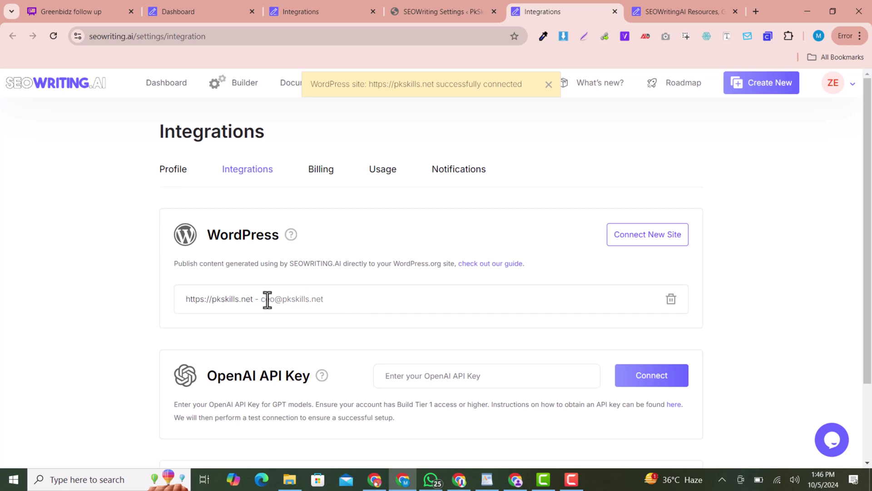
# Step: Check the connected WordPress site's entry and account e-mail in the integrations, and briefly open the site from its link
pyautogui.moveTo(262, 299); pyautogui.dragTo(323, 299)
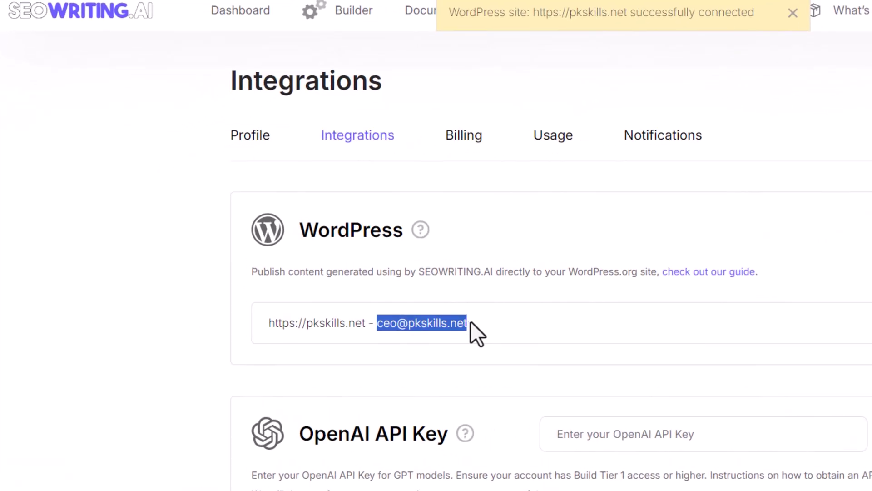
pyautogui.moveTo(394, 323); pyautogui.dragTo(368, 321)
pyautogui.click(345, 322)
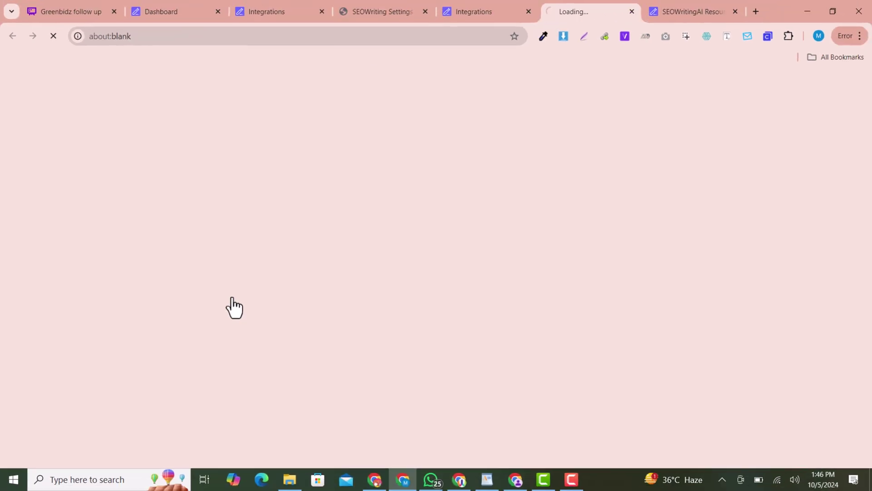
pyautogui.click(487, 7)
pyautogui.click(617, 3)
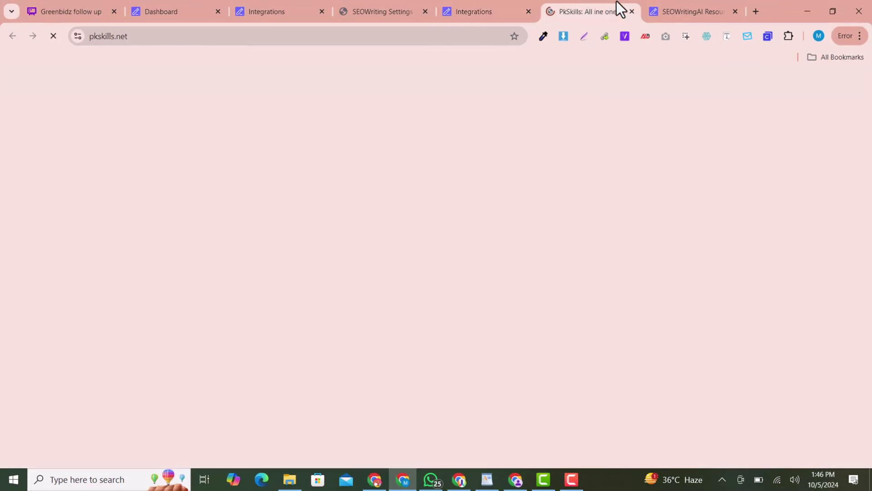
pyautogui.click(499, 2)
pyautogui.click(632, 12)
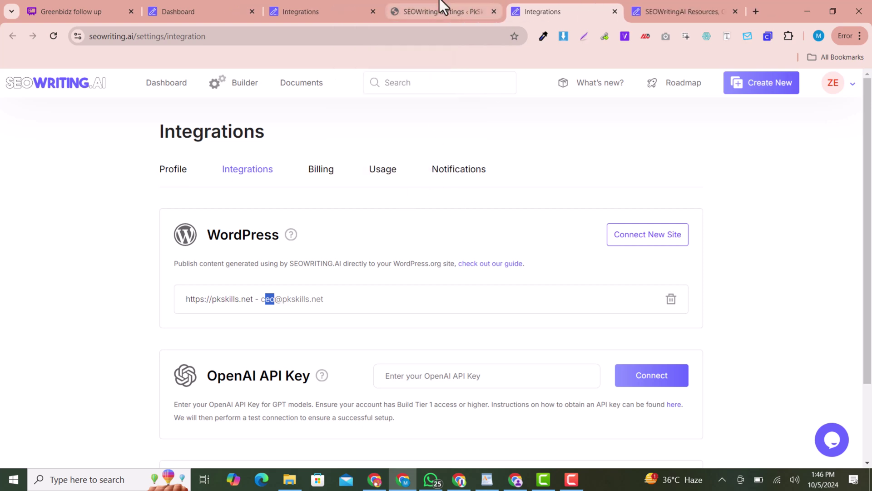
pyautogui.moveTo(443, 6)
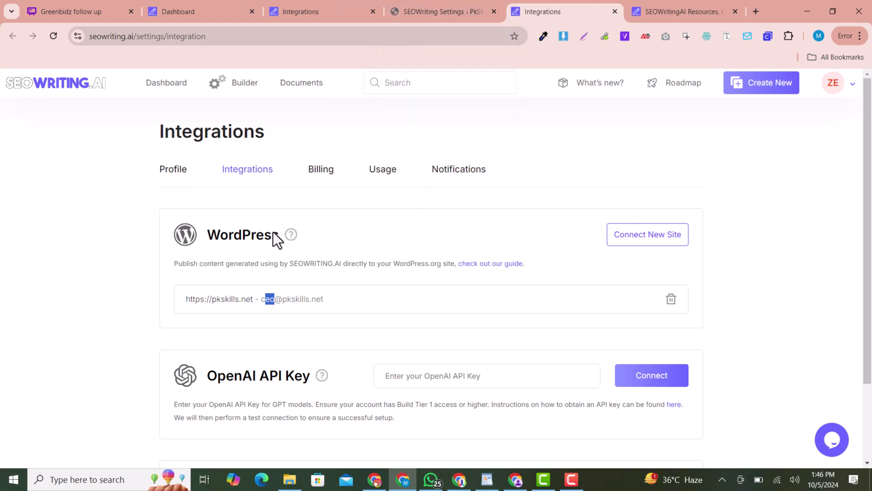
# Step: Return to the SEOWriting.ai dashboard and open the Bulk Article Generation tool
pyautogui.click(246, 83)
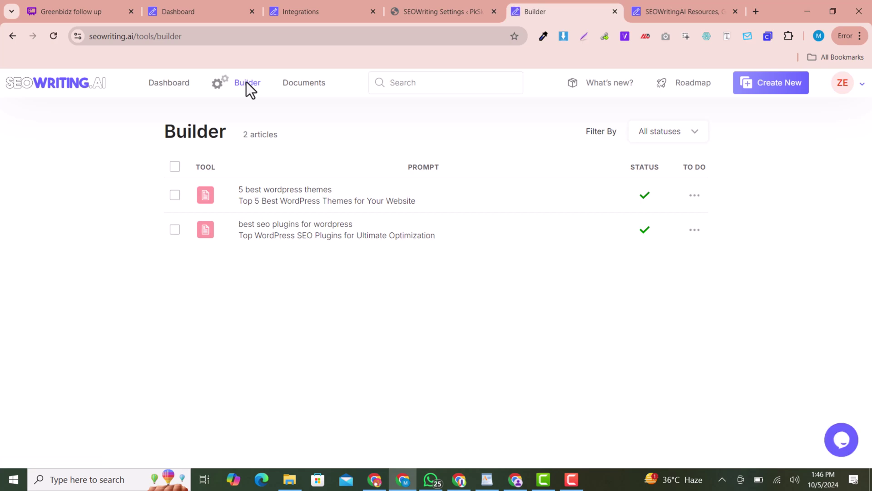
pyautogui.click(153, 83)
pyautogui.scroll(-2, 564, 254)
pyautogui.click(504, 248)
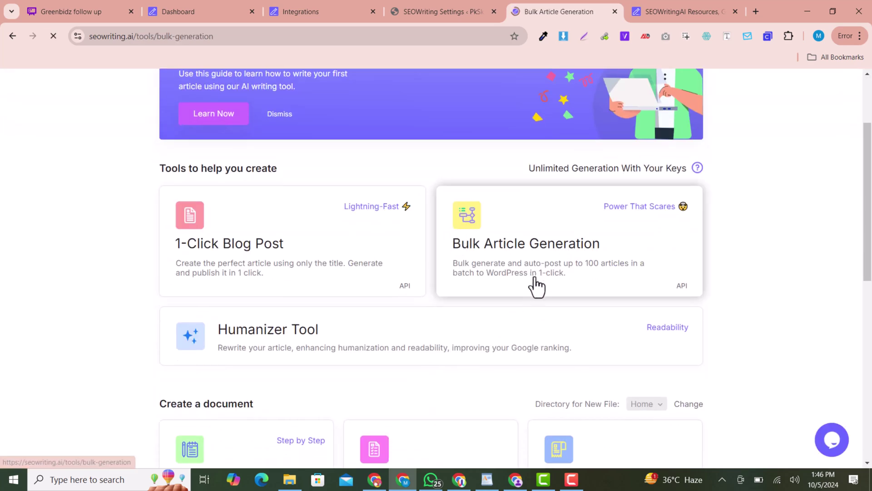
# Step: Enter main keywords best woocommerce themes, best elemenotr alternatives, best wordpress blog themes, best seo themes, best ai plugins for wordpress; generate their titles
pyautogui.scroll(-1, 336, 265)
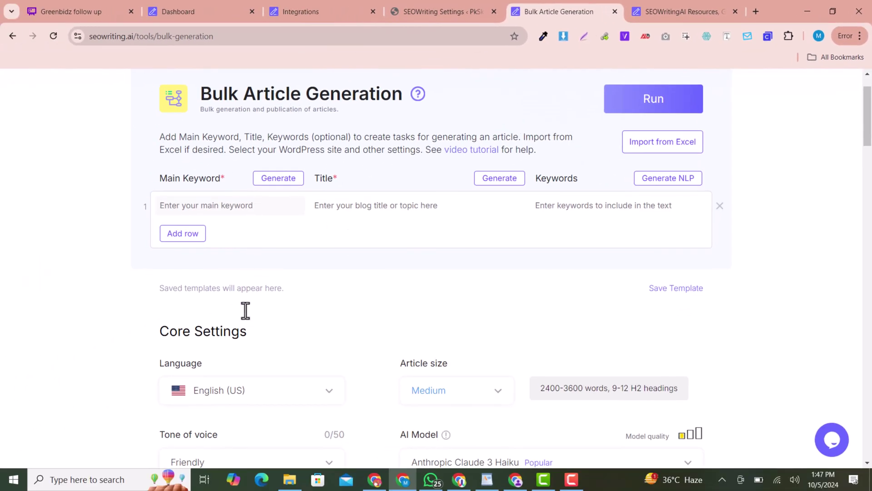
pyautogui.write('best woocommerce themes best elemenotr alternatives best wordpress blog themes best seo themes best ai plugins for wordpress')
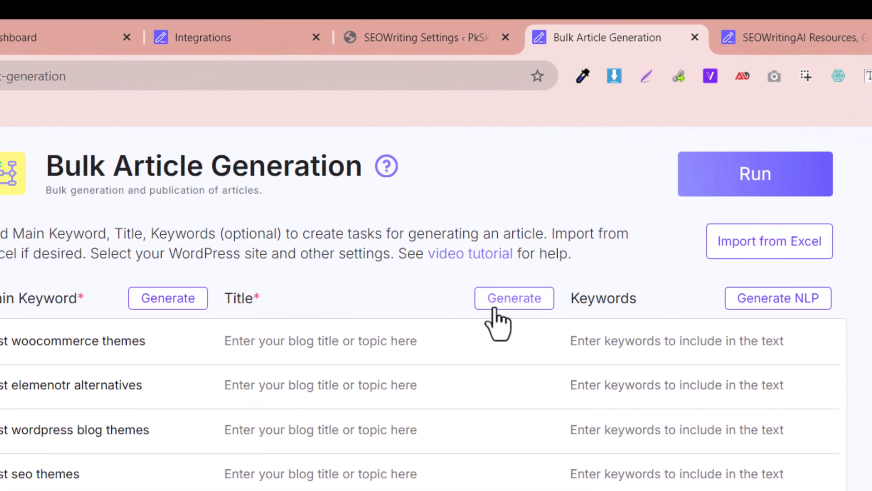
pyautogui.click(495, 309)
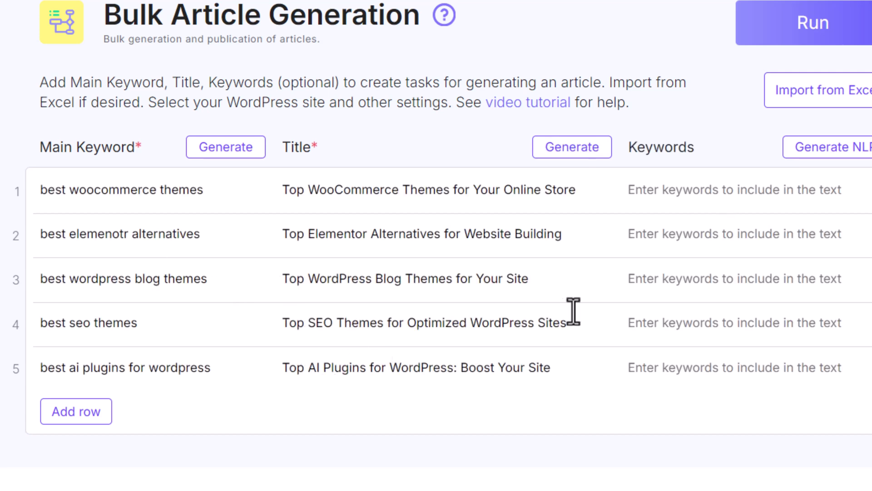
# Step: Generate NLP keywords for all five article rows and review the keywords filled in for each title
pyautogui.scroll(-2, 740, 231)
pyautogui.click(835, 63)
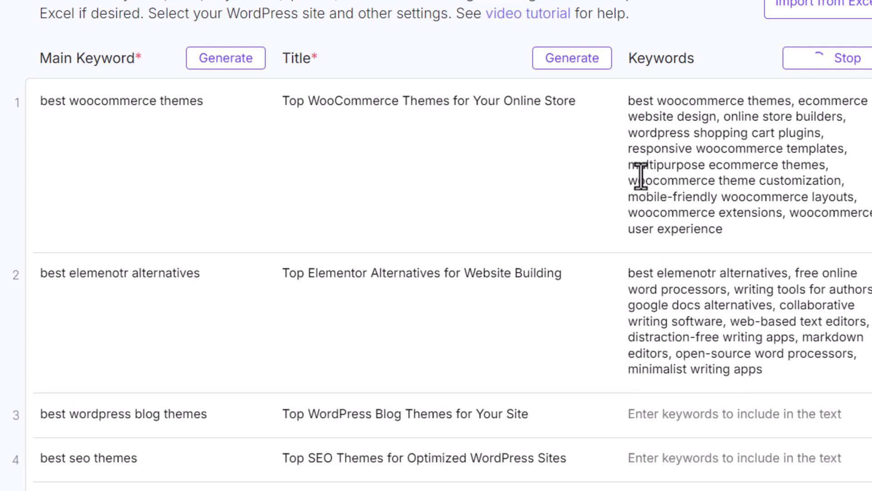
pyautogui.scroll(-6, 691, 293)
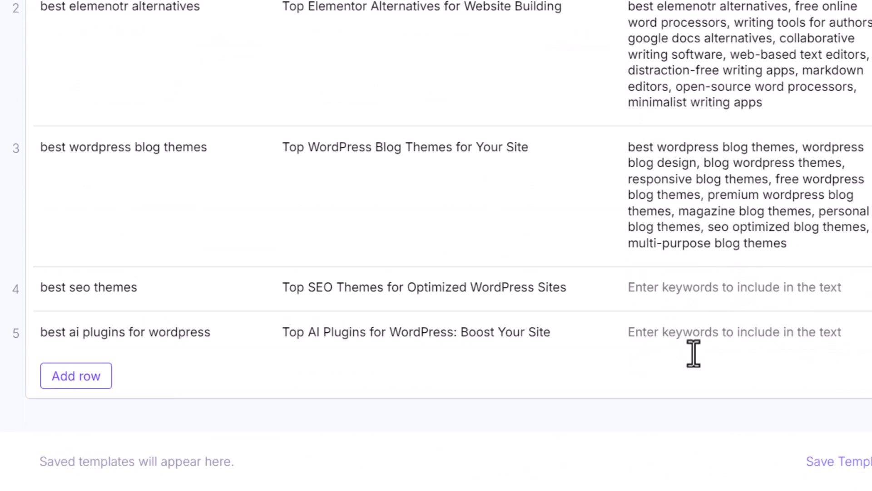
pyautogui.scroll(-2, 686, 322)
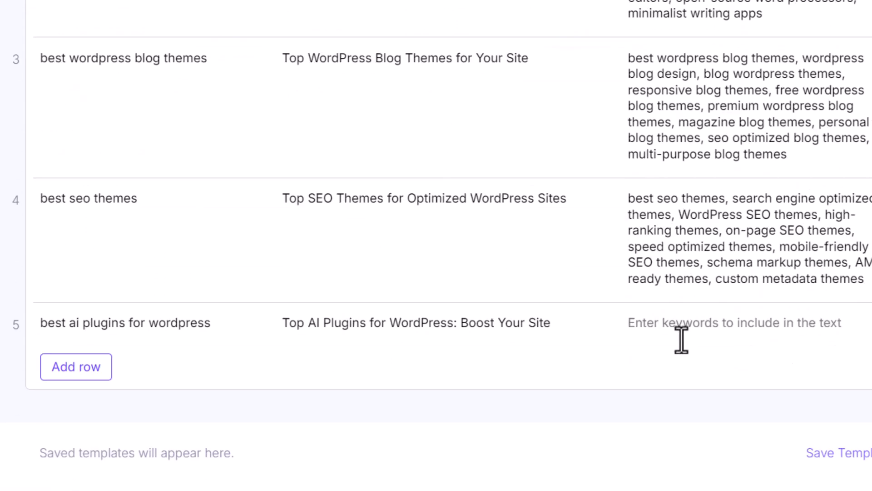
pyautogui.scroll(-3, 682, 342)
pyautogui.scroll(7, 636, 286)
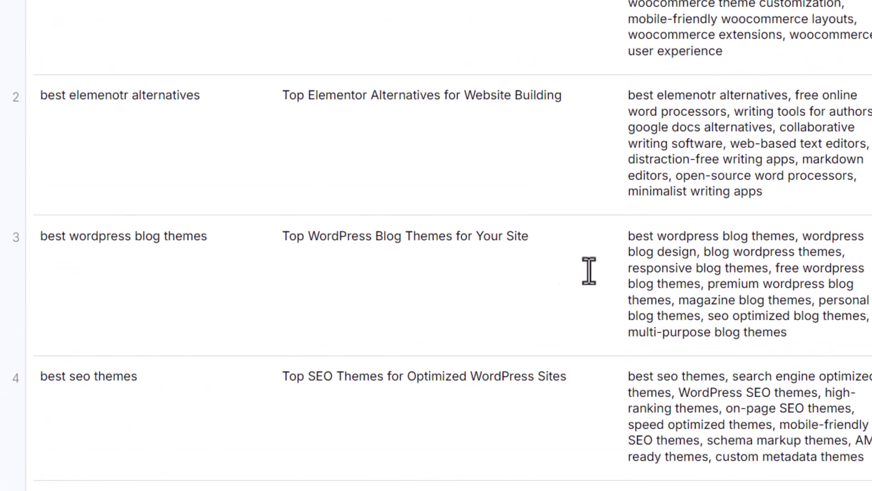
pyautogui.scroll(3, 487, 222)
# Step: In the Core Settings, choose English (US) as the language and Medium as the article size
pyautogui.scroll(-14, 575, 37)
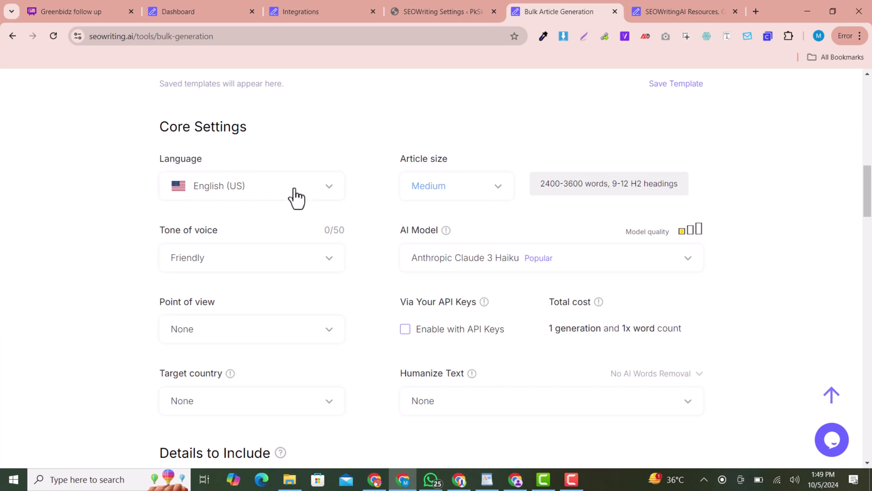
pyautogui.scroll(-2, 296, 198)
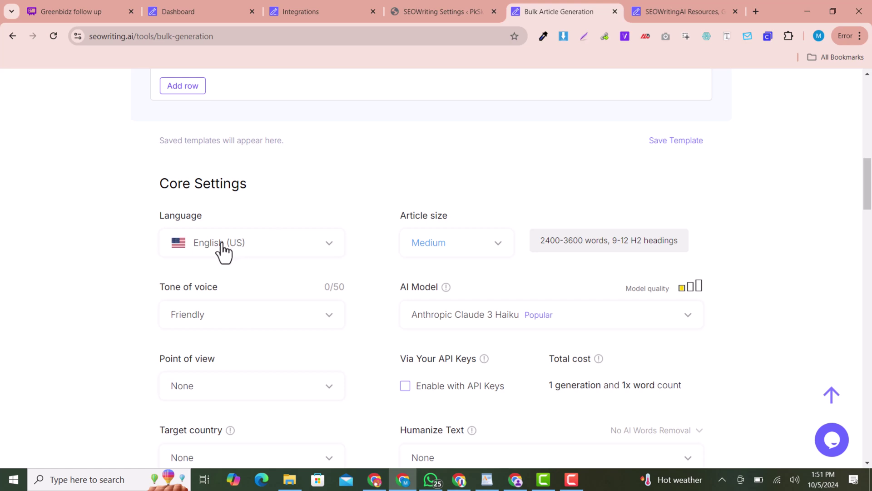
pyautogui.click(223, 250)
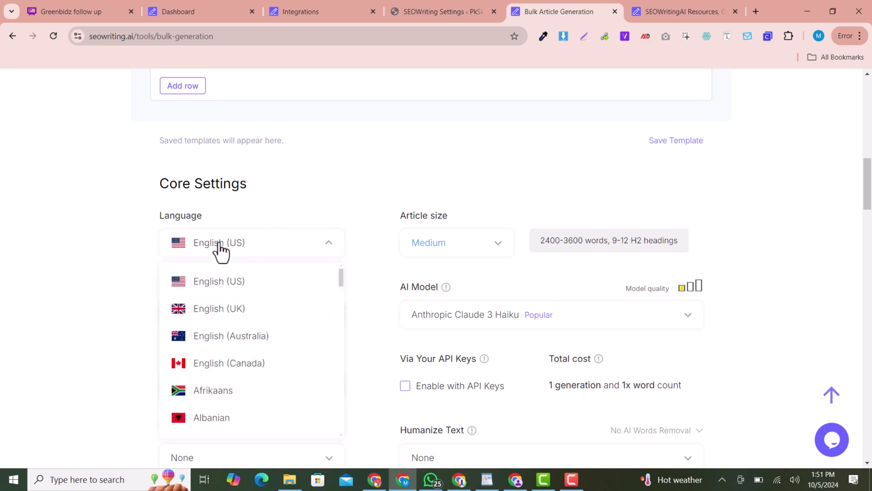
pyautogui.click(201, 286)
pyautogui.click(486, 250)
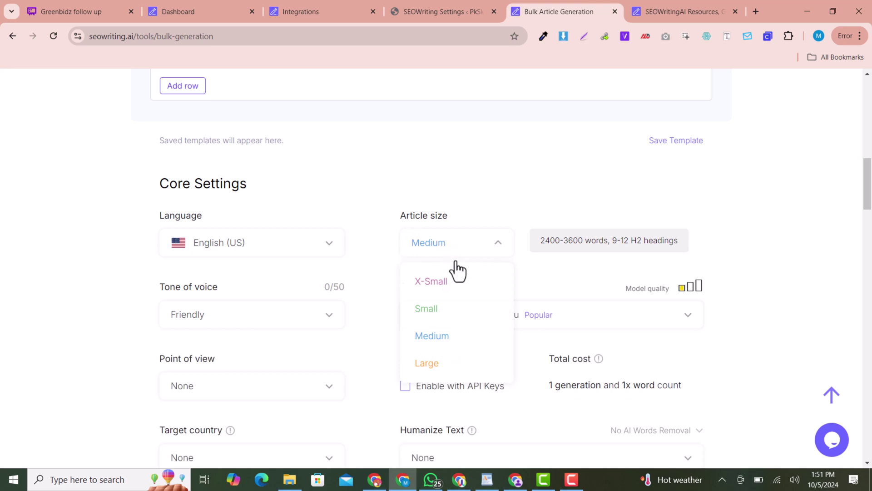
pyautogui.click(451, 338)
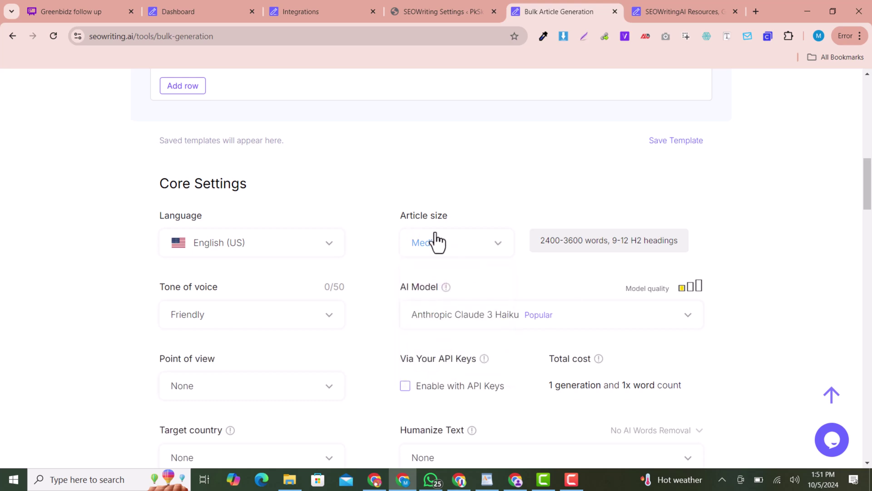
# Step: Set the tone of voice to Informational and the AI model to GPT-4 128K Turbo
pyautogui.scroll(-3, 436, 241)
pyautogui.click(186, 201)
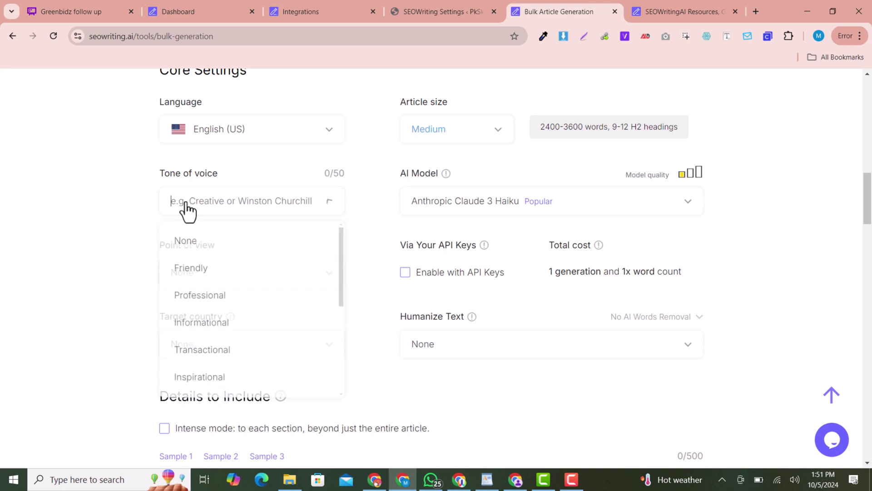
pyautogui.click(209, 347)
pyautogui.click(474, 209)
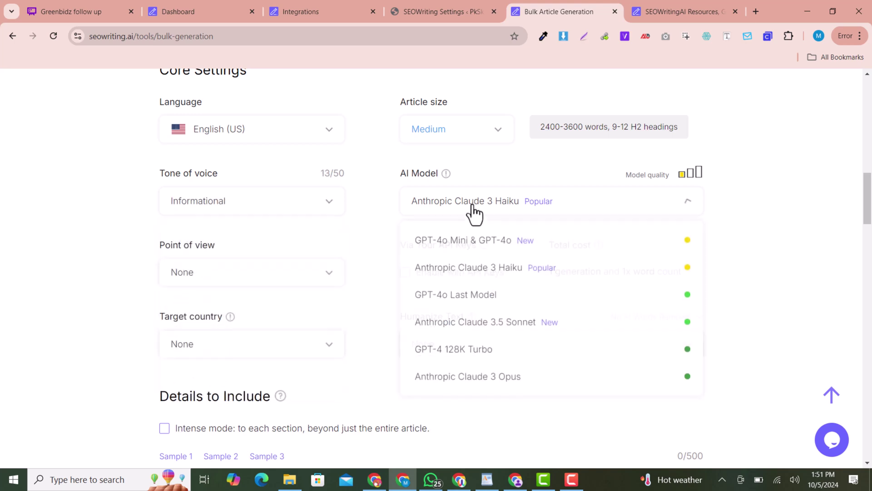
pyautogui.click(475, 354)
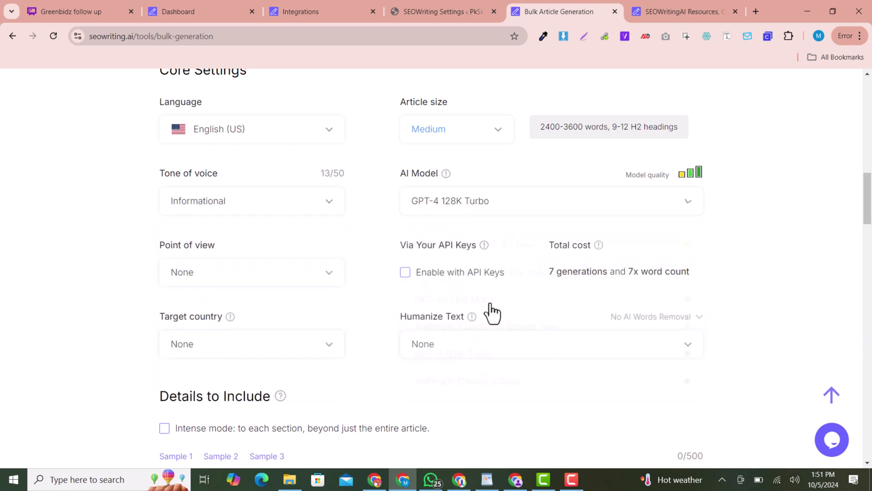
# Step: Set the articles' point of view to Second person (you, your, yours)
pyautogui.click(180, 278)
pyautogui.scroll(-1, 246, 350)
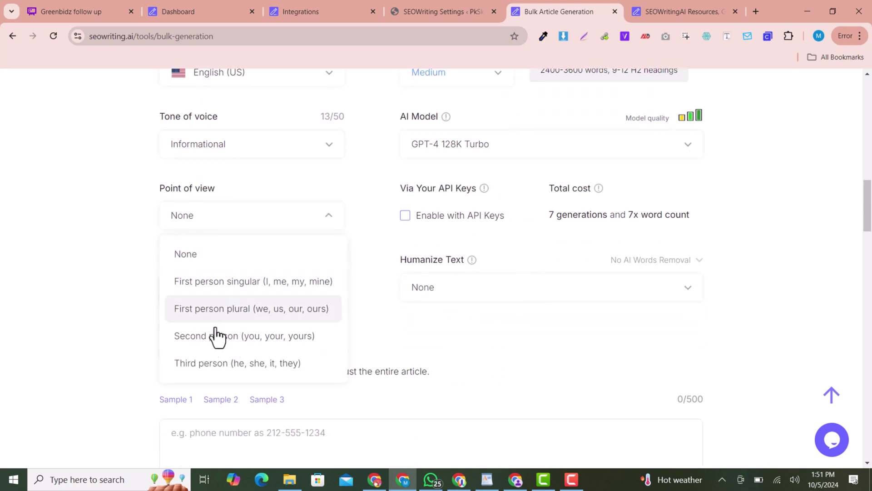
pyautogui.click(218, 333)
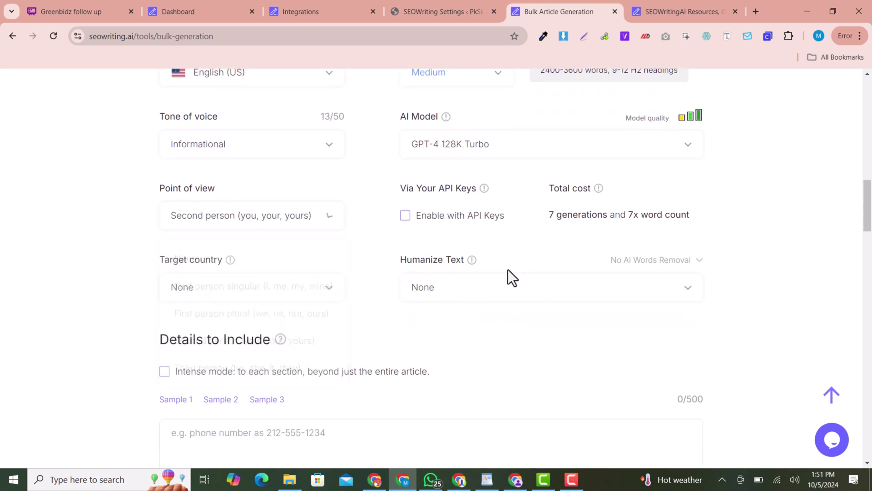
# Step: Set Humanize Text to "7th grade, fairly easy to read" and the target country to United States
pyautogui.click(481, 288)
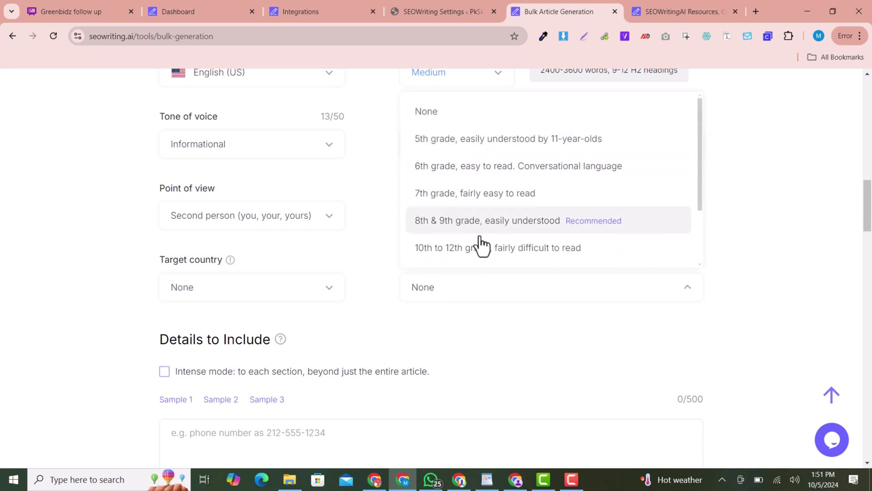
pyautogui.click(441, 195)
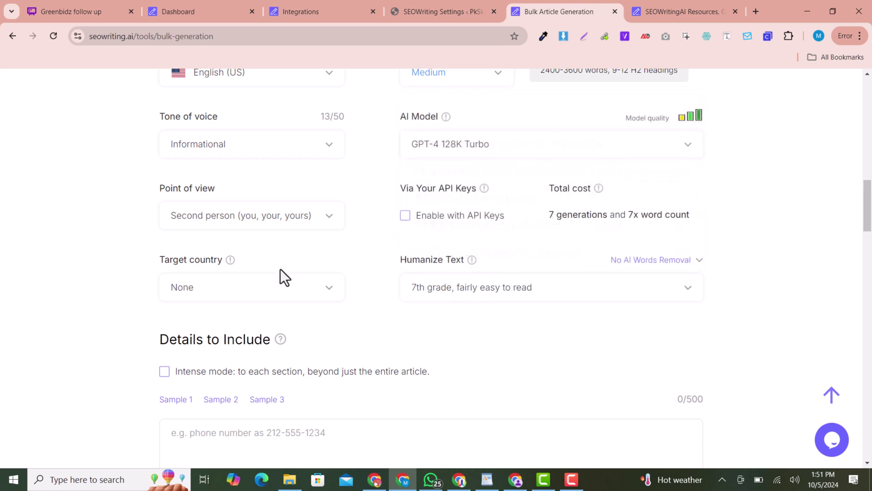
pyautogui.click(207, 291)
pyautogui.click(229, 145)
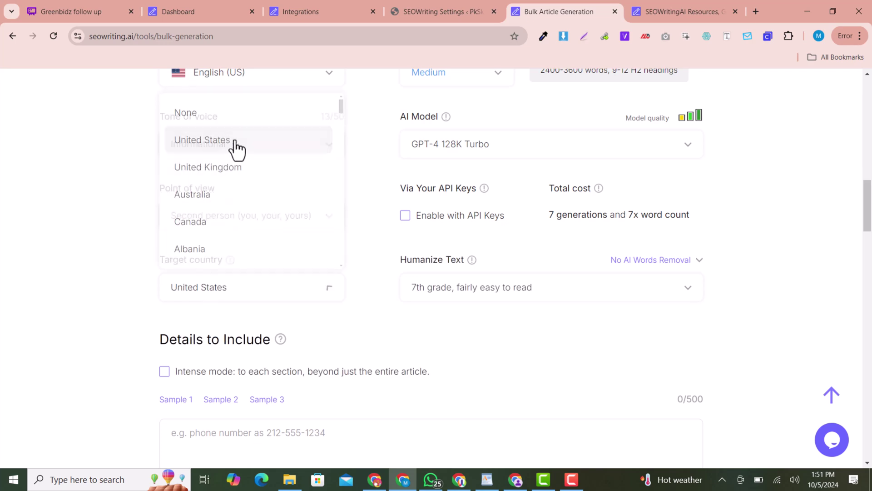
# Step: In the Media Hub, enable AI images with 4 images per article in the Cartoon style
pyautogui.scroll(-3, 543, 357)
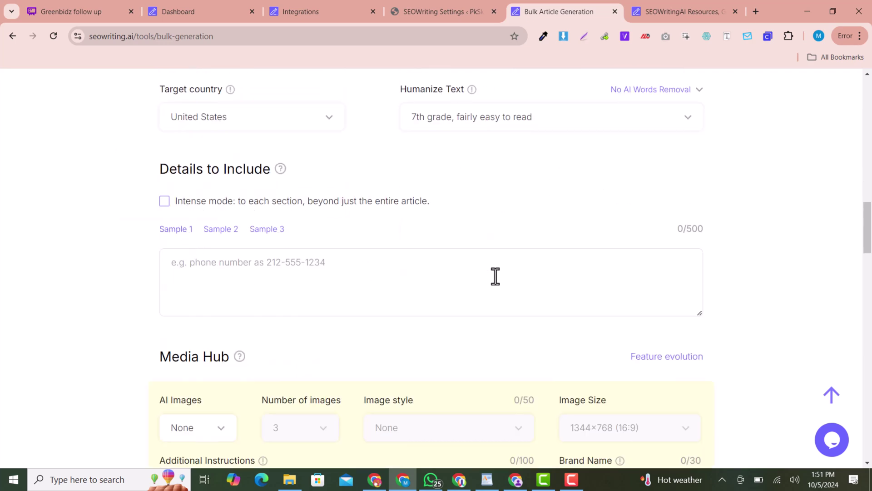
pyautogui.scroll(-3, 495, 275)
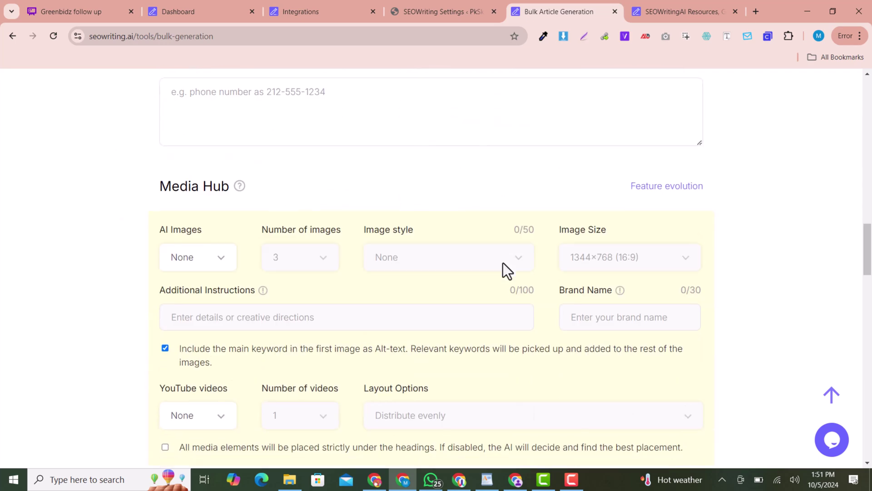
pyautogui.click(200, 266)
pyautogui.click(209, 324)
pyautogui.click(301, 264)
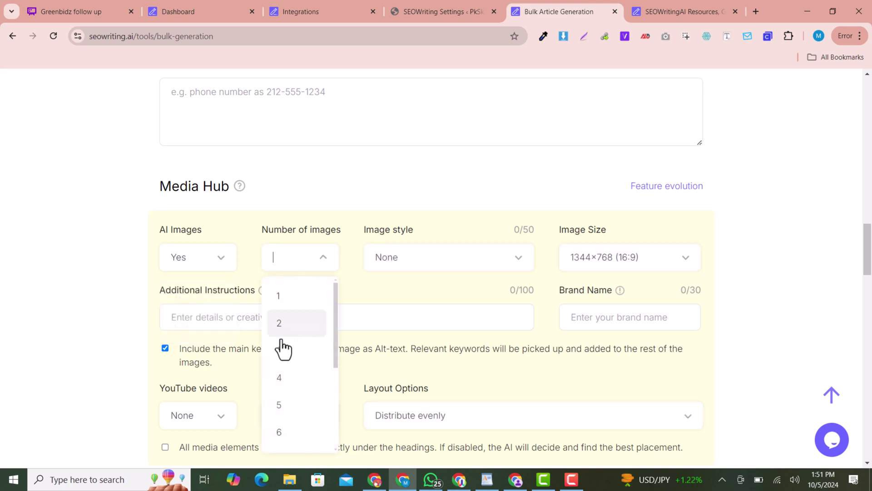
pyautogui.click(282, 377)
pyautogui.click(464, 266)
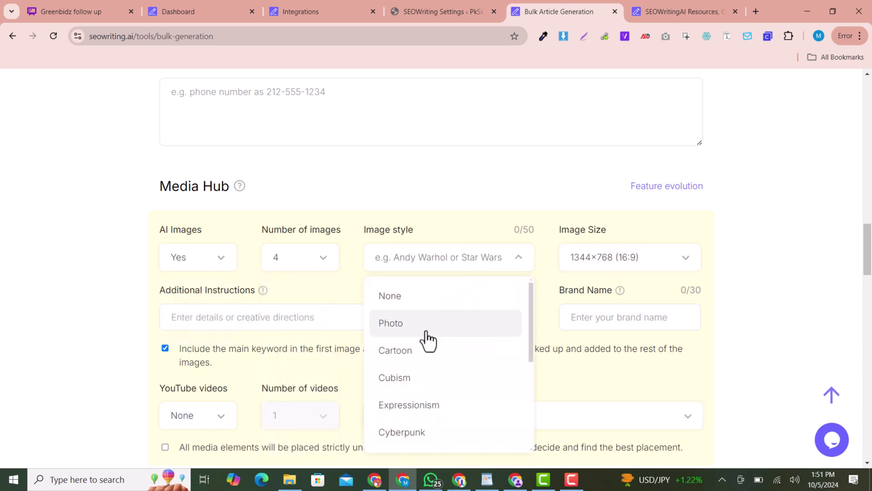
pyautogui.click(427, 351)
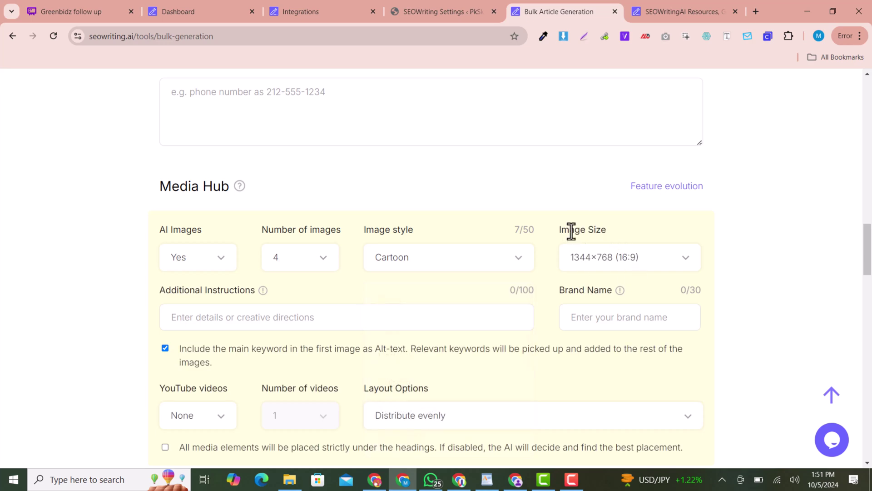
# Step: Enter PkSkills as the brand name for the article images
pyautogui.scroll(-4, 643, 249)
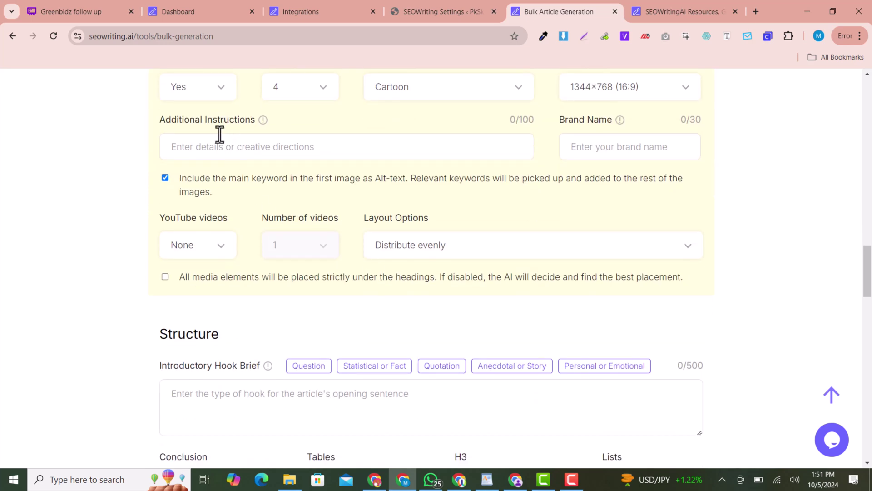
pyautogui.click(593, 143)
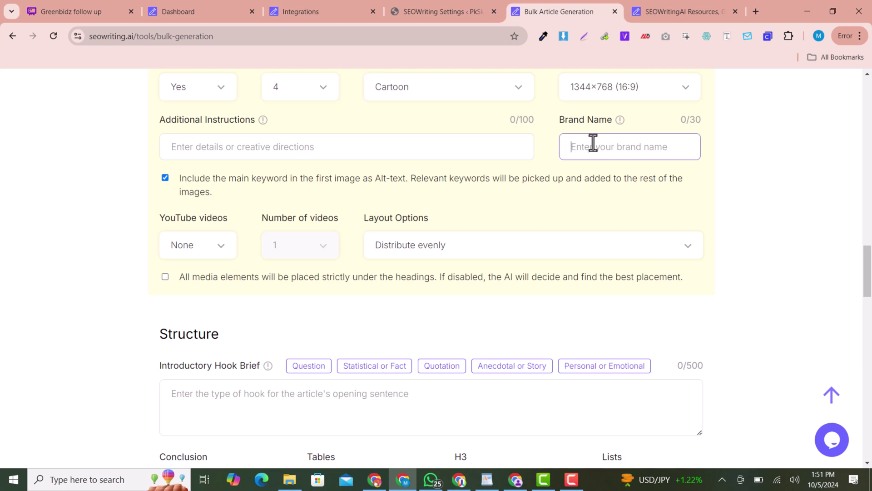
pyautogui.write('PkSkills')
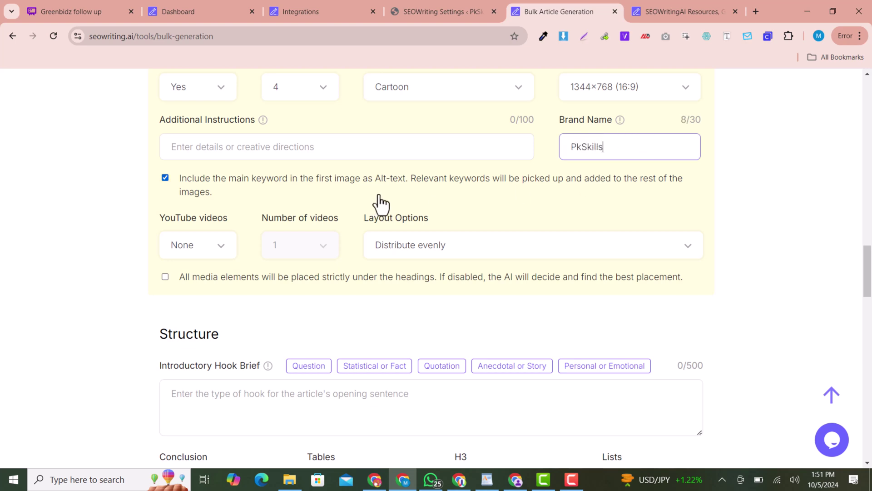
# Step: Enable YouTube videos with 2 videos per article, using the "Alternate image and video" layout
pyautogui.click(200, 252)
pyautogui.click(209, 309)
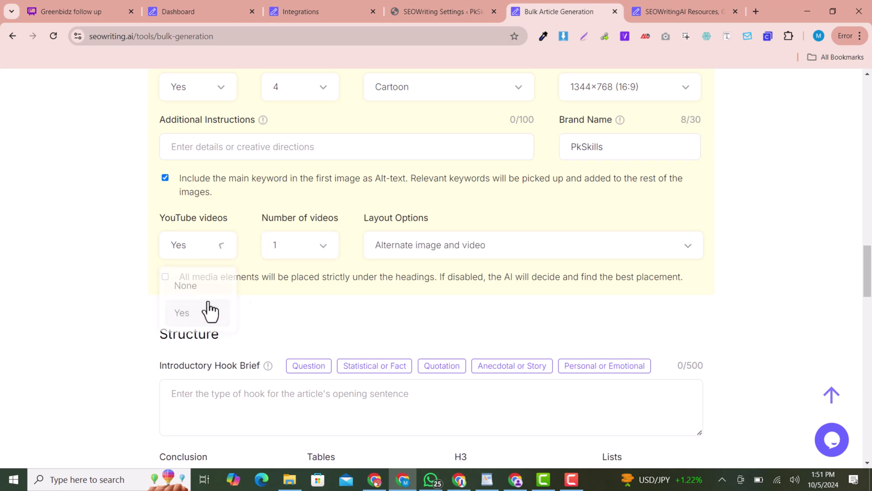
pyautogui.click(296, 255)
pyautogui.click(284, 318)
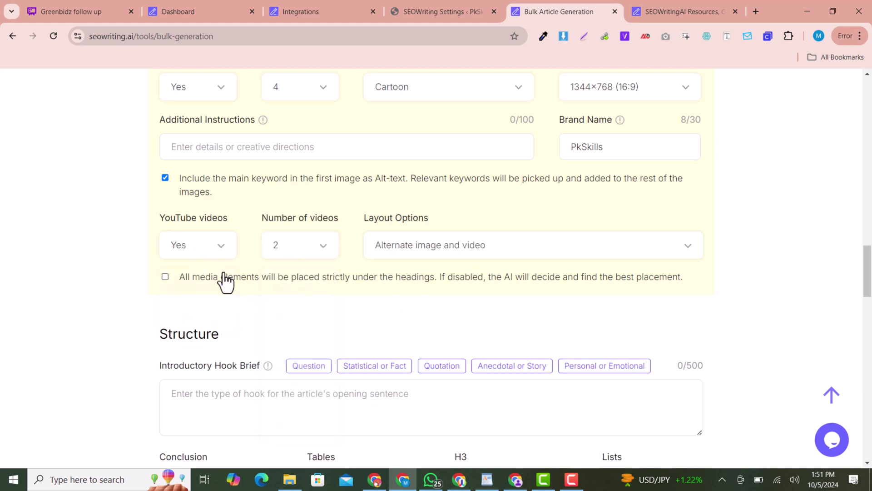
pyautogui.click(525, 249)
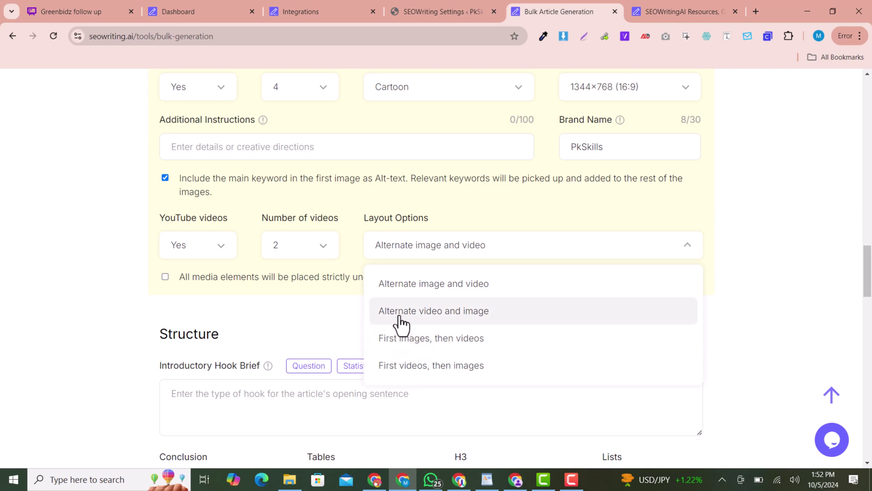
pyautogui.click(405, 290)
# Step: In the Structure settings, choose Yes for both Conclusion and Tables
pyautogui.scroll(-2, 789, 214)
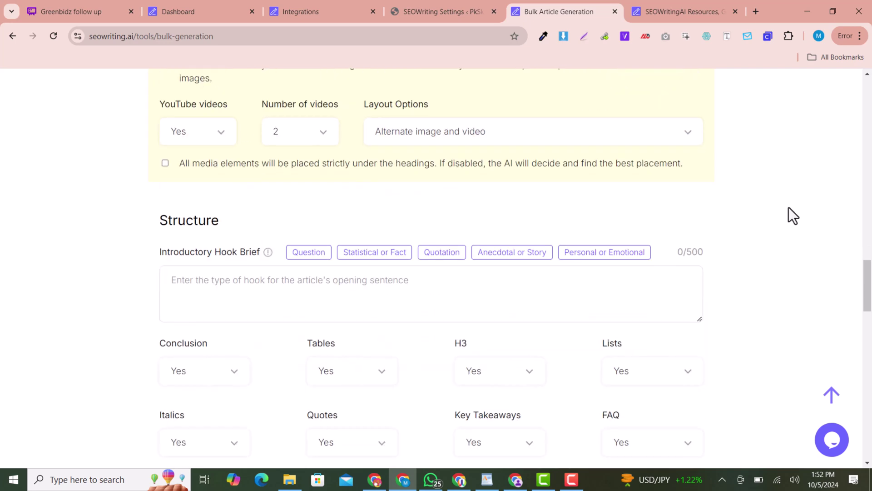
pyautogui.scroll(-2, 681, 195)
pyautogui.click(188, 264)
pyautogui.click(187, 333)
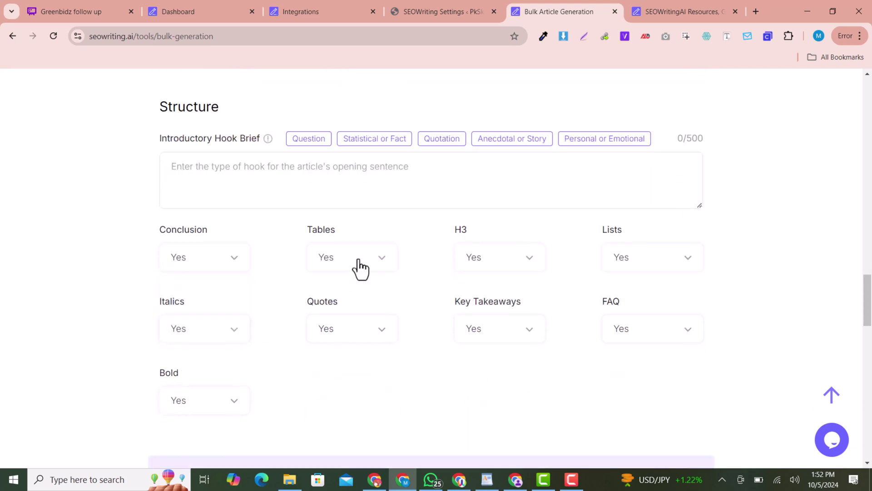
pyautogui.click(356, 266)
pyautogui.click(344, 326)
pyautogui.scroll(-1, 727, 328)
pyautogui.scroll(-5, 227, 310)
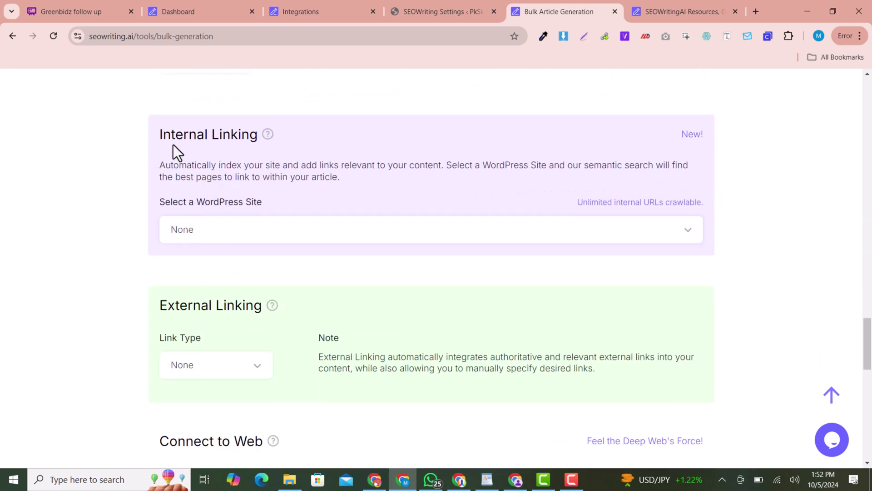
pyautogui.click(237, 235)
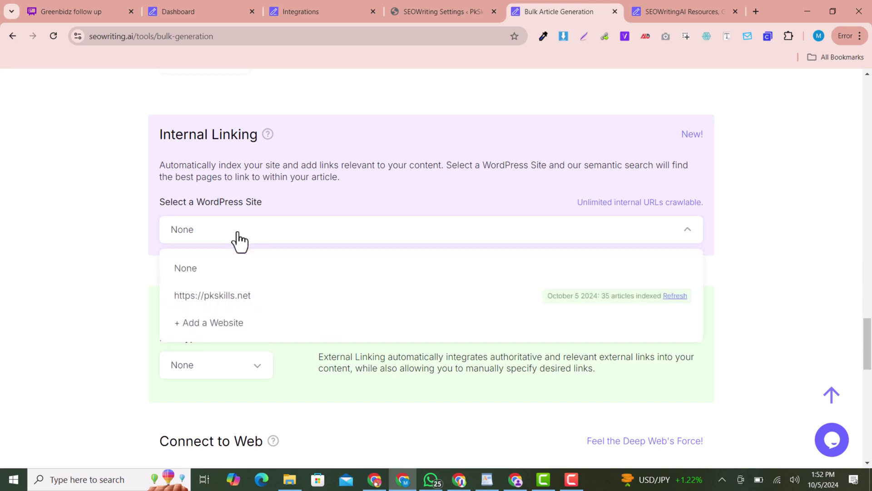
pyautogui.click(217, 303)
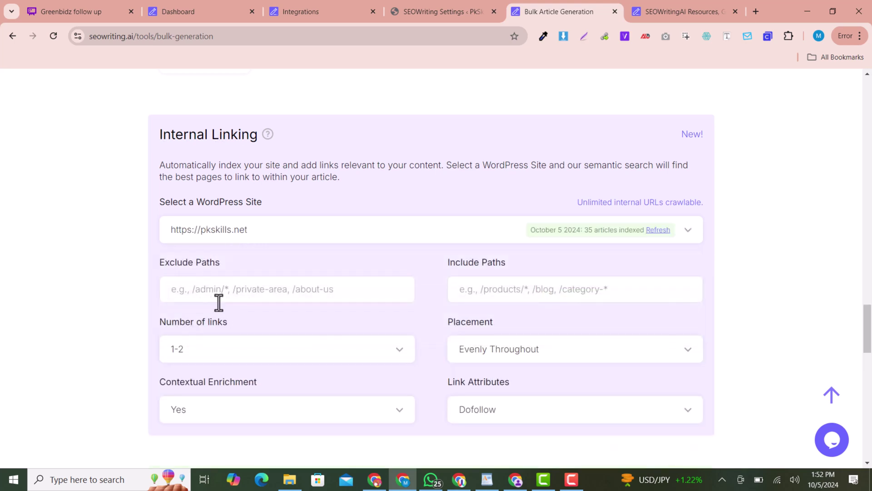
pyautogui.click(216, 283)
pyautogui.click(478, 297)
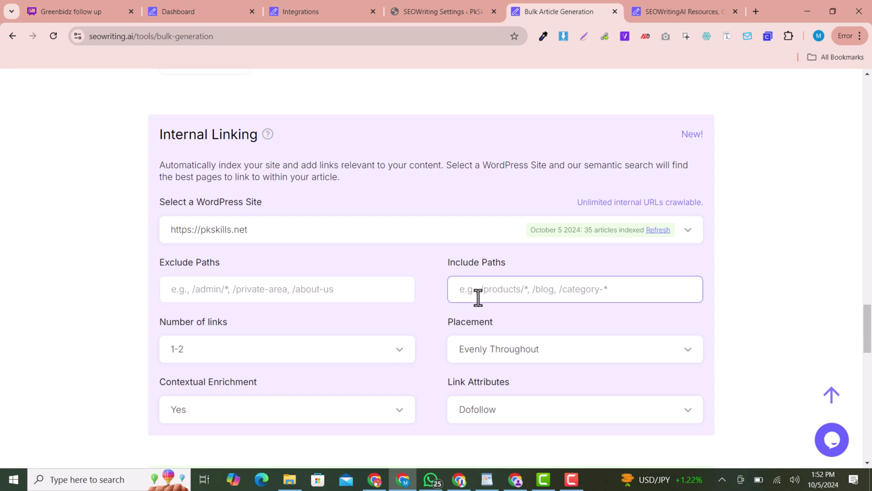
pyautogui.scroll(-4, 480, 298)
pyautogui.scroll(3, 428, 286)
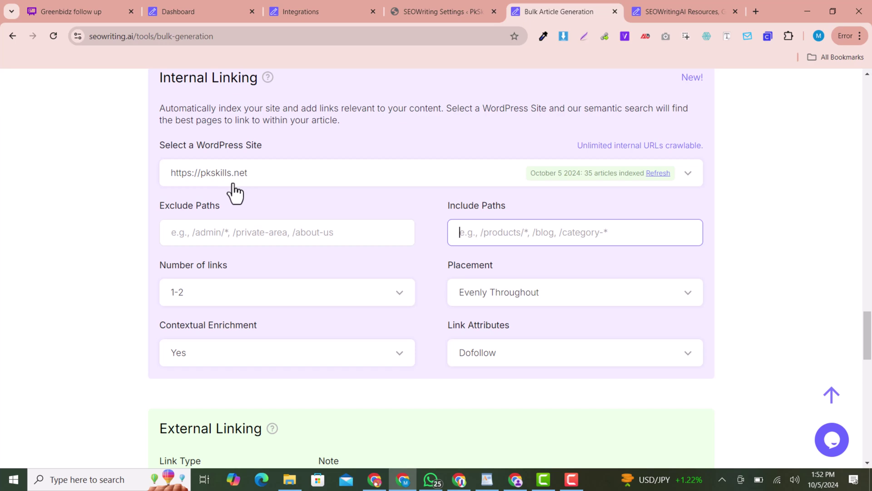
# Step: Set the external linking type to Automatic
pyautogui.scroll(-5, 312, 234)
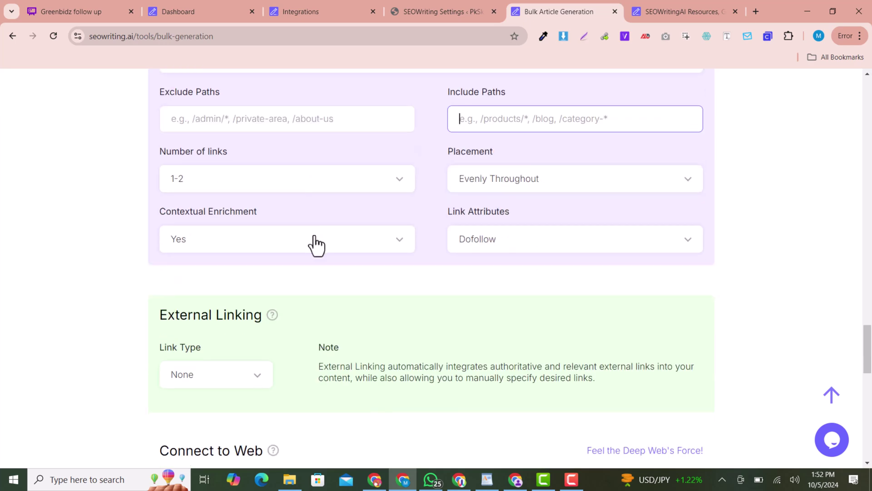
pyautogui.click(187, 262)
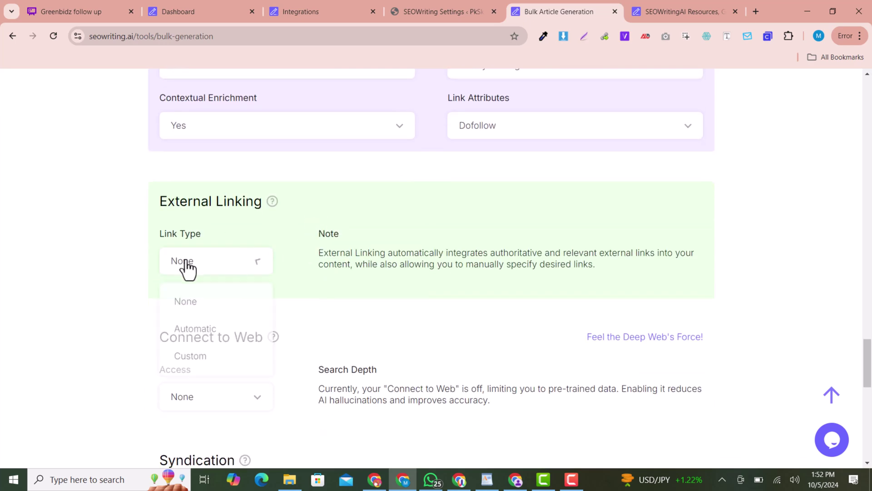
pyautogui.click(209, 334)
pyautogui.scroll(-2, 205, 337)
pyautogui.scroll(-10, 204, 336)
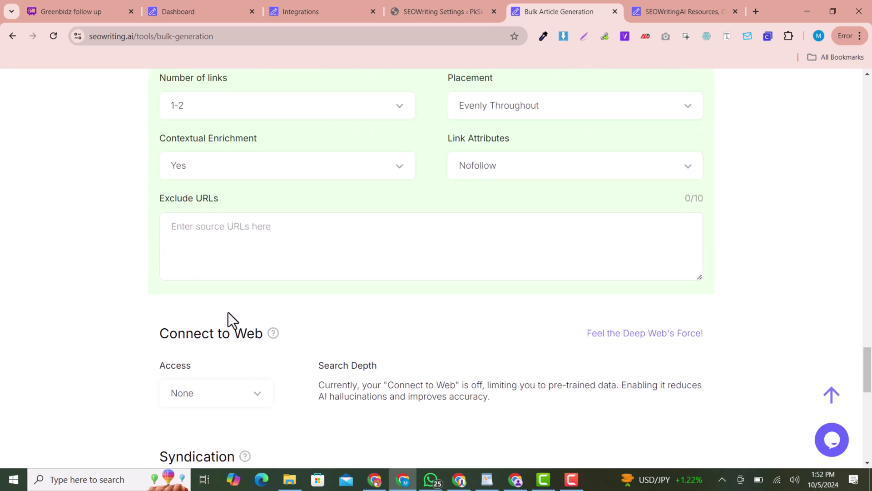
pyautogui.click(250, 359)
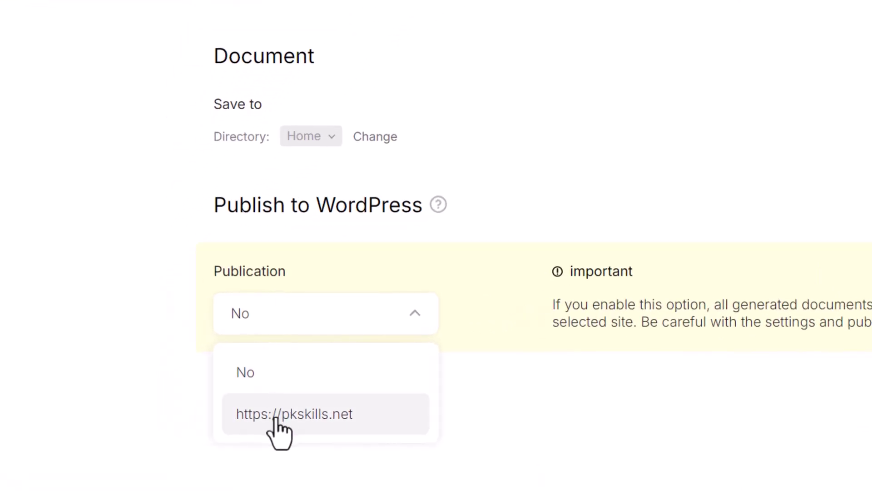
pyautogui.click(260, 415)
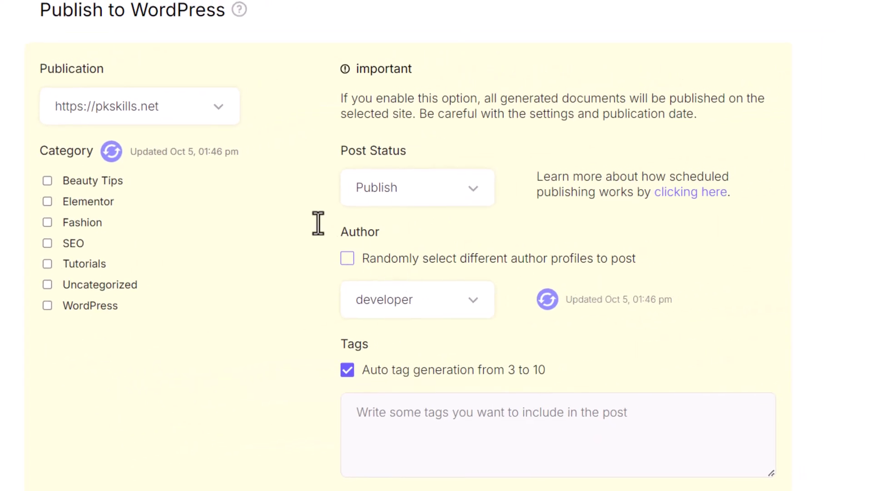
# Step: Keep Publish as the post status and developer as the author, and assign the SEO and WordPress categories
pyautogui.click(381, 197)
pyautogui.click(380, 197)
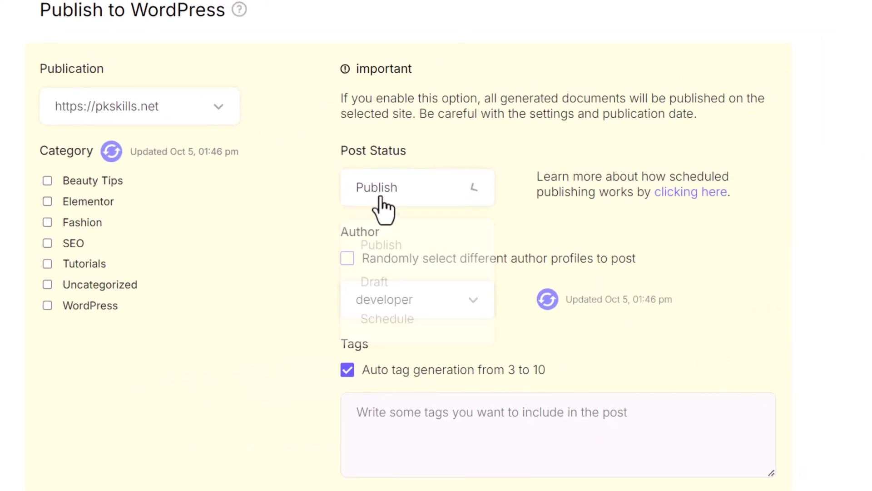
pyautogui.click(379, 301)
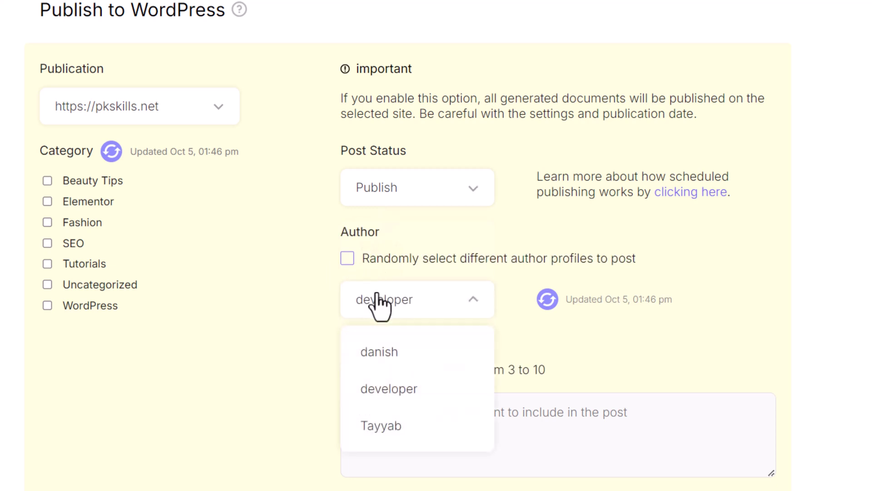
pyautogui.click(422, 300)
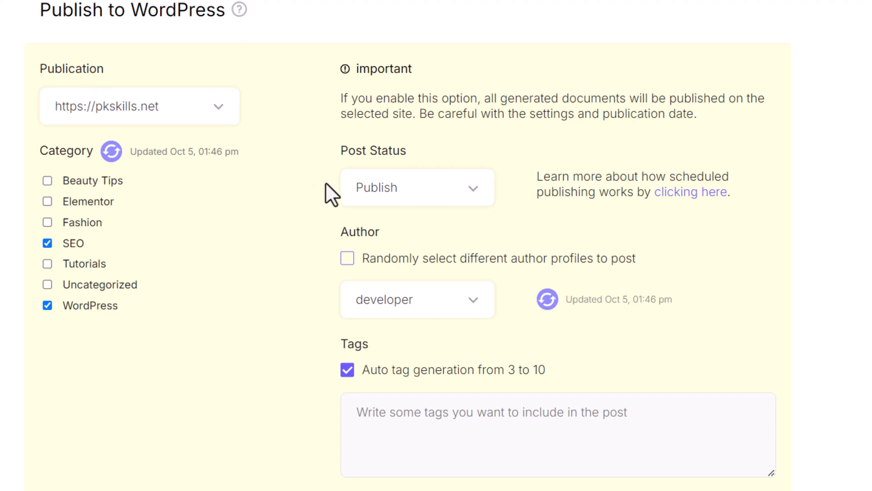
# Step: In the additional publishing settings, enable adding a meta description to the excerpt field
pyautogui.scroll(-5, 325, 186)
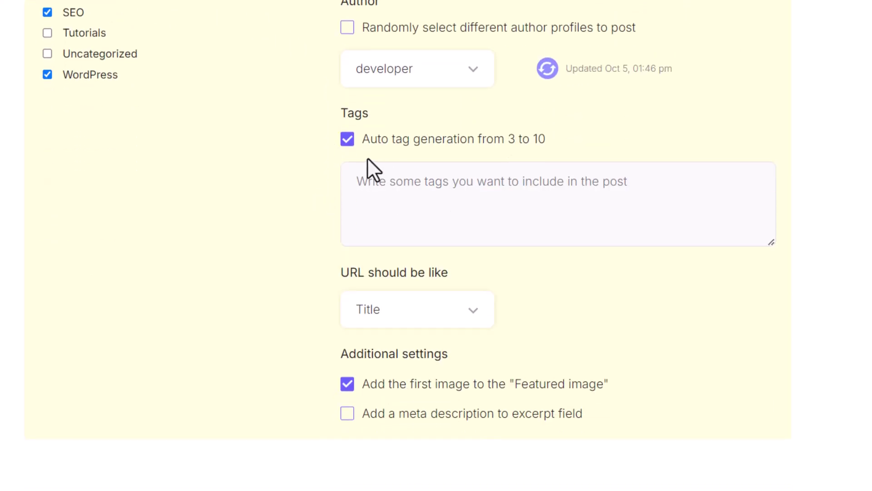
pyautogui.scroll(-2, 458, 196)
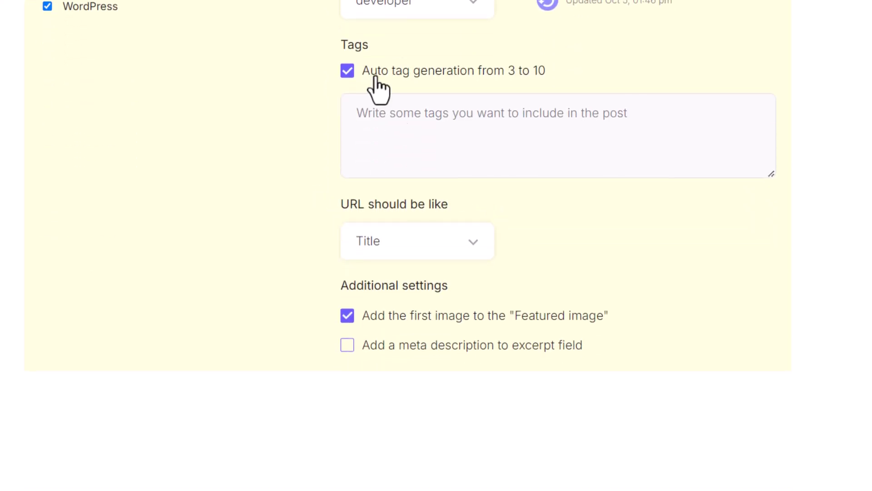
pyautogui.scroll(5, 809, 291)
pyautogui.scroll(-5, 636, 305)
pyautogui.click(347, 346)
# Step: Run the bulk article generation and confirm generating and posting the documents to WordPress
pyautogui.scroll(6, 561, 356)
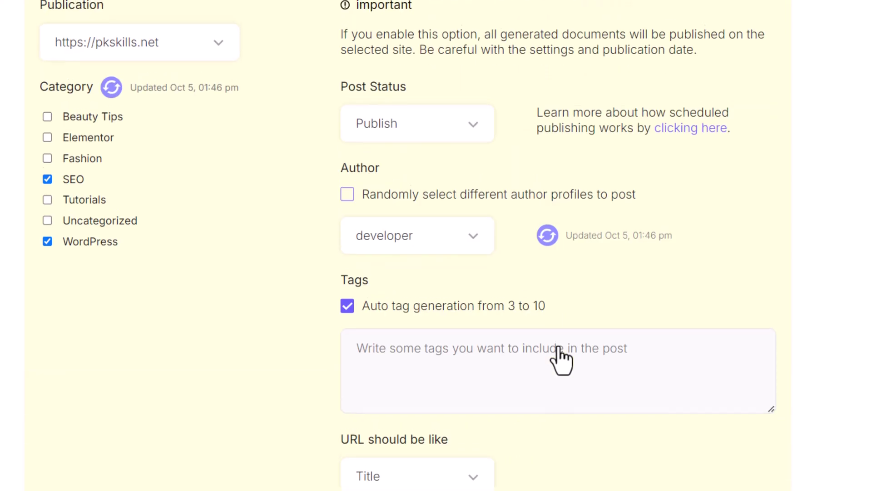
pyautogui.scroll(4, 559, 357)
pyautogui.scroll(3, 558, 345)
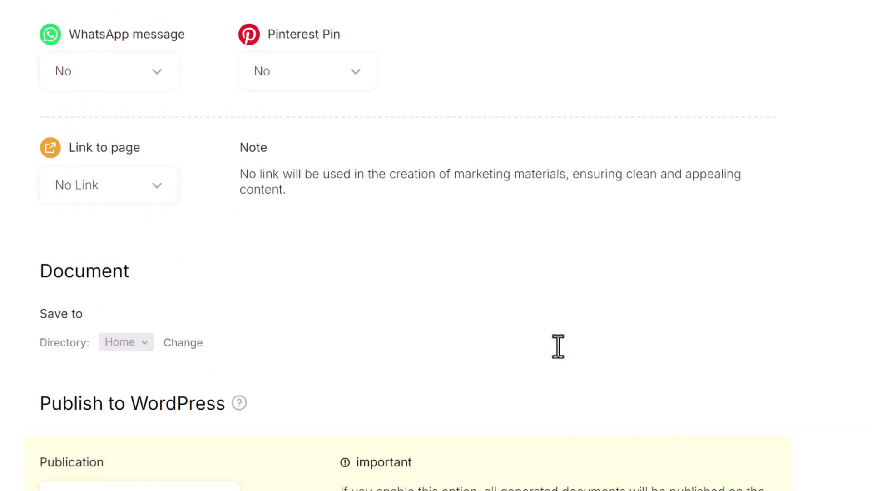
pyautogui.scroll(12, 558, 346)
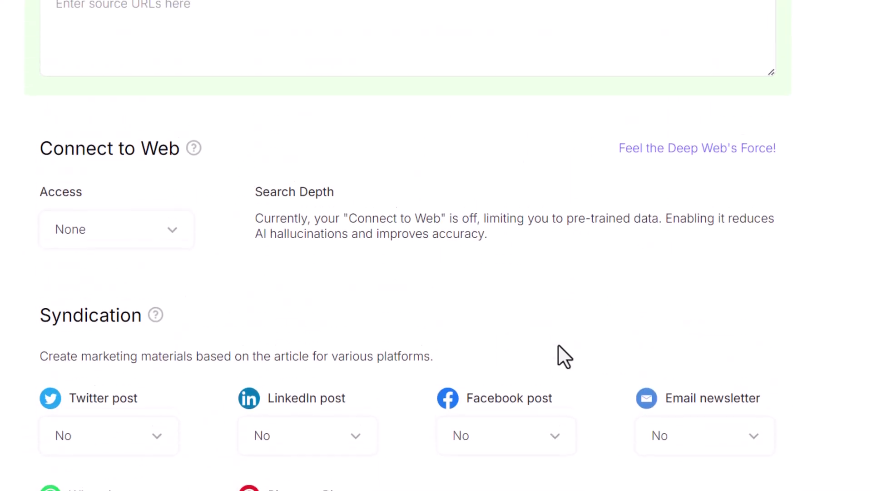
pyautogui.scroll(15, 558, 344)
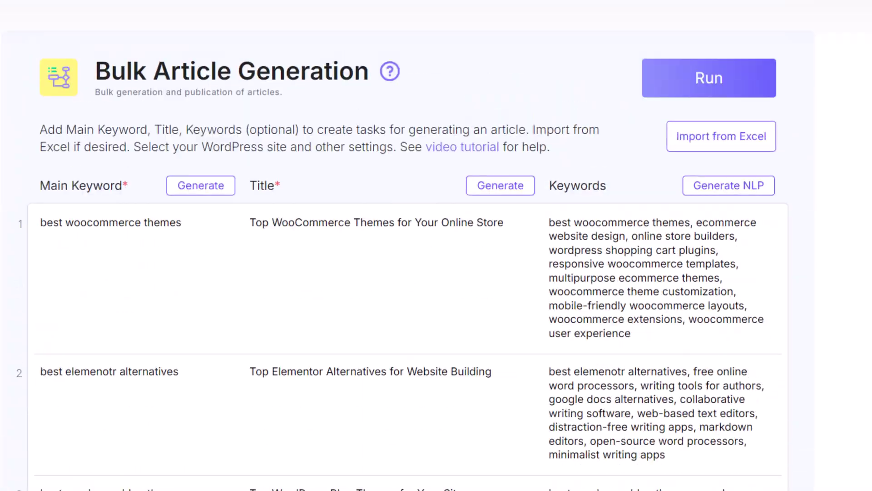
pyautogui.click(695, 89)
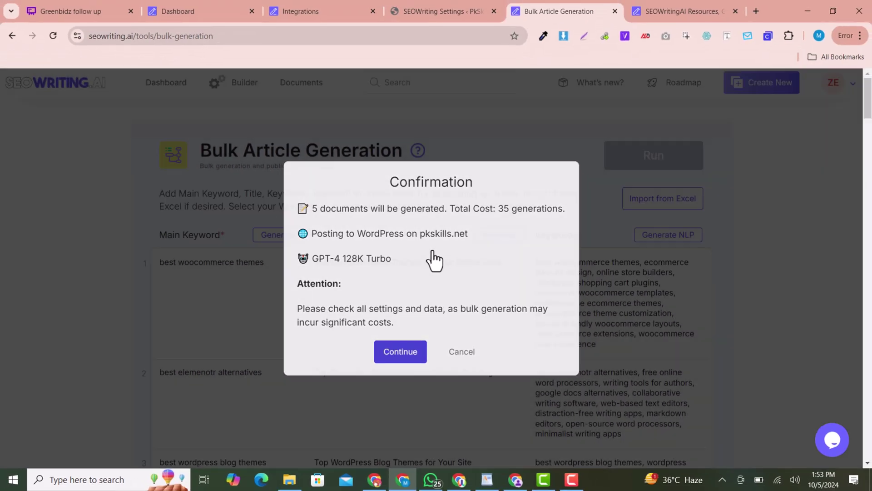
pyautogui.click(354, 349)
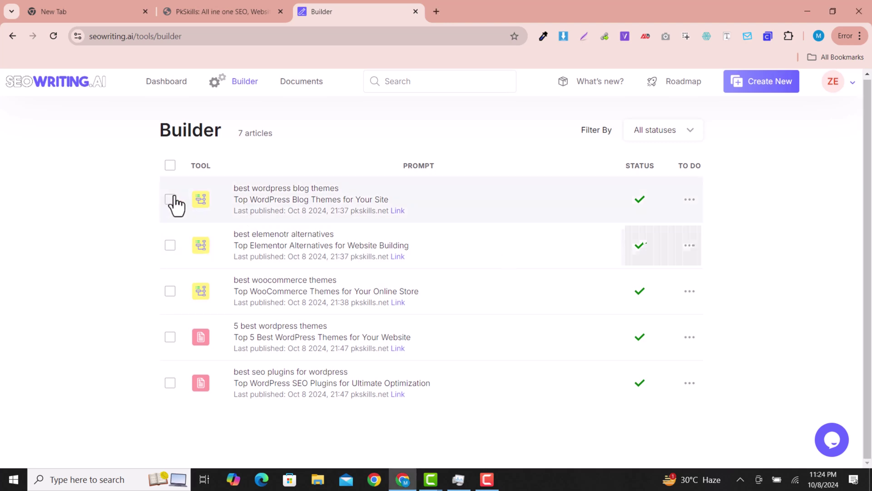
# Step: Open the published article "Top WordPress Blog Themes for Your Site" on the website
pyautogui.click(395, 212)
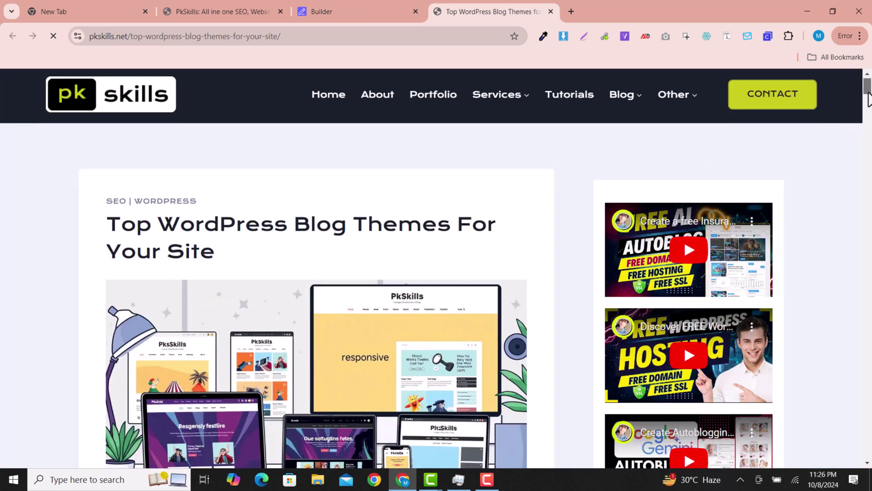
# Step: Read through the published article, examining its images, section headings, theme lists, external link and comparison table
pyautogui.scroll(-2, 867, 96)
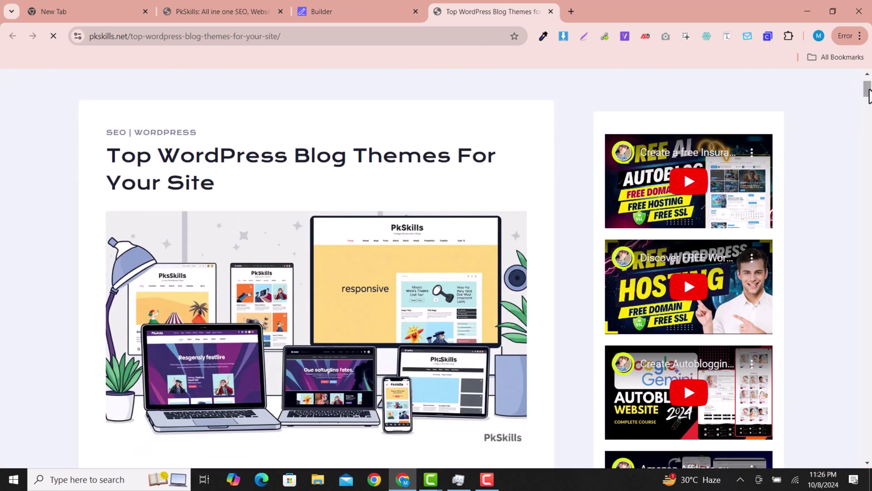
pyautogui.scroll(-3, 869, 96)
pyautogui.moveTo(869, 96); pyautogui.dragTo(870, 156)
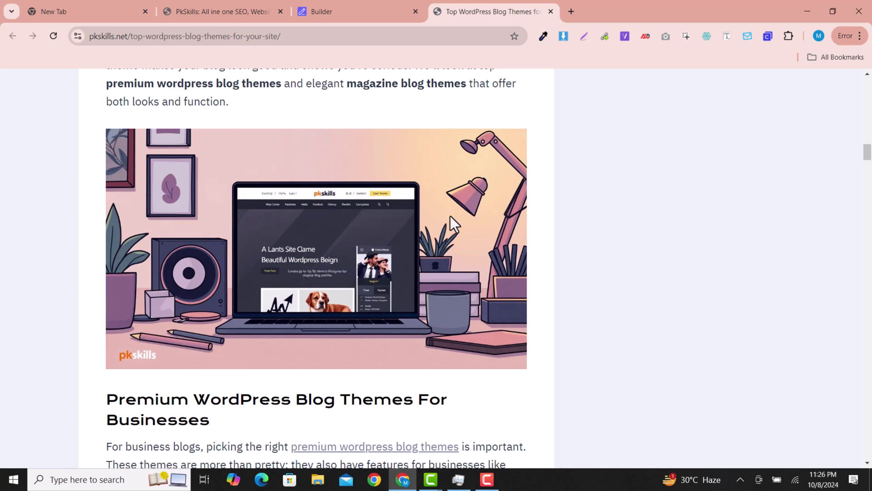
pyautogui.moveTo(869, 155); pyautogui.dragTo(869, 168)
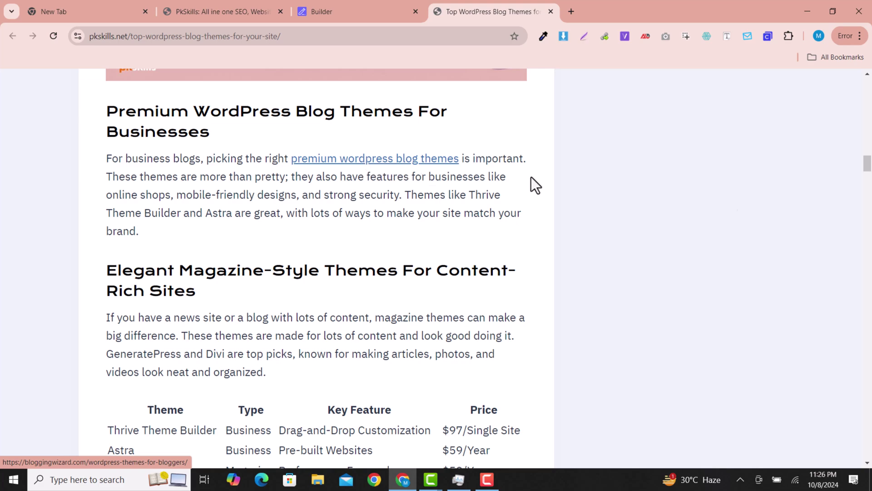
pyautogui.moveTo(869, 169); pyautogui.dragTo(869, 229)
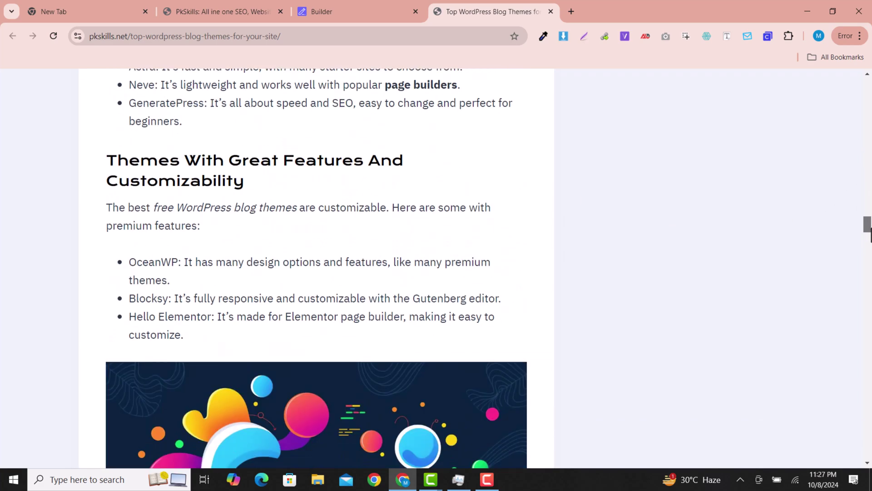
pyautogui.scroll(-5, 383, 276)
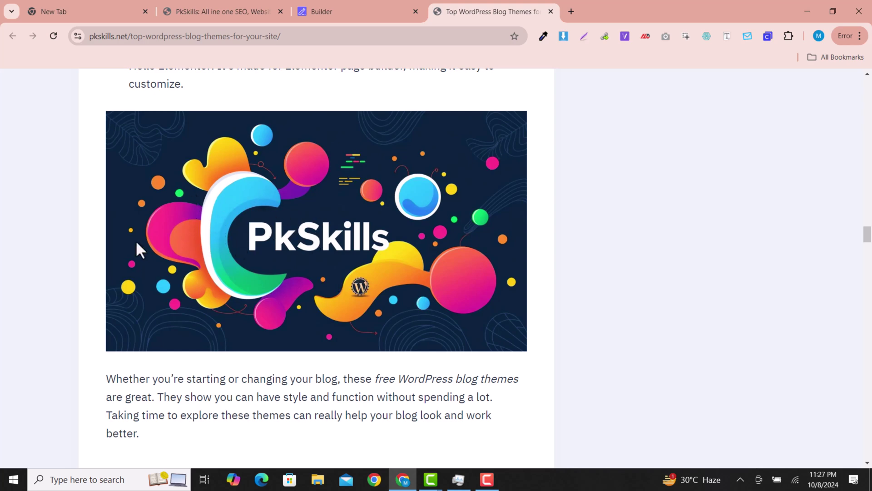
pyautogui.moveTo(869, 235); pyautogui.dragTo(868, 275)
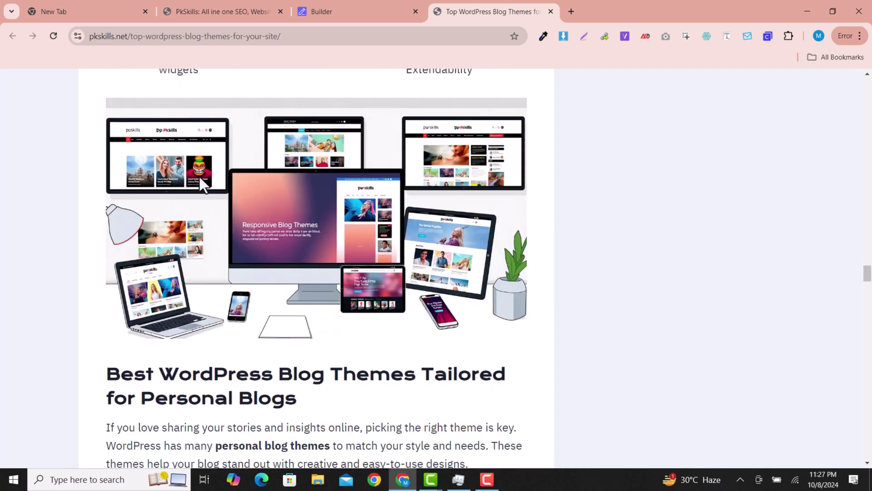
pyautogui.moveTo(868, 281); pyautogui.dragTo(868, 150)
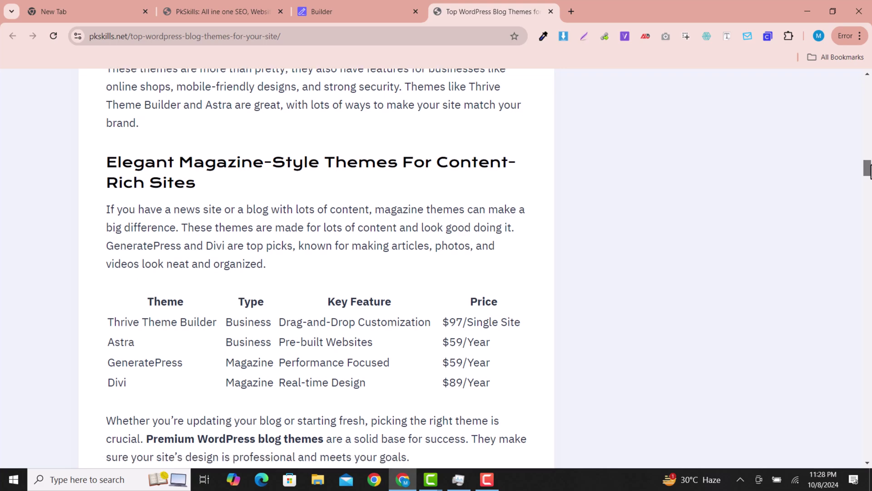
pyautogui.moveTo(870, 174); pyautogui.dragTo(871, 98)
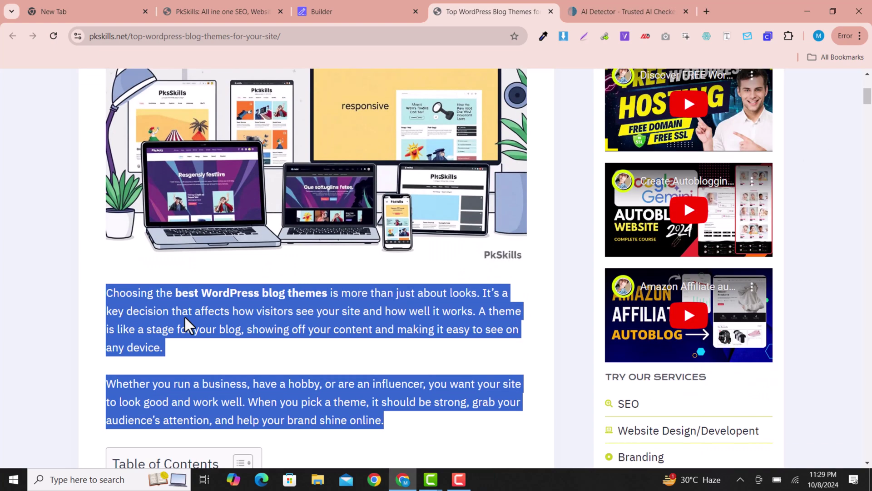
# Step: Paste the article's two introductory paragraphs, starting "Choosing the best WordPress blog themes", into the ZeroGPT AI detector
pyautogui.scroll(-3, 334, 328)
pyautogui.scroll(3, 337, 328)
pyautogui.scroll(-3, 337, 328)
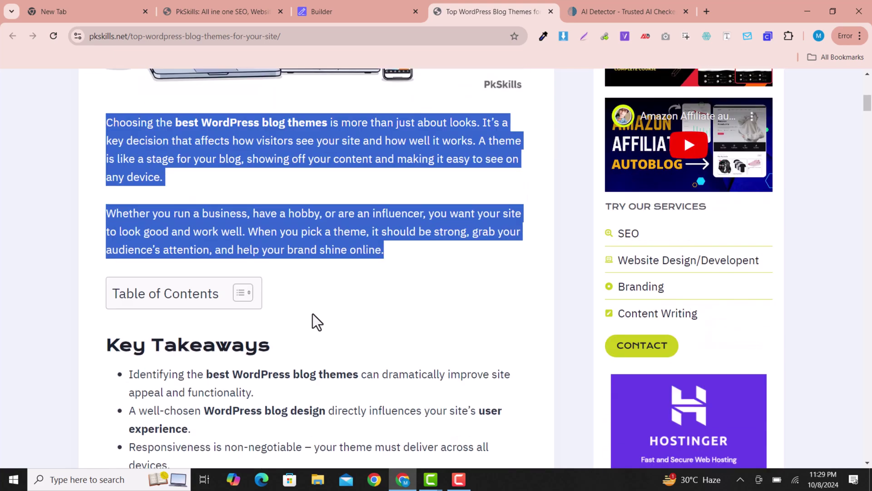
pyautogui.click(597, 1)
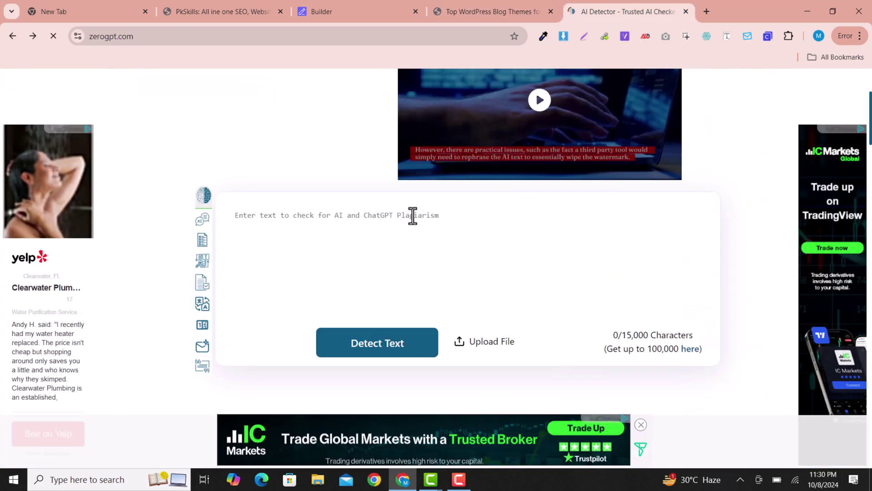
pyautogui.click(413, 216)
pyautogui.write('Choosing the best WordPress blog themes is more than just about looks. It’s a key decision that affects how visitors see your site and how well it works. A theme is like a stage for your blog, showing off your content and making it easy to see on any device.  Whether you run a business, have a hobby, or are an influencer, you want your site to look good and work well. When you pick a theme, it should be strong, grab your audience’s attention, and help your brand shine online.')
pyautogui.click(519, 0)
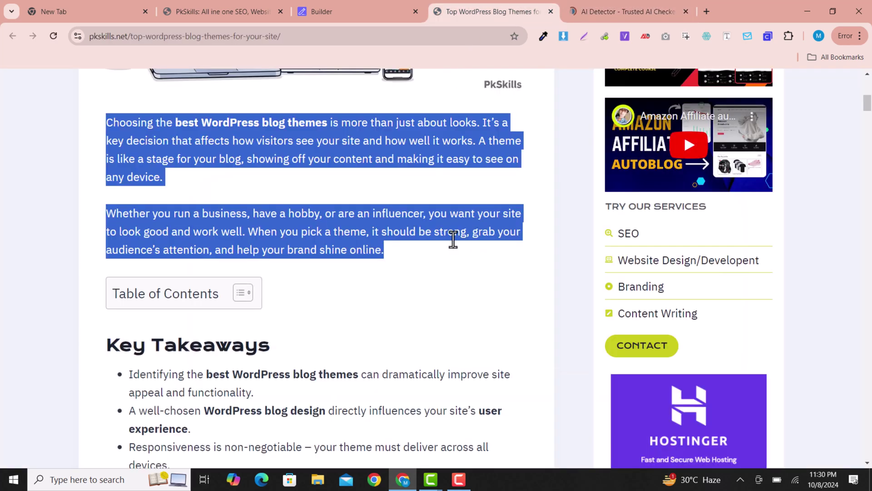
pyautogui.click(626, 2)
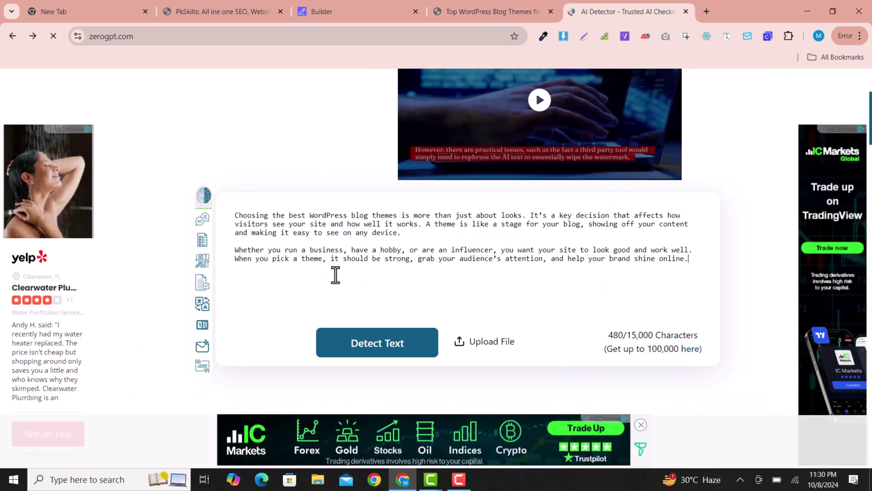
# Step: Run the AI detection on the pasted paragraphs and review the detector's result
pyautogui.click(383, 358)
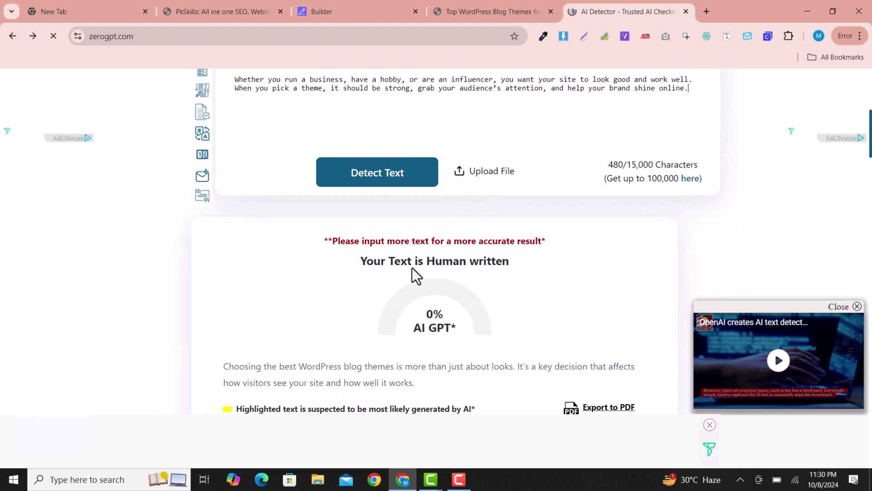
pyautogui.scroll(2, 412, 268)
pyautogui.scroll(-4, 497, 370)
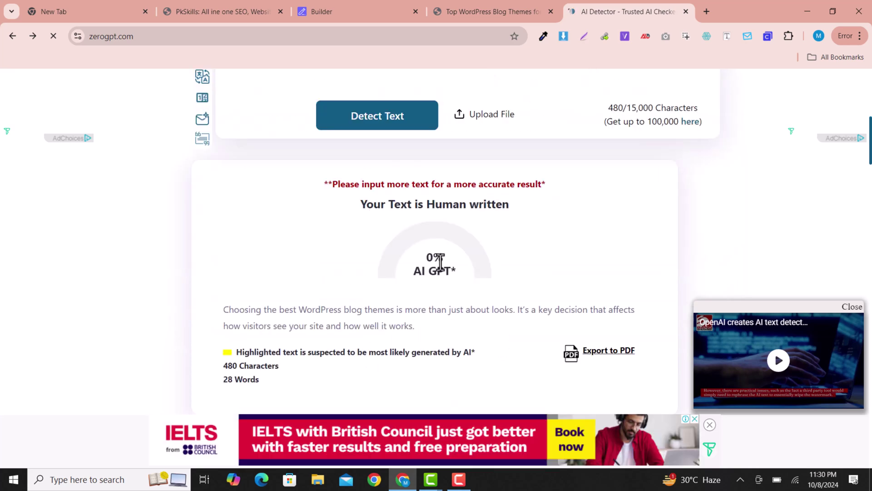
pyautogui.scroll(3, 440, 263)
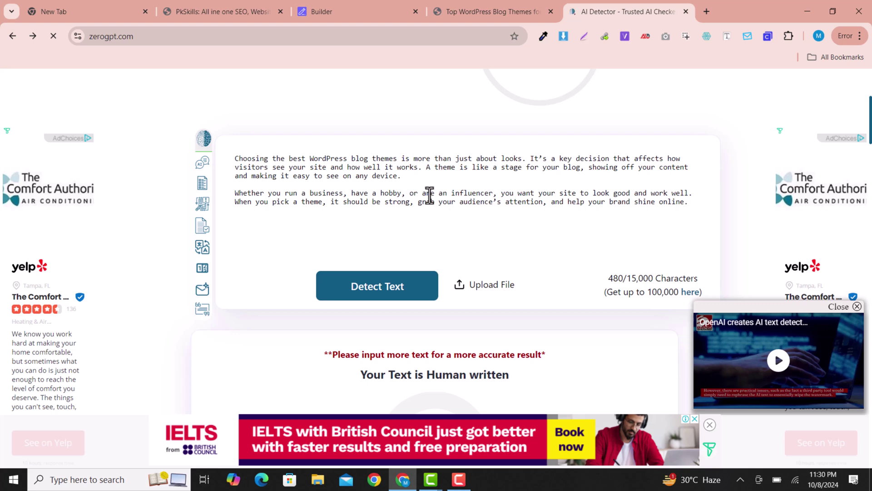
# Step: Return to the published article and look over its featured image, introduction, table of contents and Key Takeaways section
pyautogui.click(472, 1)
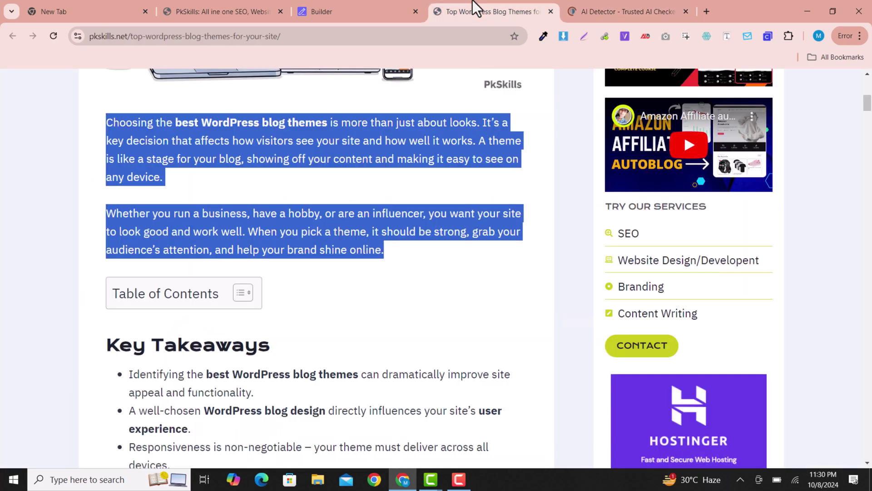
pyautogui.scroll(10, 504, 191)
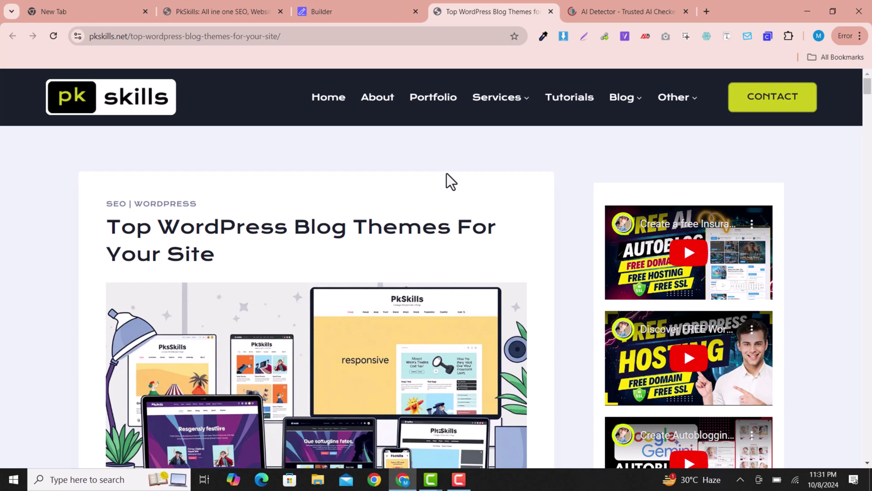
pyautogui.scroll(-5, 213, 216)
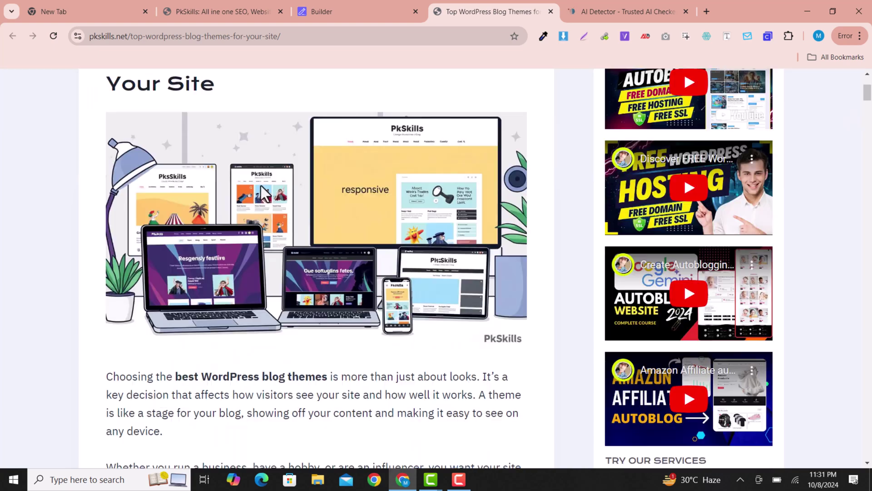
pyautogui.scroll(-11, 209, 186)
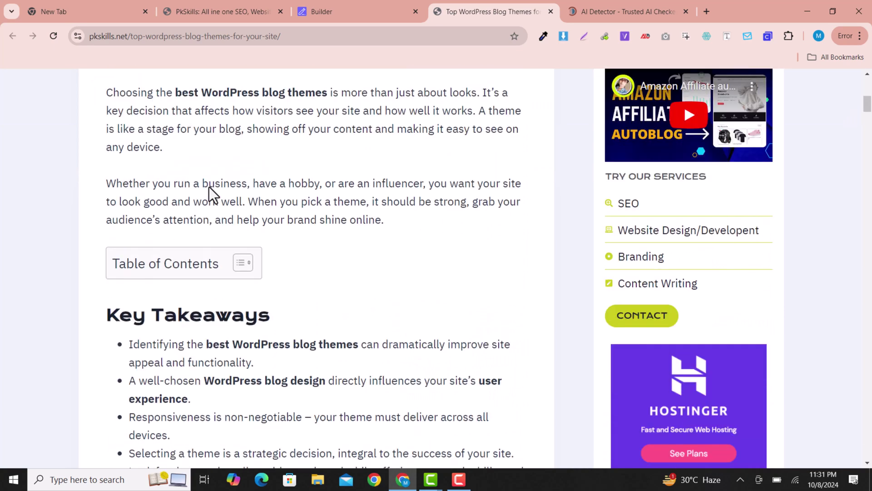
pyautogui.scroll(15, 402, 238)
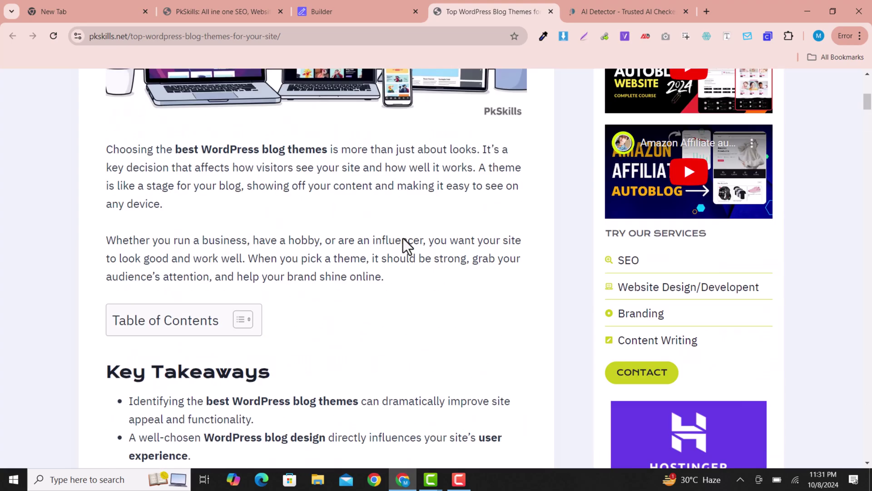
pyautogui.scroll(-1, 478, 253)
pyautogui.scroll(-12, 478, 252)
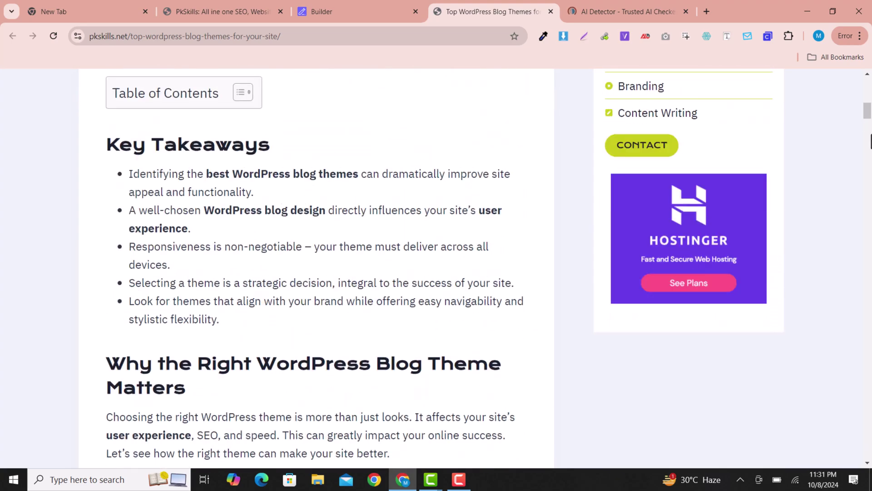
pyautogui.moveTo(868, 121); pyautogui.dragTo(869, 305)
# Step: On the SEOWriting.ai subscription page, compare the article limits and features of the Free and Starter plans
pyautogui.hotkey('ctrl', 'shift', 'Tab')
pyautogui.moveTo(871, 236); pyautogui.dragTo(871, 254)
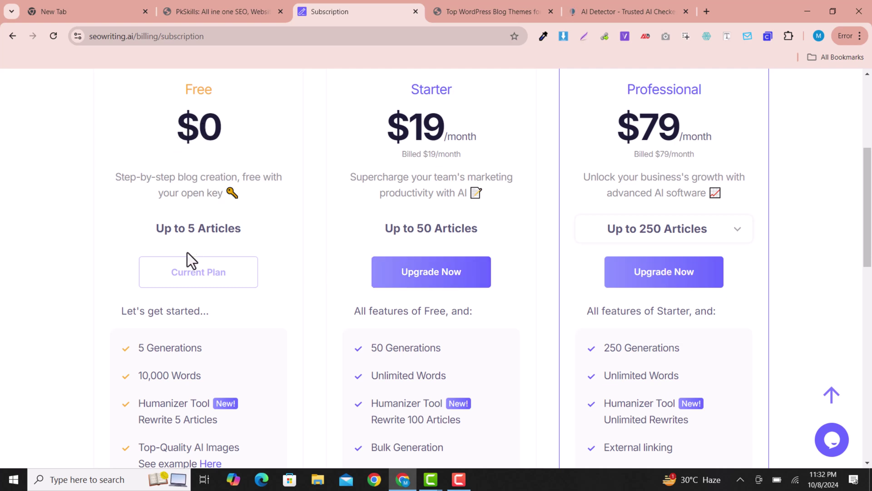
pyautogui.moveTo(155, 233); pyautogui.dragTo(238, 229)
pyautogui.scroll(1, 363, 203)
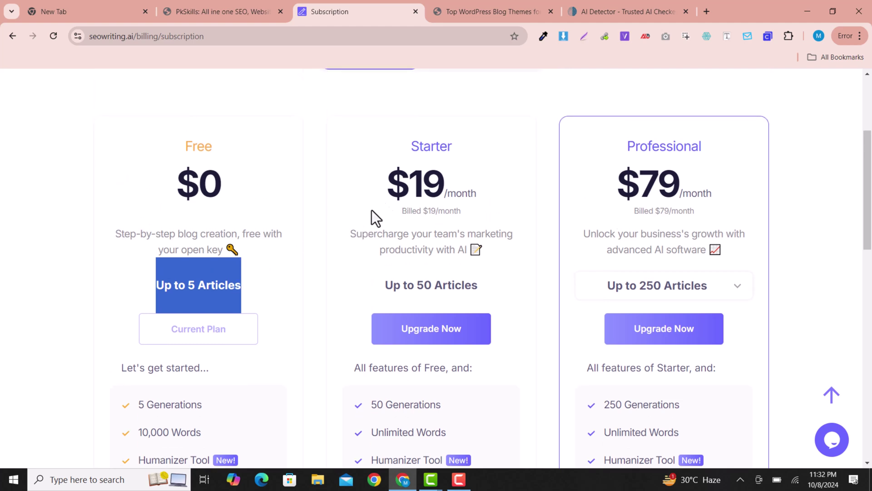
pyautogui.moveTo(372, 285); pyautogui.dragTo(506, 277)
pyautogui.scroll(-2, 464, 293)
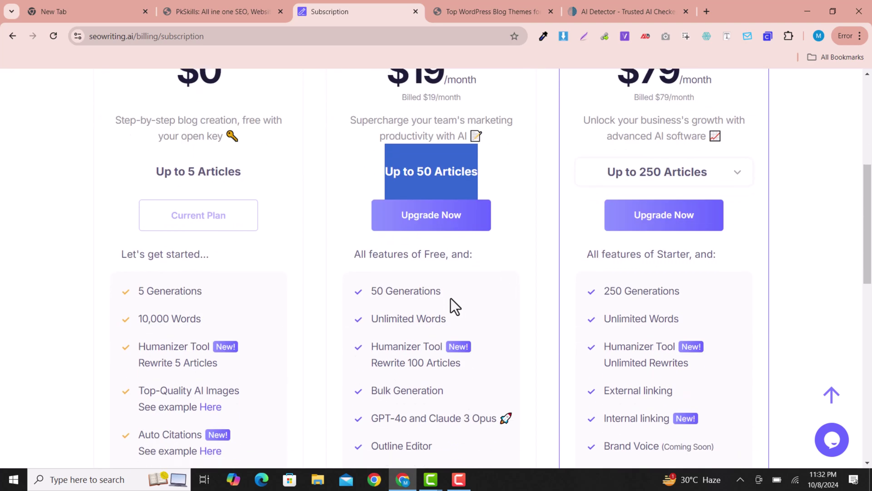
pyautogui.scroll(-2, 358, 272)
pyautogui.scroll(3, 499, 285)
# Step: Examine the Professional plan's monthly price, included generations and the article limit options it offers
pyautogui.click(623, 152)
pyautogui.moveTo(618, 131); pyautogui.dragTo(679, 131)
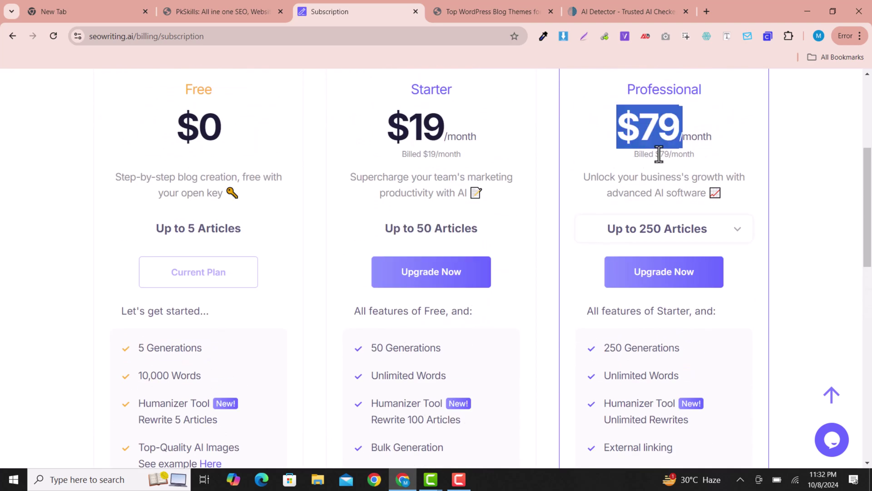
pyautogui.scroll(-1, 616, 273)
pyautogui.moveTo(601, 292); pyautogui.dragTo(646, 293)
pyautogui.scroll(1, 629, 253)
pyautogui.click(732, 241)
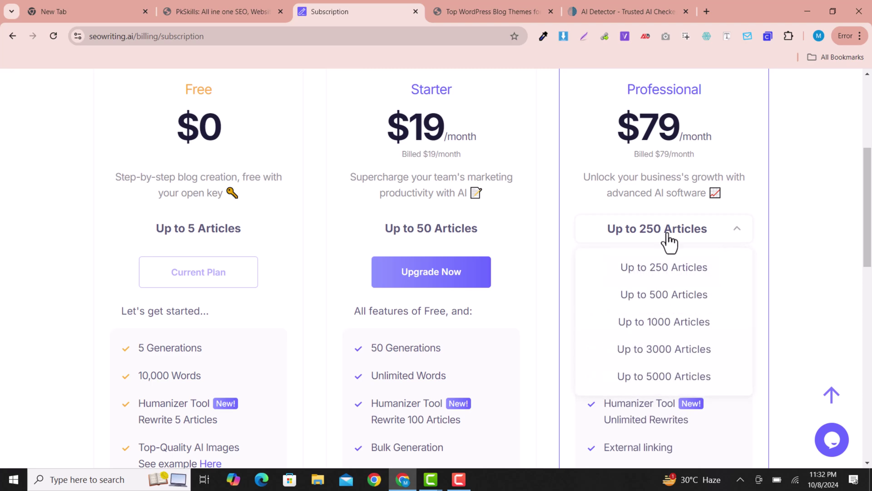
pyautogui.click(572, 205)
pyautogui.scroll(-2, 572, 205)
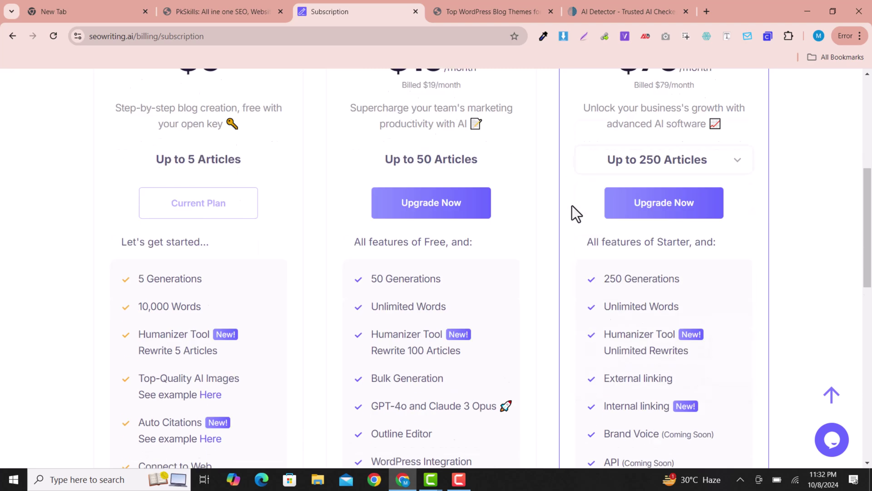
pyautogui.scroll(4, 634, 286)
pyautogui.moveTo(618, 239); pyautogui.dragTo(685, 237)
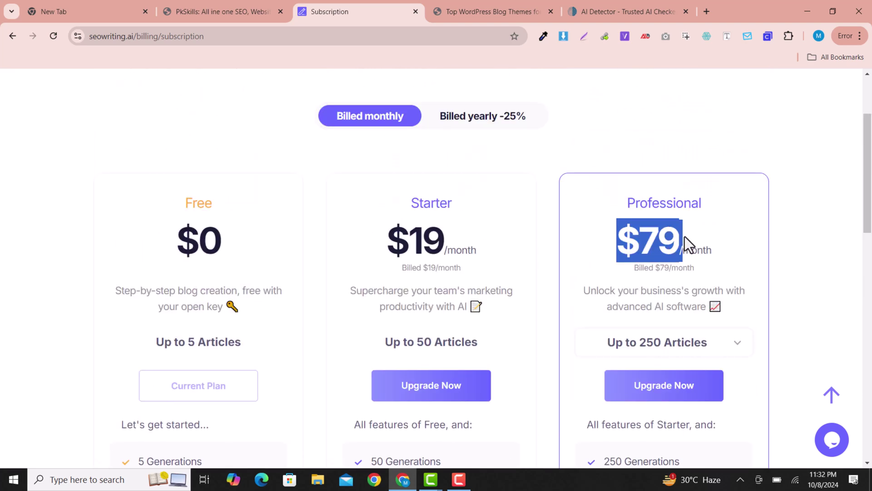
# Step: Choose the Starter plan for upgrade and apply the coupon code PKSKILLS25 at checkout
pyautogui.scroll(2, 657, 233)
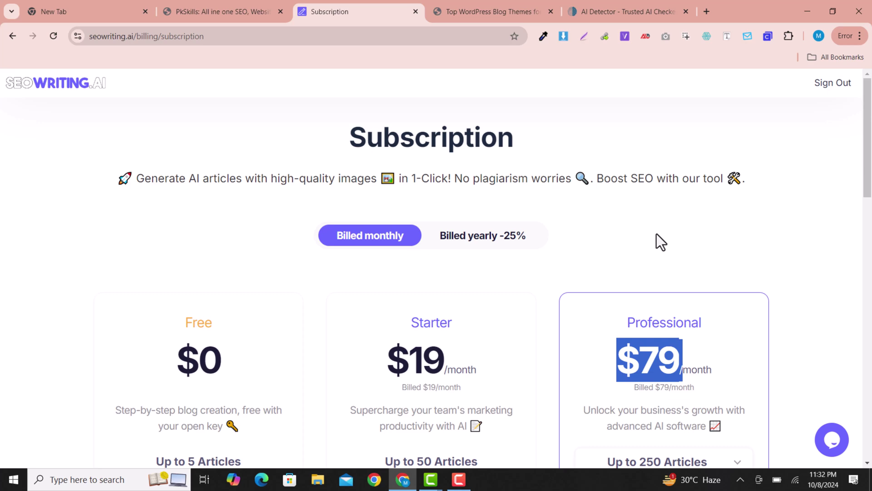
pyautogui.scroll(-5, 658, 241)
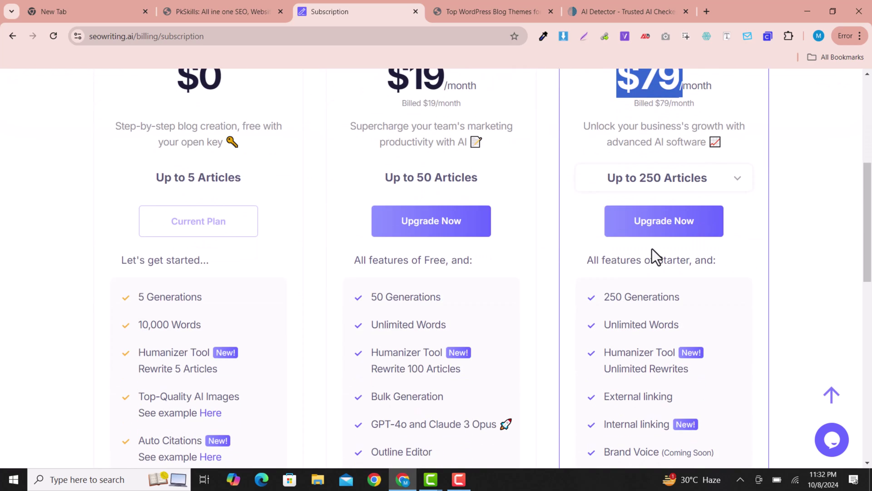
pyautogui.scroll(-1, 376, 288)
pyautogui.click(425, 164)
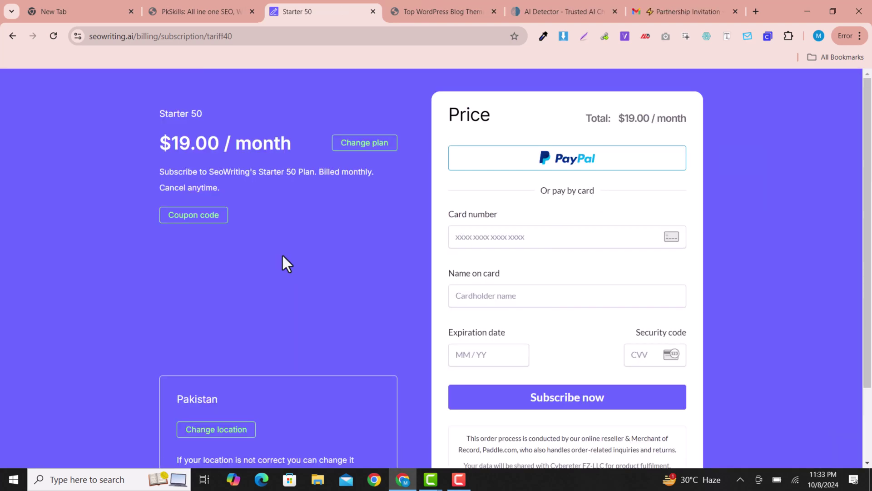
pyautogui.click(181, 217)
pyautogui.write('PKSKILLS25')
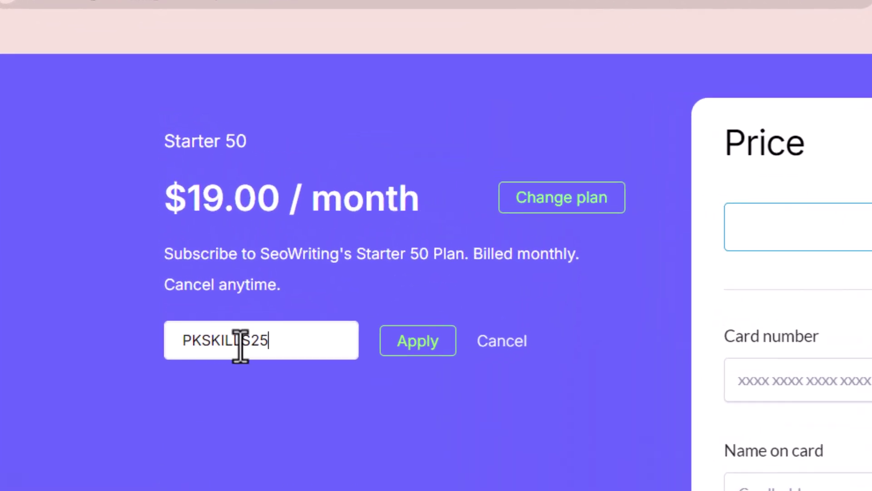
pyautogui.click(406, 350)
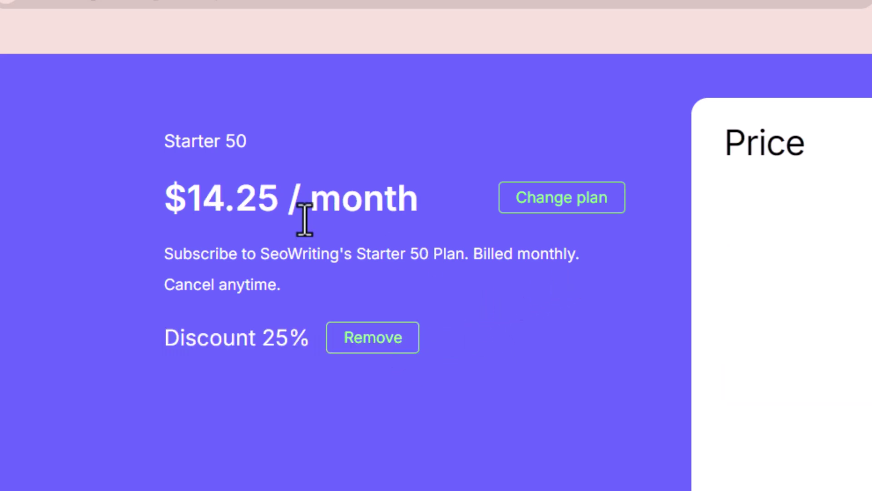
# Step: Review the discounted monthly price, the discount line and the payment options on the Starter 50 checkout page
pyautogui.moveTo(191, 210); pyautogui.dragTo(274, 205)
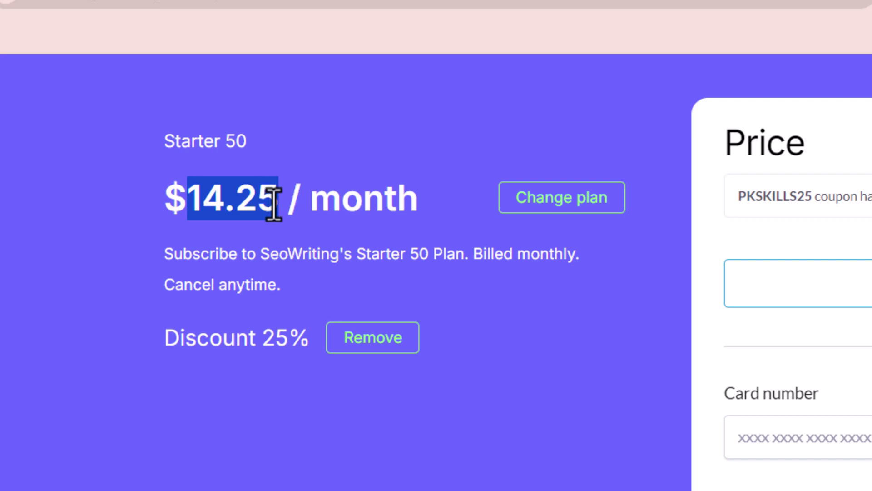
pyautogui.click(195, 202)
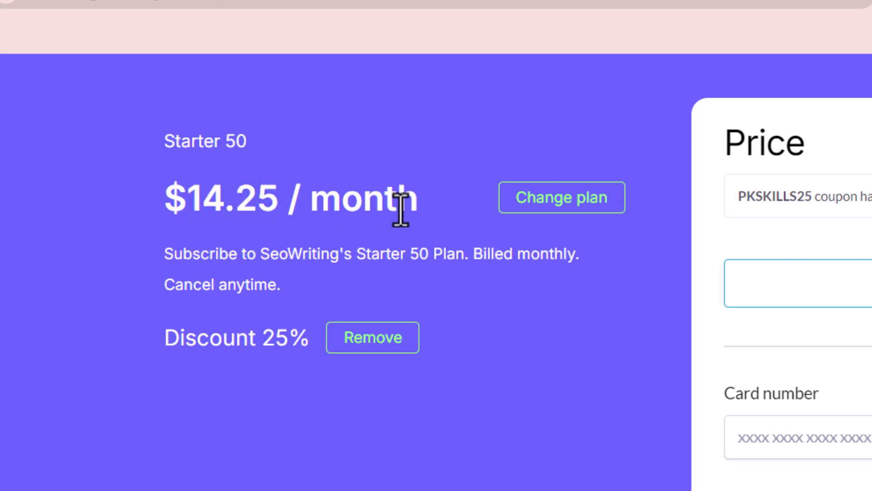
pyautogui.moveTo(165, 338); pyautogui.dragTo(304, 342)
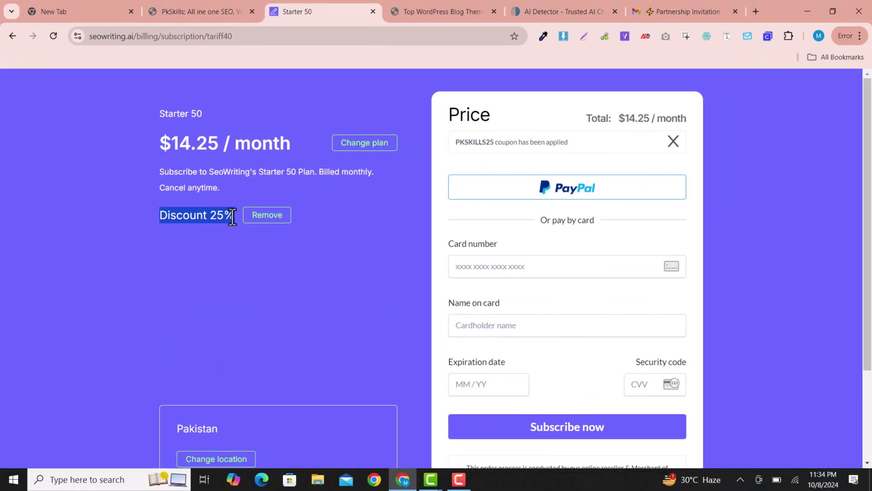
pyautogui.scroll(-3, 232, 217)
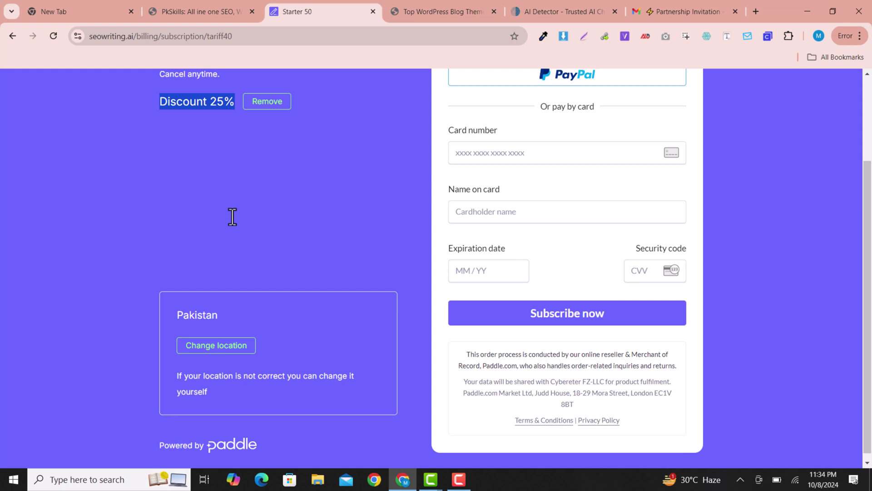
pyautogui.scroll(3, 232, 217)
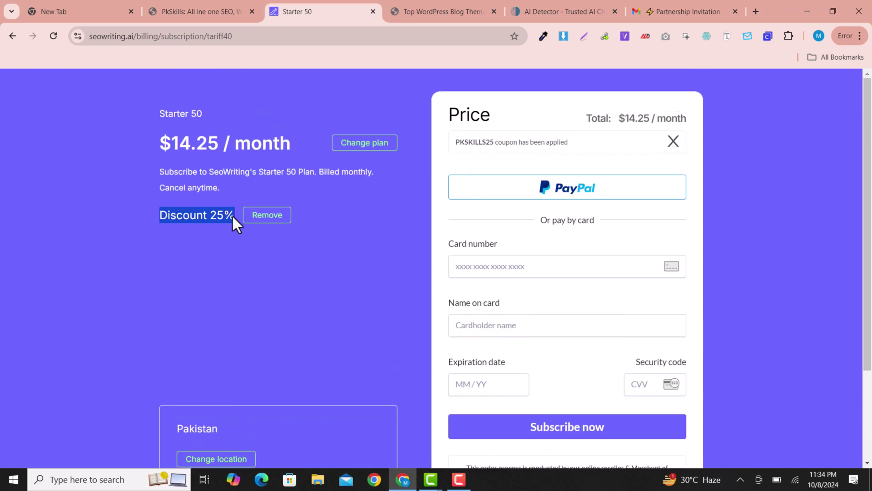